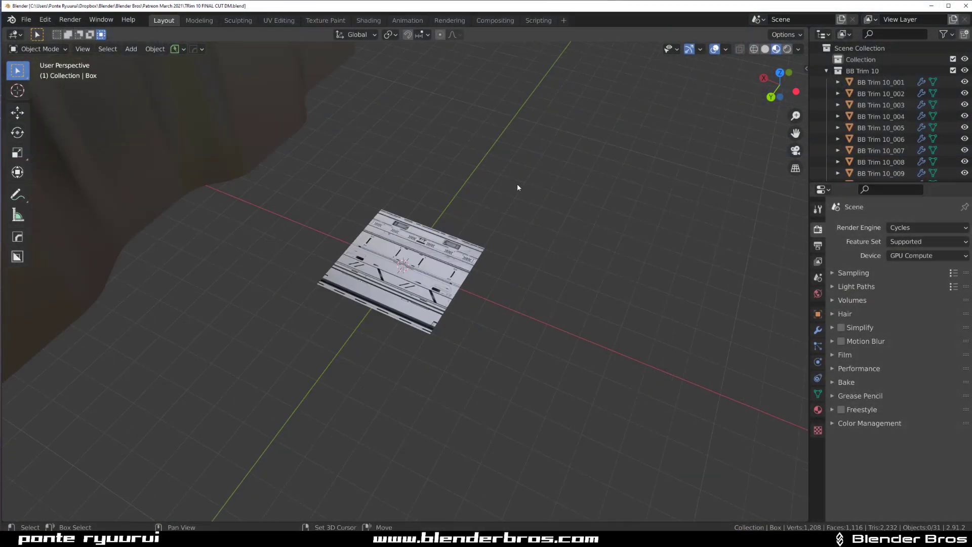
- Examine the curved wall with the trim sheet details up close and as a whole from several angles
middle_drag(517, 184, 444, 191)
scroll(373, 283, up, 4)
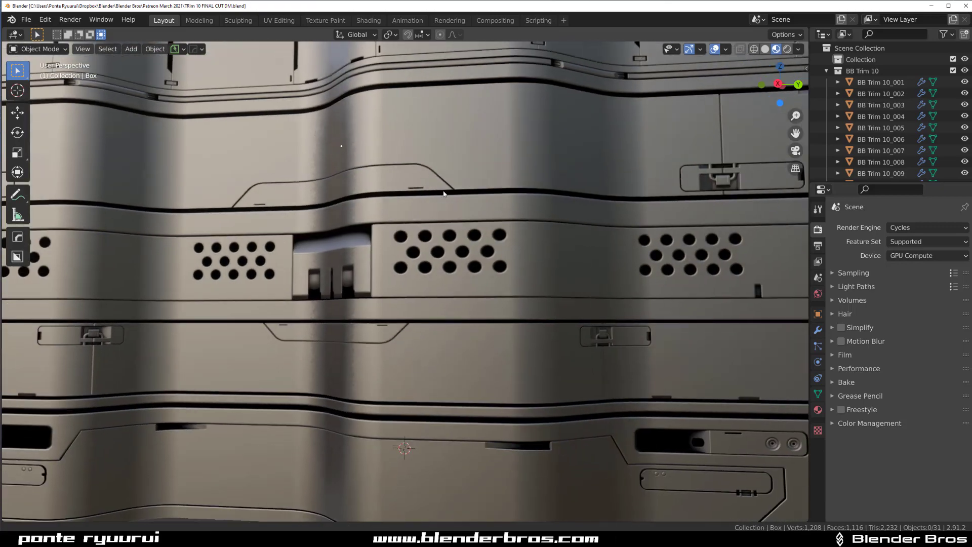
middle_drag(377, 301, 358, 283)
shift+middle_drag(579, 347, 354, 272)
scroll(355, 272, up, 5)
shift+middle_drag(377, 223, 427, 348)
scroll(427, 348, up, 4)
scroll(335, 269, down, 7)
shift+middle_drag(369, 222, 735, 342)
shift+middle_drag(339, 226, 510, 344)
scroll(423, 253, up, 1)
scroll(423, 253, up, 5)
mouse_move(424, 253)
shift+middle_down()
mouse_move(444, 318)
mouse_move(605, 458)
shift+middle_up()
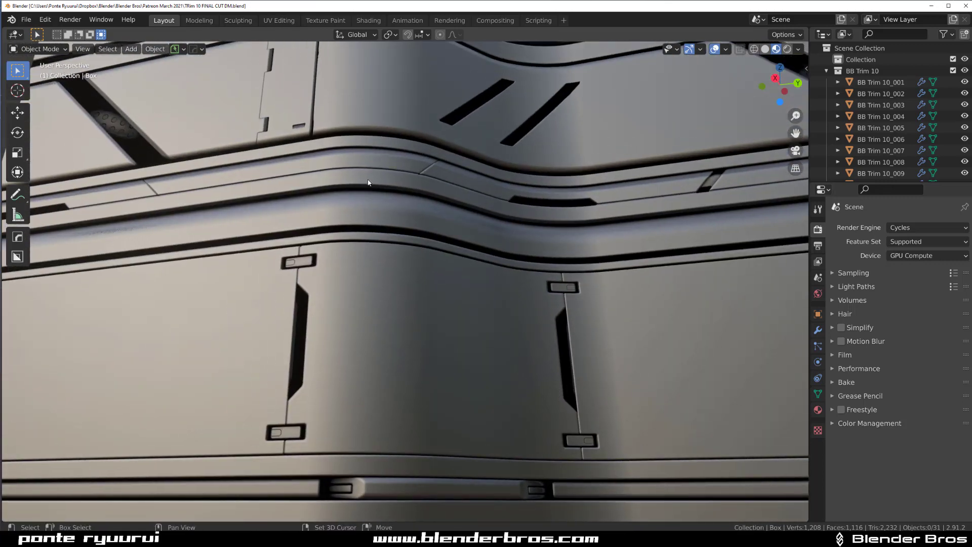
mouse_move(369, 183)
shift+middle_down()
mouse_move(514, 356)
mouse_move(372, 332)
shift+middle_up()
scroll(371, 332, down, 5)
middle_drag(515, 289, 433, 212)
scroll(433, 276, up, 5)
middle_drag(434, 275, 484, 372)
scroll(425, 247, down, 7)
scroll(372, 275, up, 3)
scroll(505, 250, up, 2)
scroll(484, 260, down, 6)
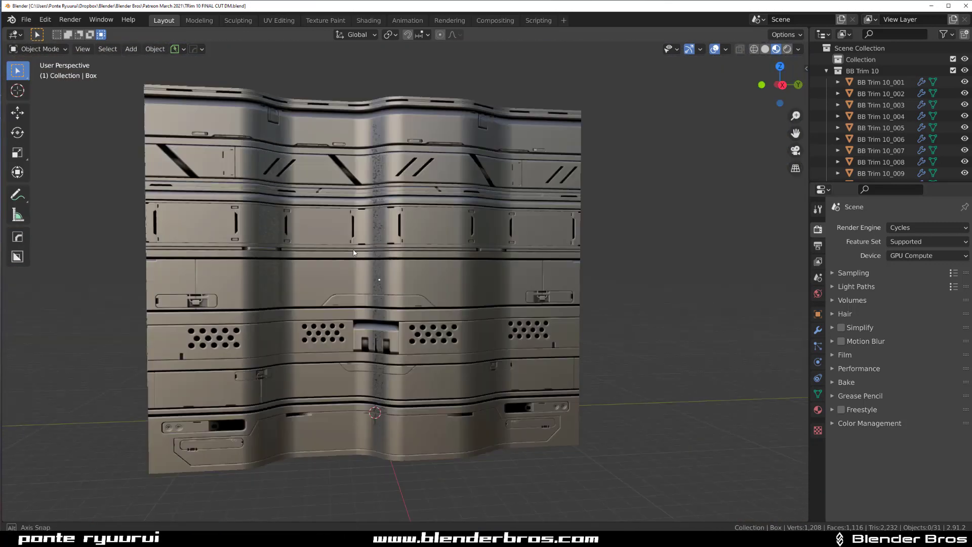
middle_drag(484, 260, 366, 178)
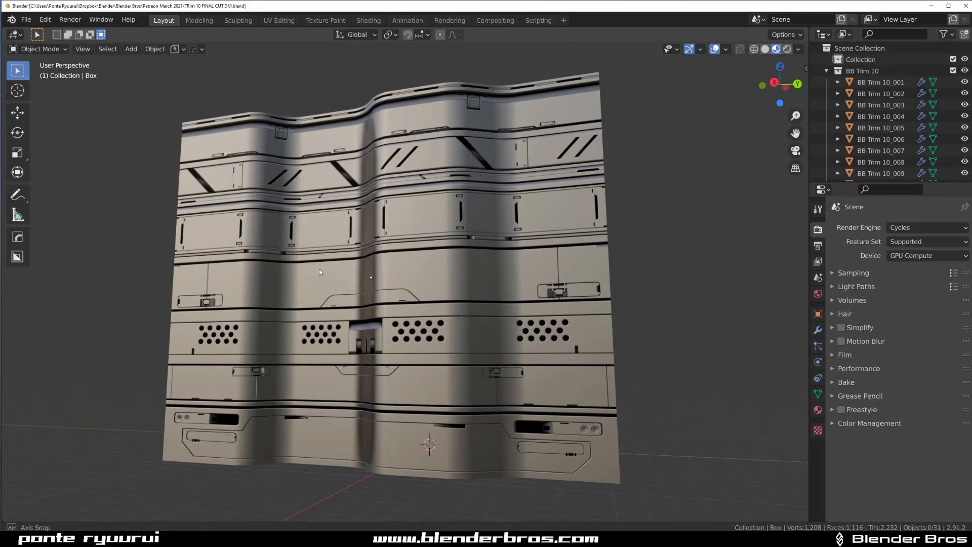
mouse_move(319, 269)
middle_down()
mouse_move(366, 272)
mouse_move(321, 263)
middle_up()
scroll(339, 253, up, 5)
shift+middle_drag(411, 185, 427, 219)
scroll(375, 374, down, 3)
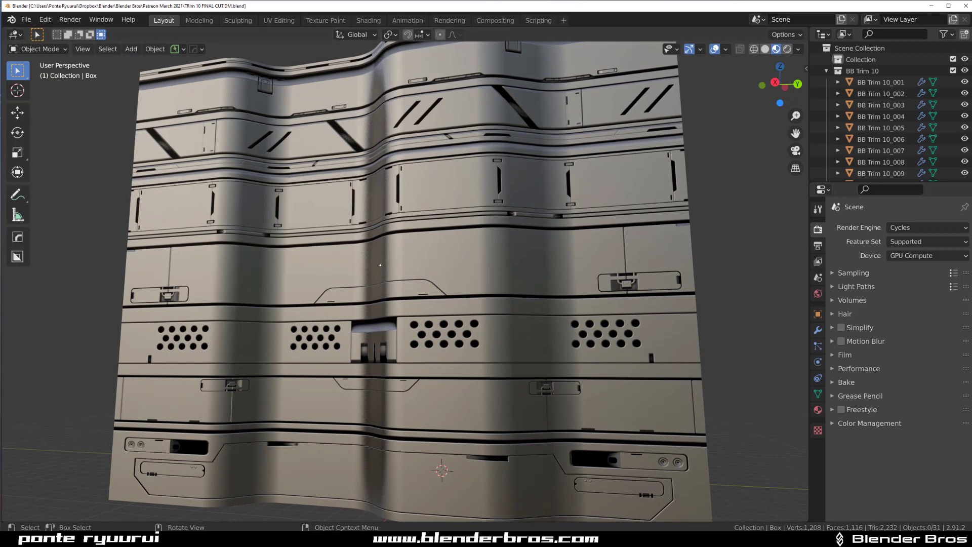
- Switch to Quixel Mixer and add a project named Trim 10
key(alt+Tab)
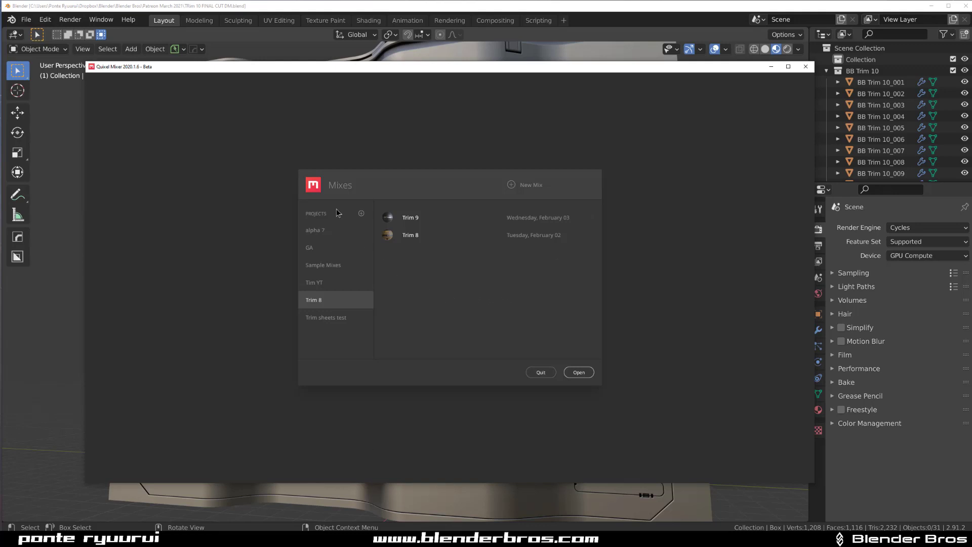
click(361, 213)
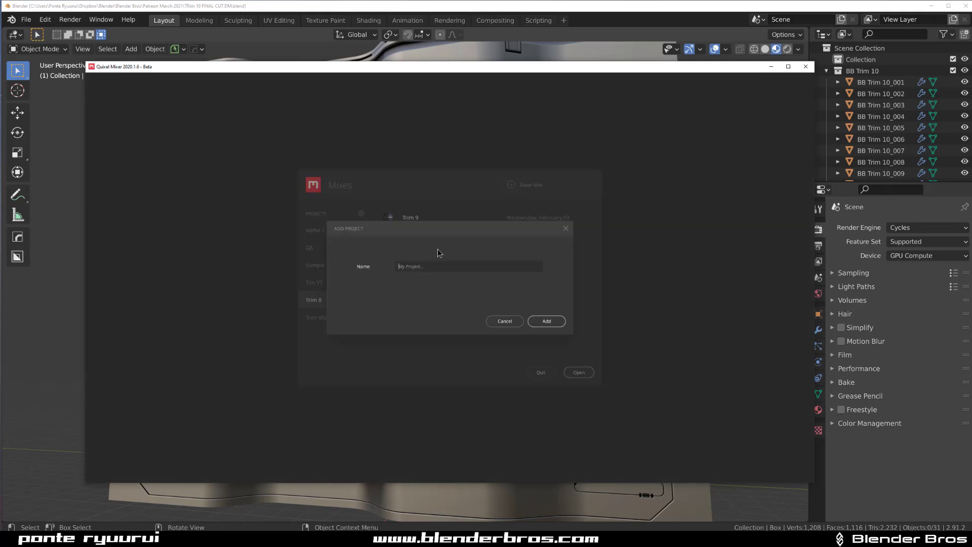
text(Trim 10)
key(Return)
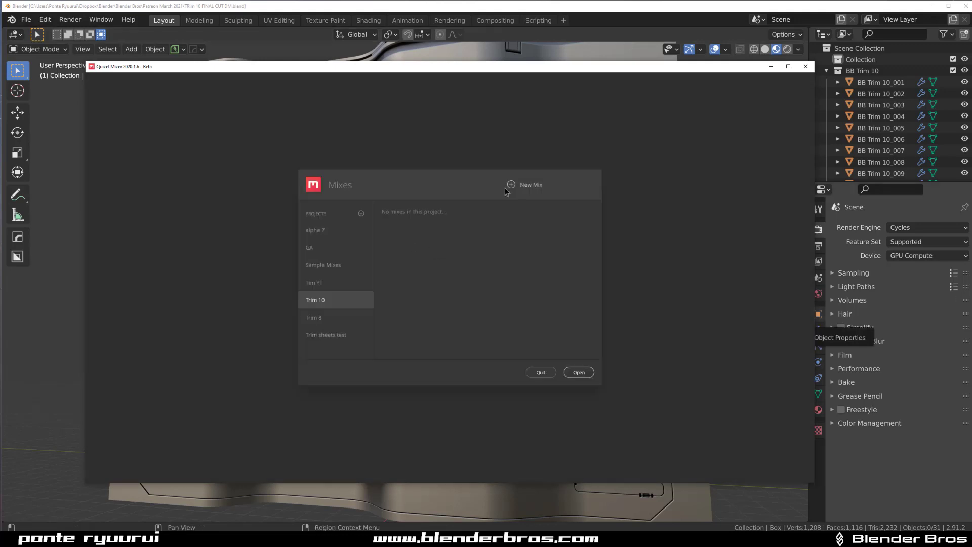
- Create a new mix named Trim 10 t1 with a working resolution of 4096 px
click(511, 185)
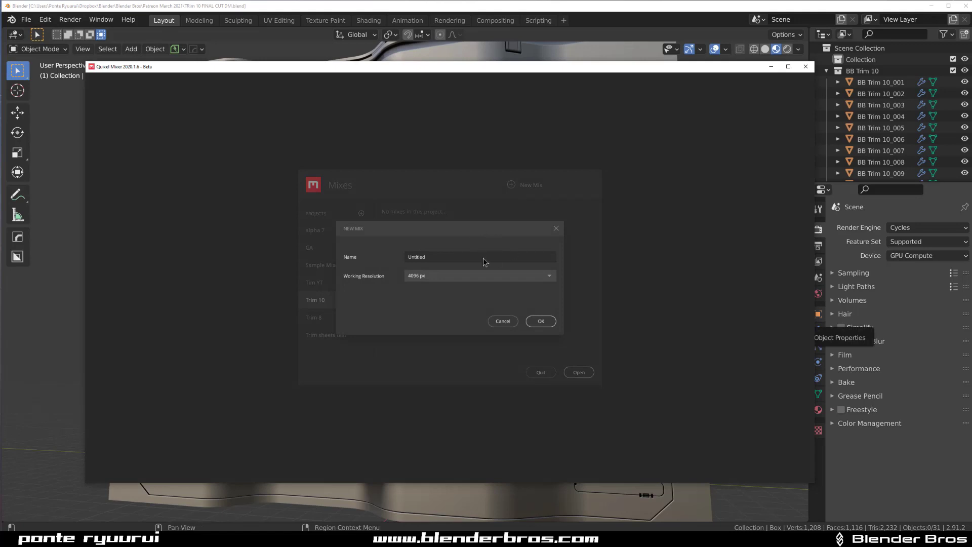
double_click(475, 255)
text(Trim 10 t1)
click(429, 275)
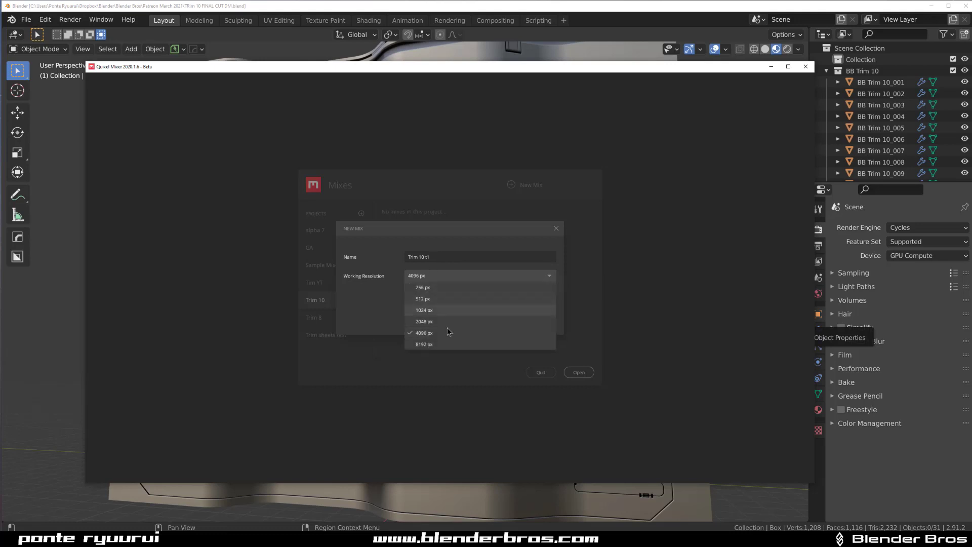
click(486, 333)
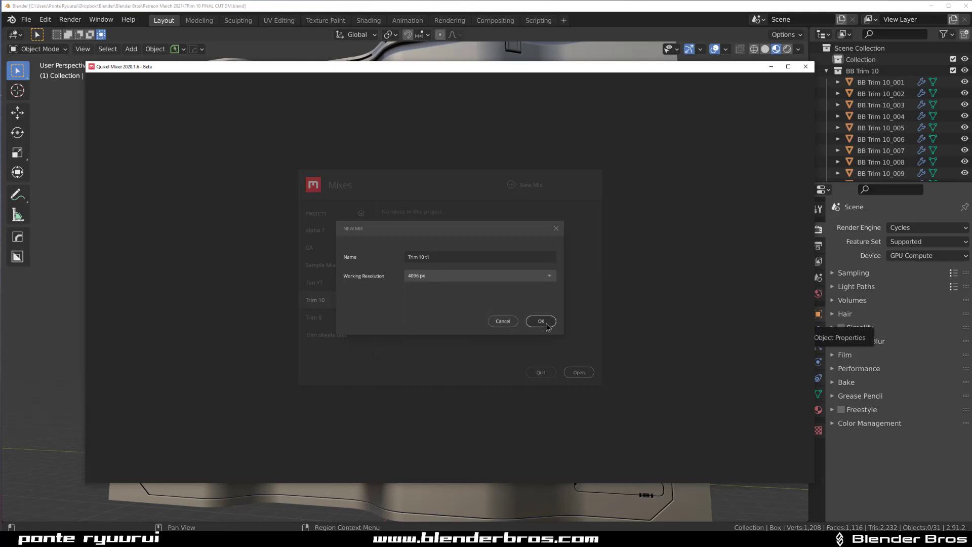
click(541, 321)
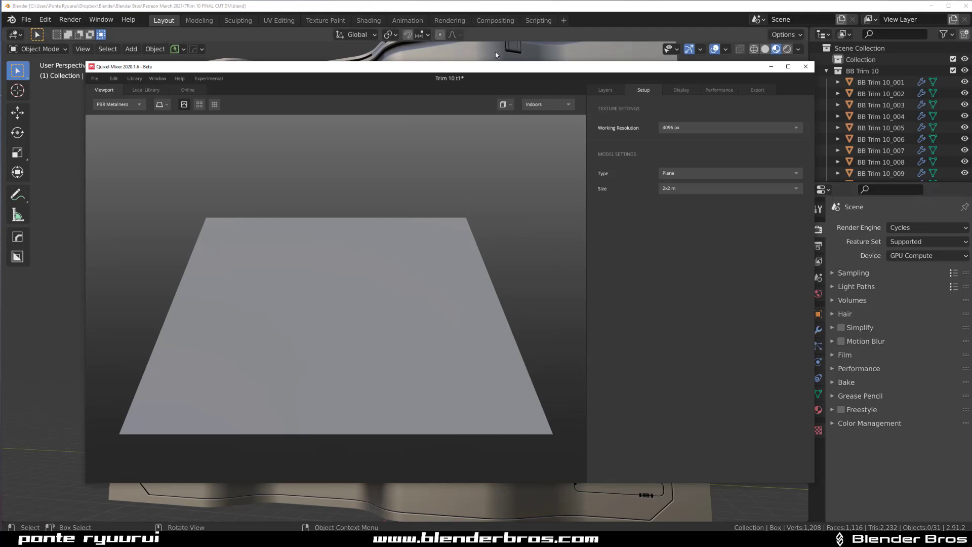
- Maximize the Quixel Mixer window and review the available model types for the mix
double_click(521, 68)
drag(466, 228, 555, 174)
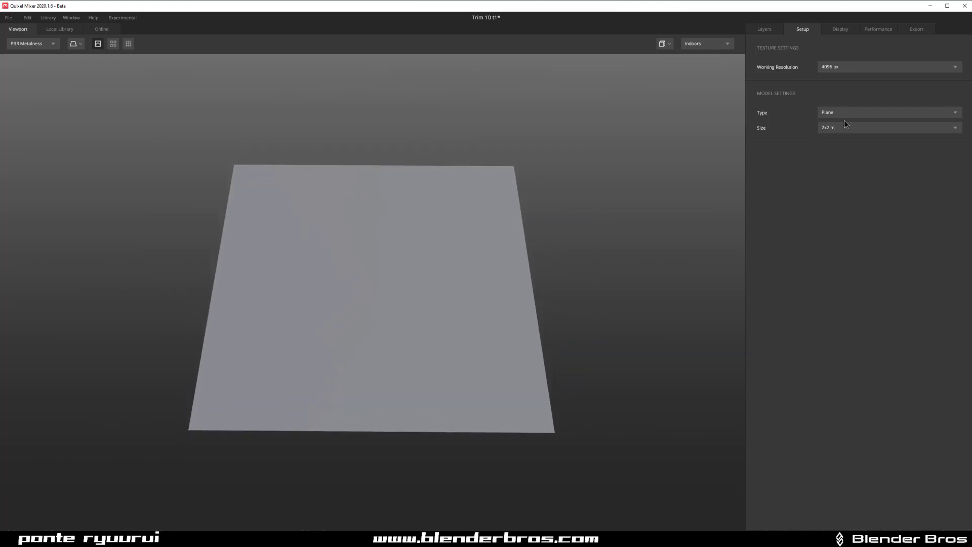
click(856, 112)
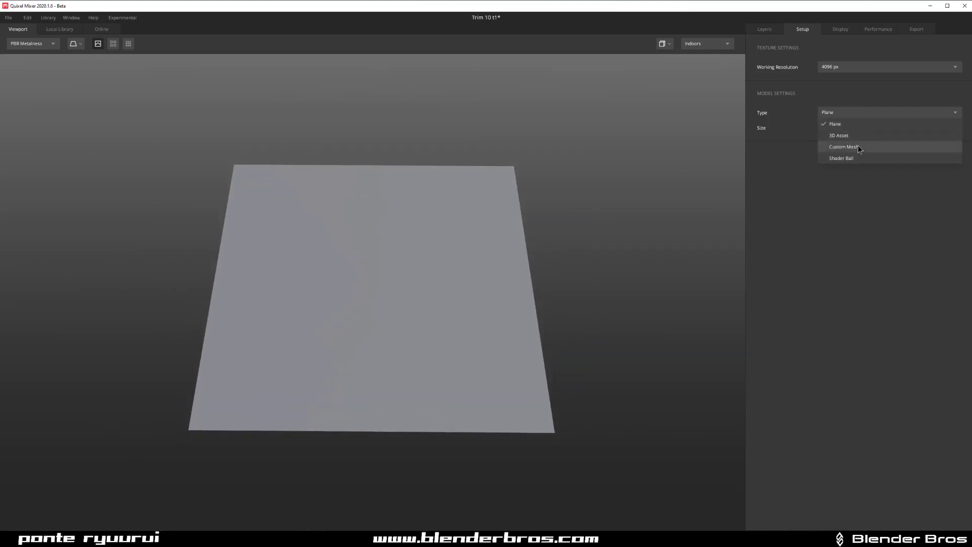
click(873, 209)
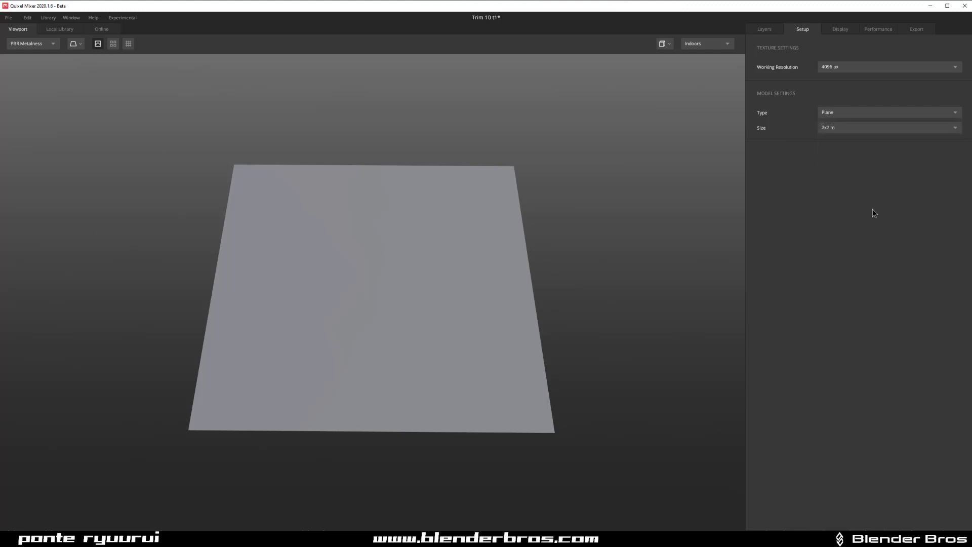
- Load untitled_normals.png into the base layer's Normals channel with Invert X turned off
click(767, 29)
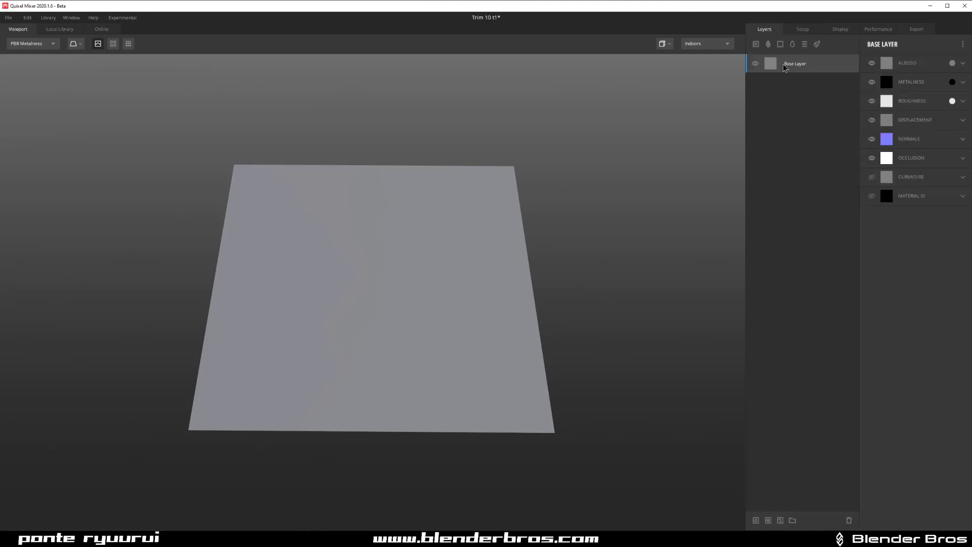
click(919, 141)
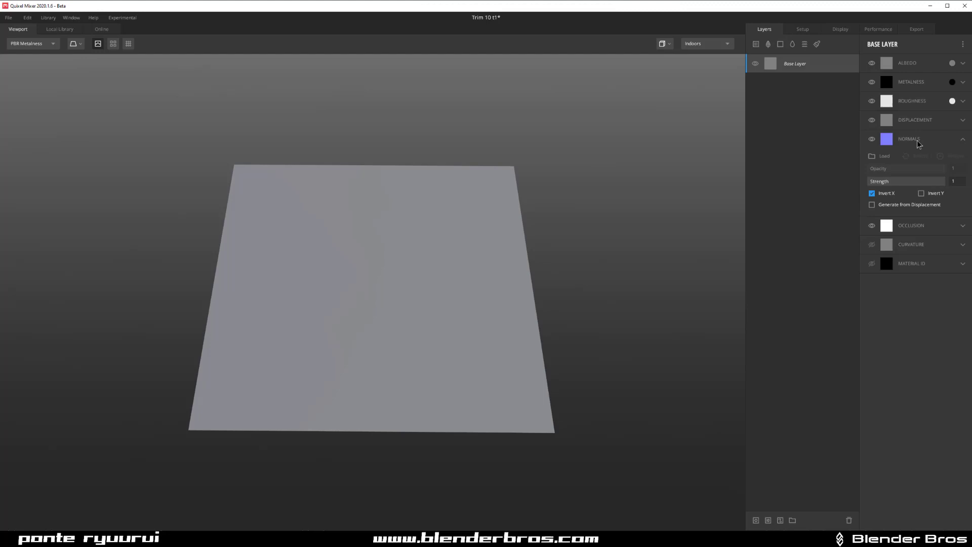
click(872, 156)
key(Escape)
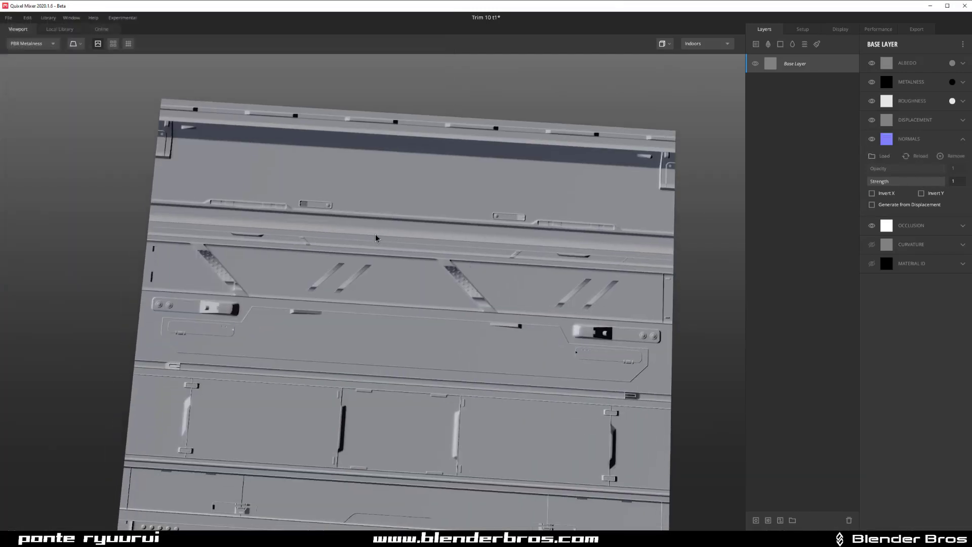
- Examine the normal map relief on the plane's upper bands, the diagonal cutouts and the latch details
drag(375, 234, 372, 166)
middle_drag(372, 162, 417, 300)
scroll(417, 299, up, 3)
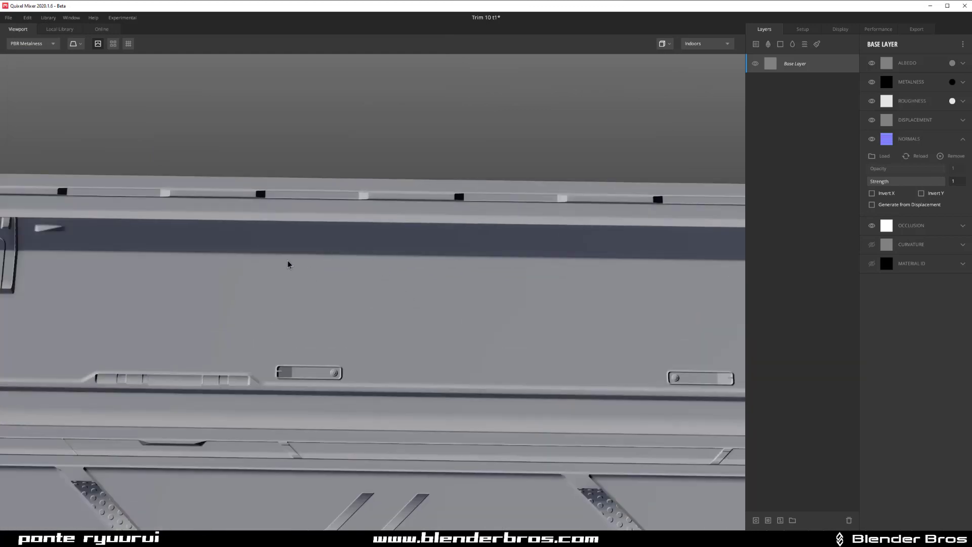
middle_drag(287, 262, 424, 266)
middle_drag(424, 213, 387, 190)
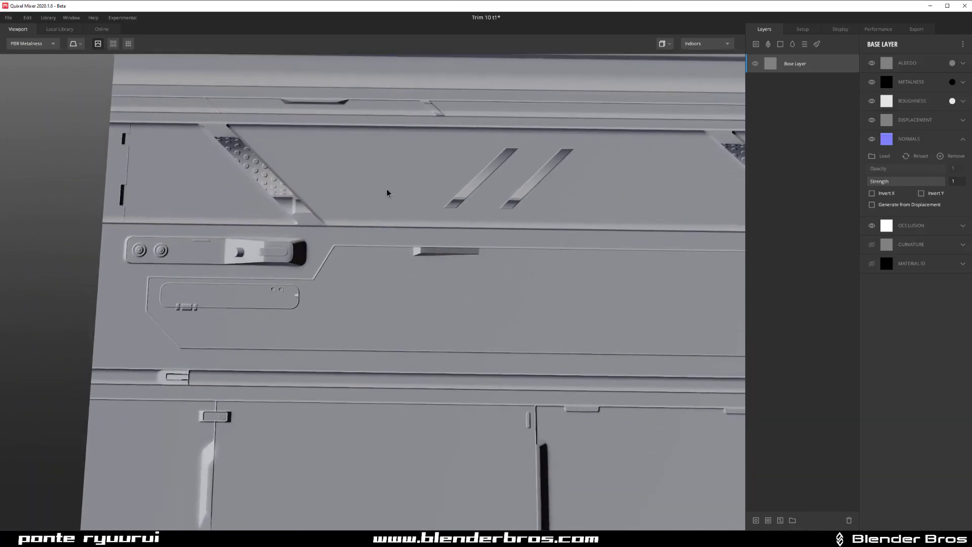
scroll(387, 190, up, 3)
middle_drag(273, 202, 451, 273)
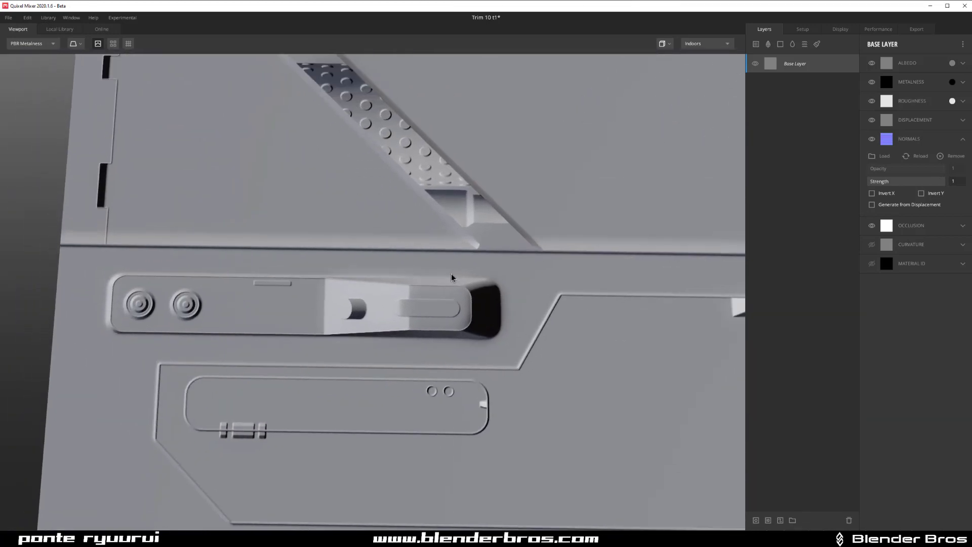
scroll(451, 273, up, 3)
scroll(440, 314, down, 3)
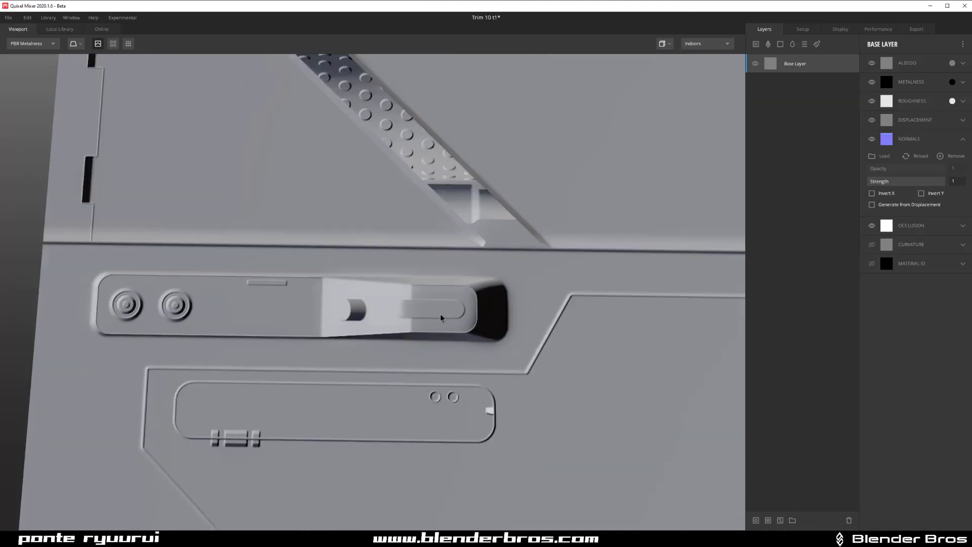
- Toggle Invert X on and off for the normal map to compare the relief direction
click(877, 196)
click(877, 196)
scroll(480, 272, down, 5)
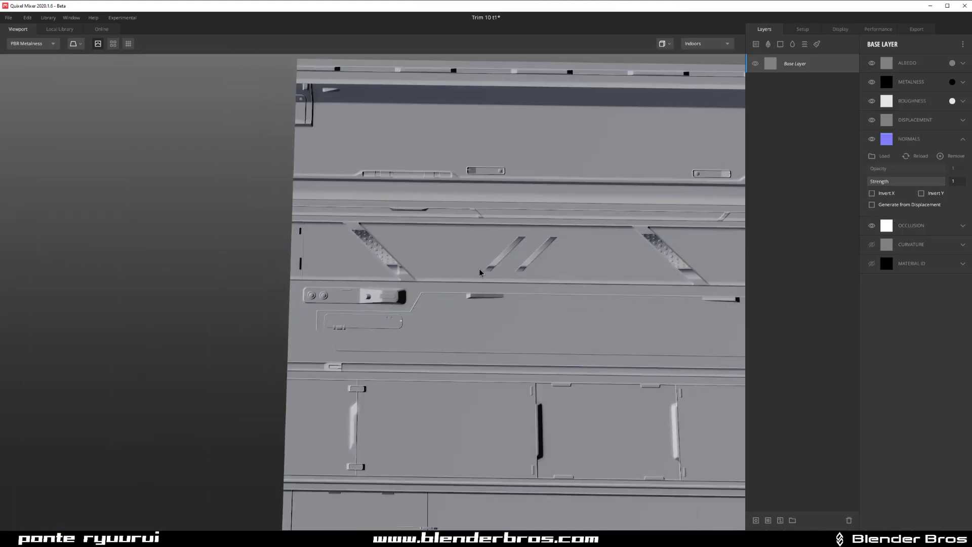
- Examine the normal map details across the rest of the plane, from the perforated strips back to the upper edge
middle_drag(502, 247, 300, 164)
middle_drag(382, 355, 391, 260)
scroll(376, 299, up, 3)
middle_drag(378, 349, 263, 174)
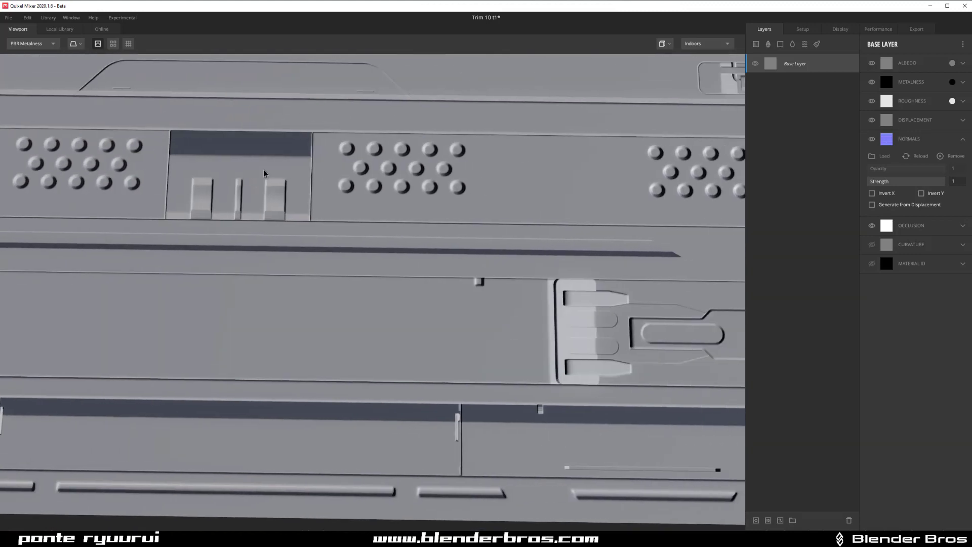
scroll(263, 173, down, 3)
middle_drag(541, 200, 454, 319)
middle_drag(309, 147, 461, 320)
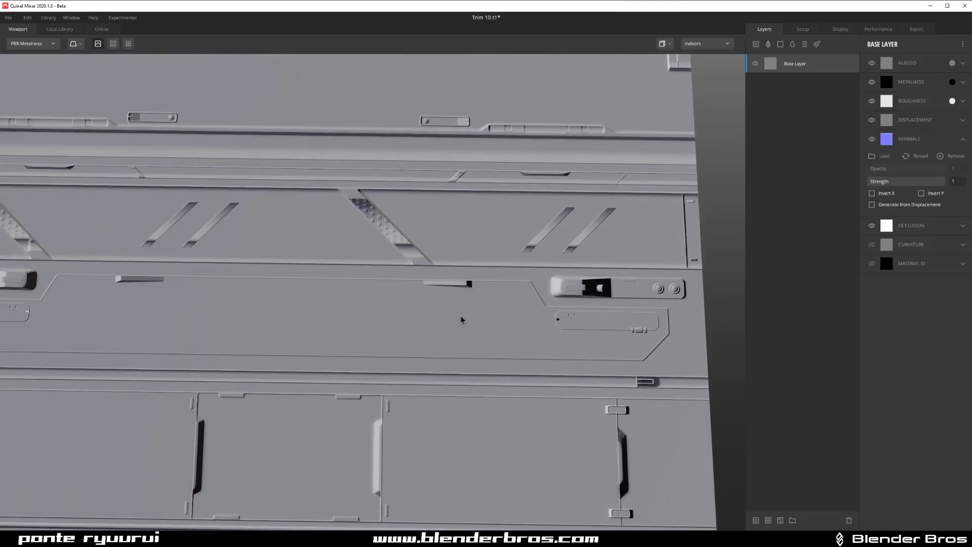
middle_drag(516, 280, 661, 458)
middle_drag(364, 221, 360, 186)
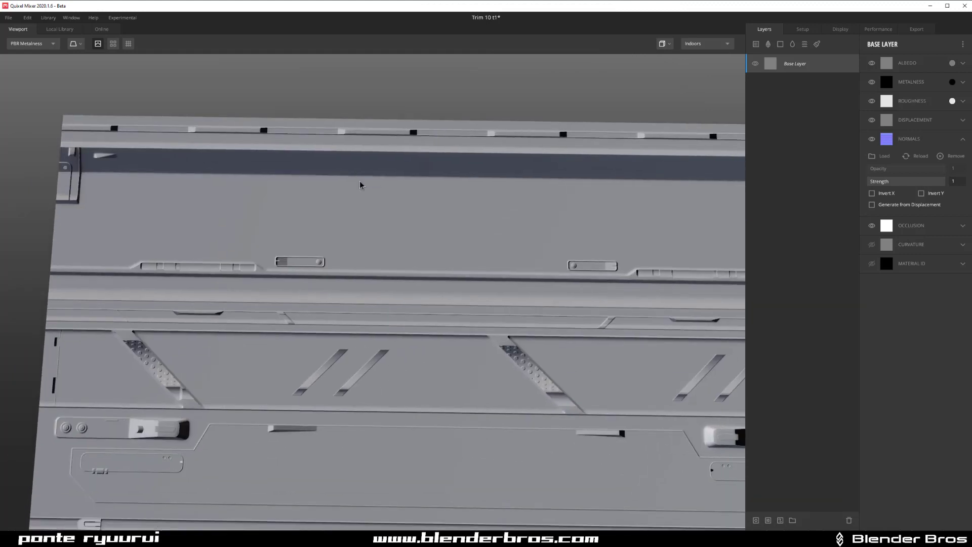
- Load untitled_ao.png into the base layer's Occlusion channel
click(931, 226)
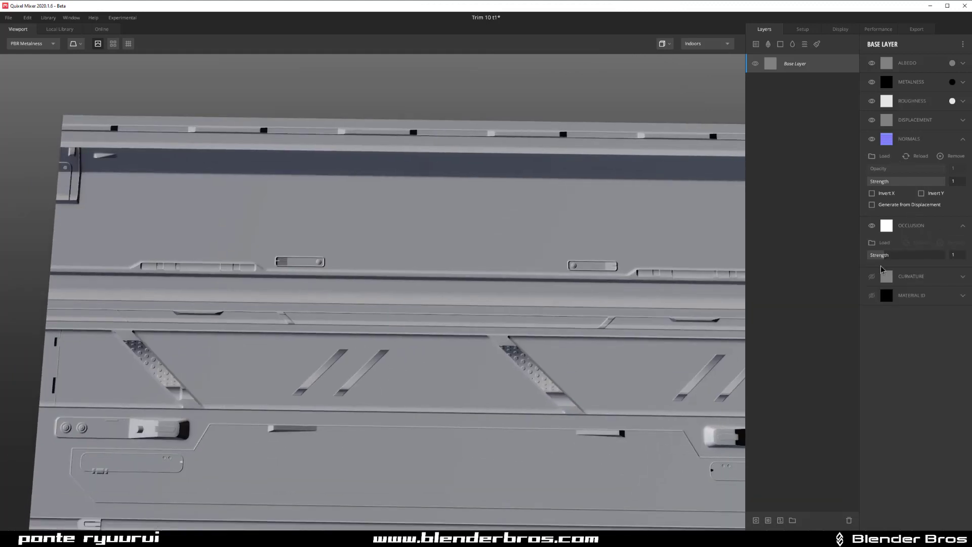
click(879, 242)
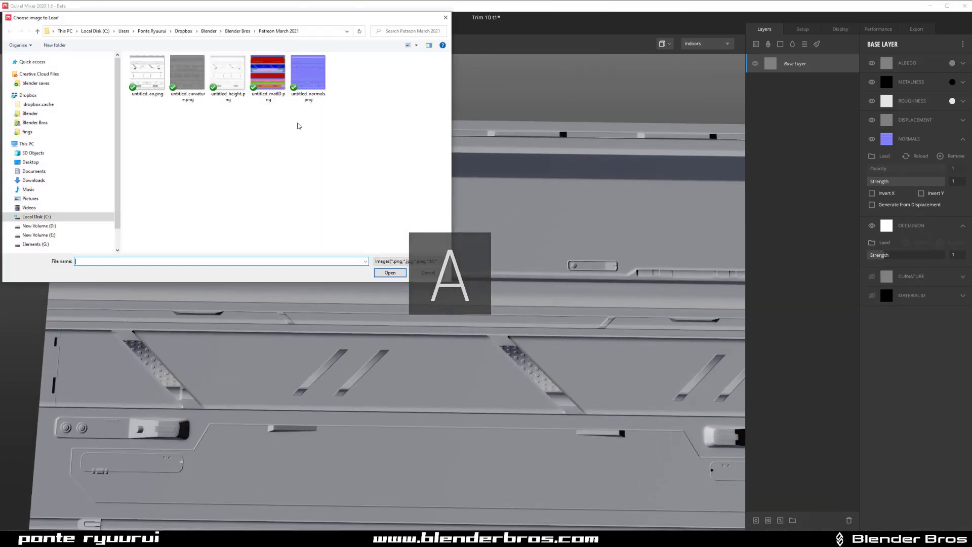
double_click(147, 72)
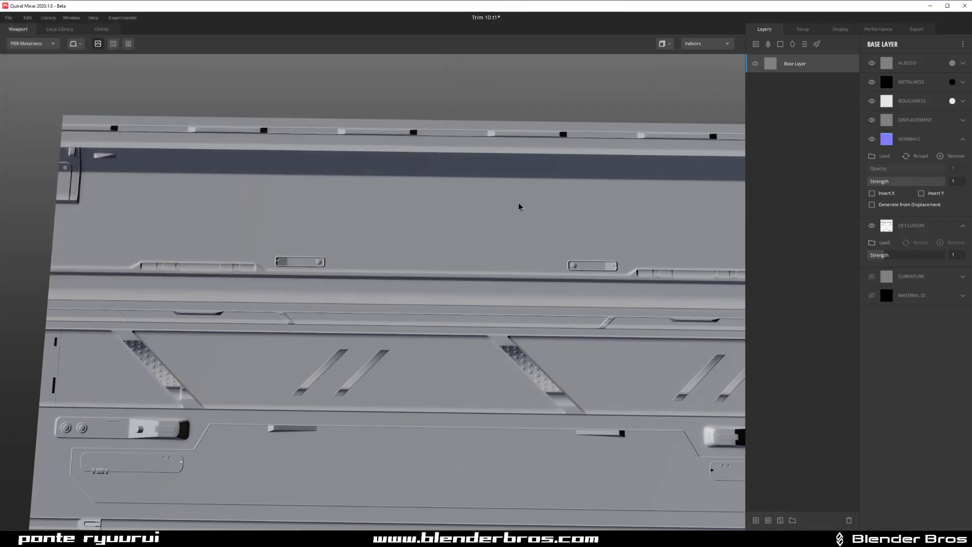
- Load untitled_curvature.png into the base layer's Curvature channel
click(914, 276)
click(883, 293)
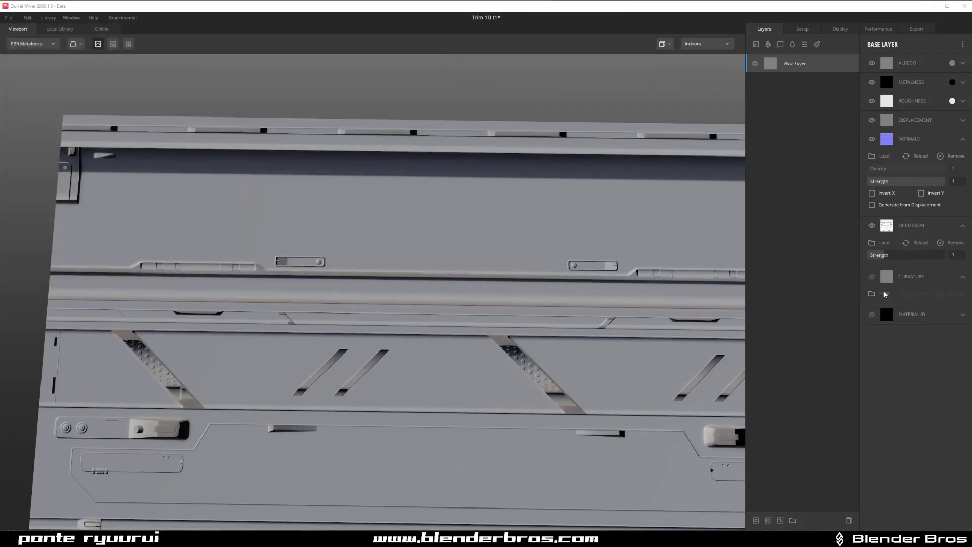
double_click(187, 72)
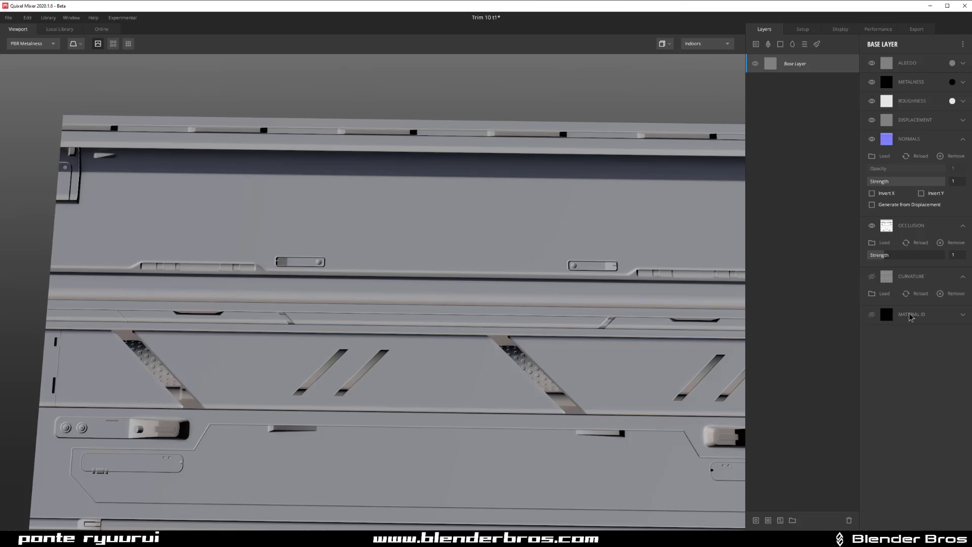
- Load untitled_matID.png into the base layer's Material ID channel
click(897, 315)
click(883, 331)
double_click(268, 71)
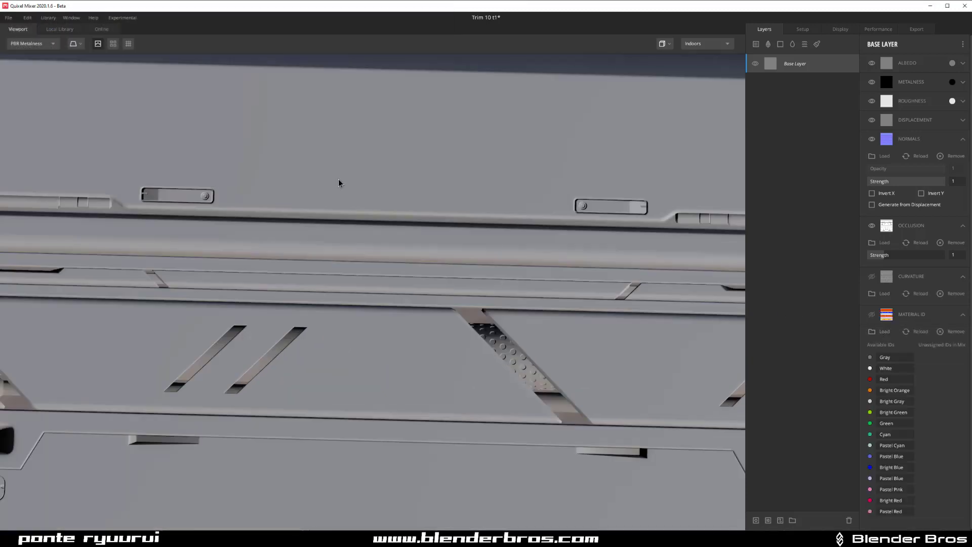
- Inspect the plane with all baked maps loaded, from the upper strips out to the full sheet
middle_drag(338, 181, 339, 288)
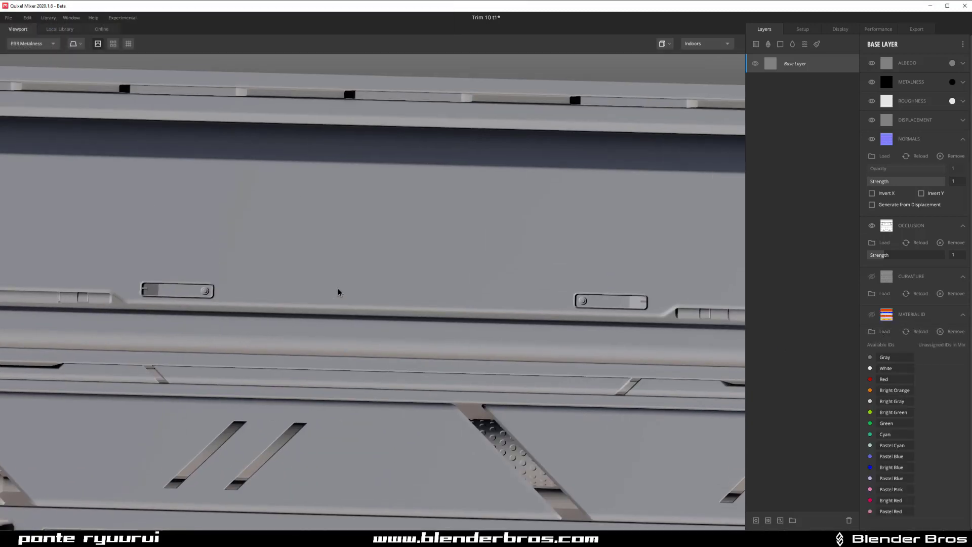
scroll(349, 303, down, 5)
middle_drag(362, 319, 344, 154)
drag(330, 250, 333, 228)
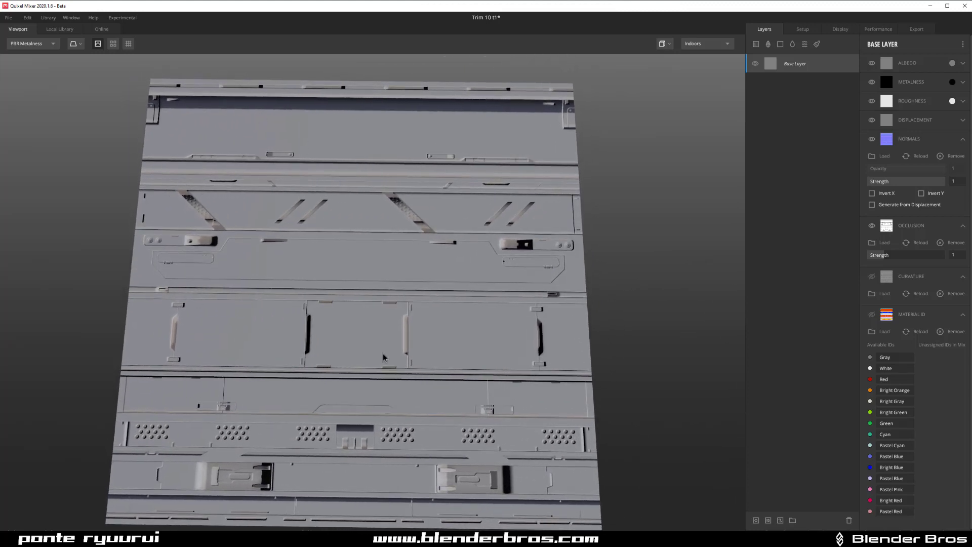
middle_drag(387, 292, 396, 273)
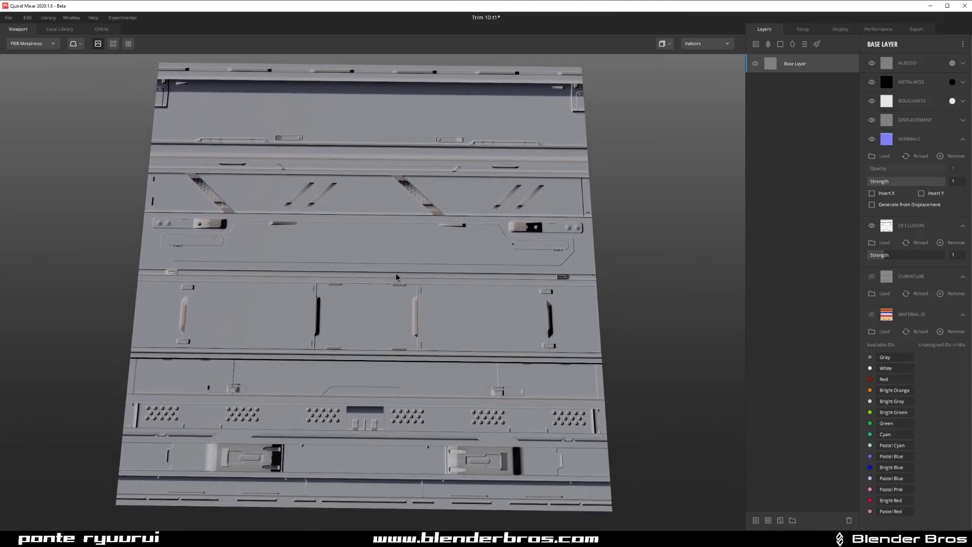
- Filter the local library to Smart Material and add the black worn painted aluminium above the base layer
click(74, 29)
click(76, 71)
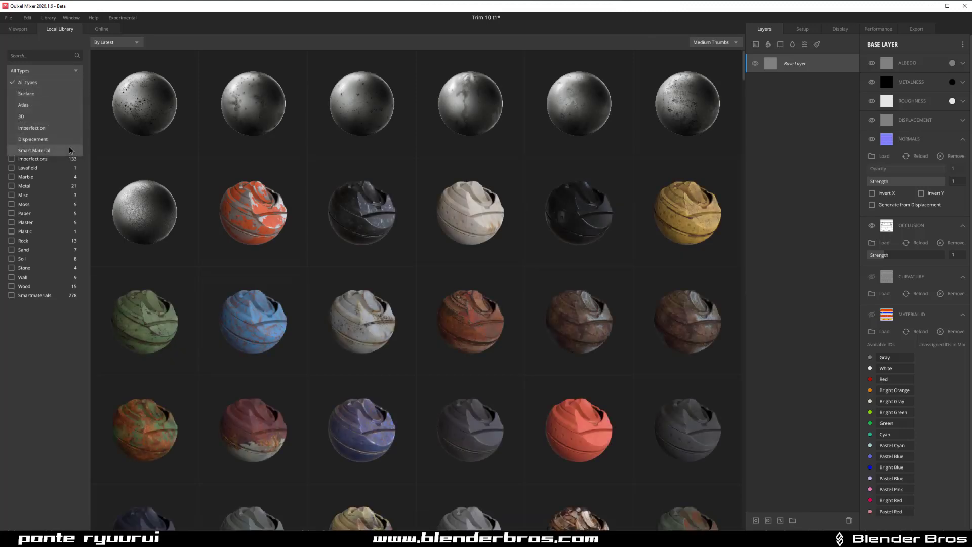
click(73, 150)
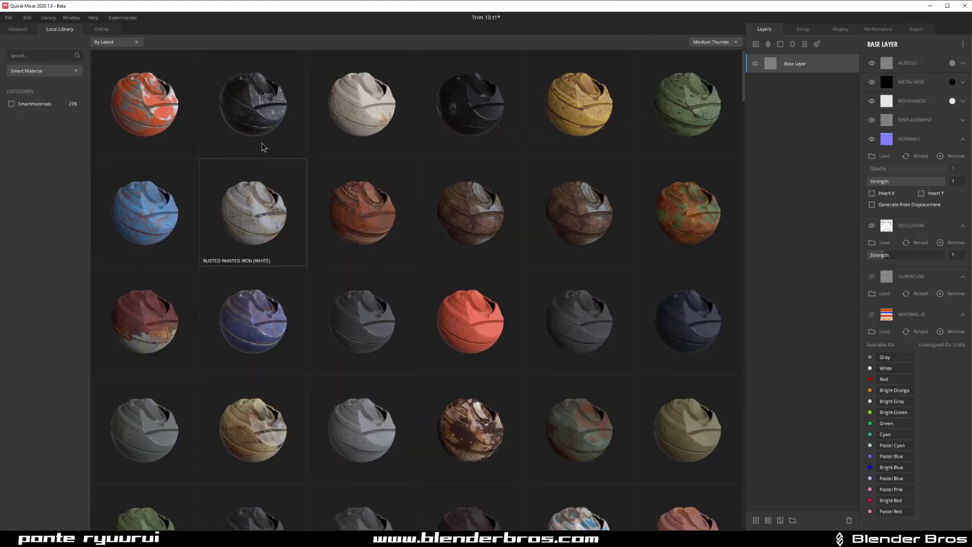
double_click(254, 120)
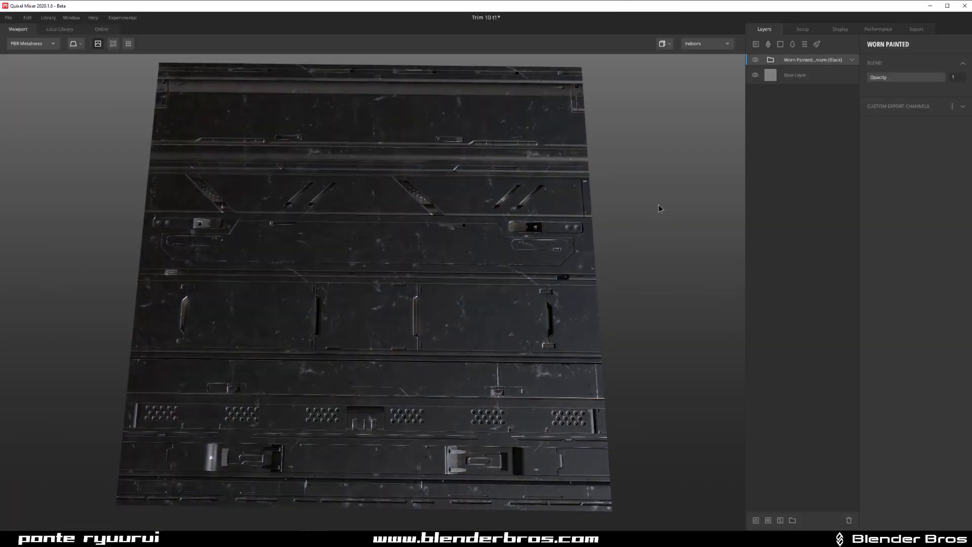
- Examine the black worn paint's scratches and edge wear across the trim sheet from several angles and up close
middle_drag(500, 198, 527, 201)
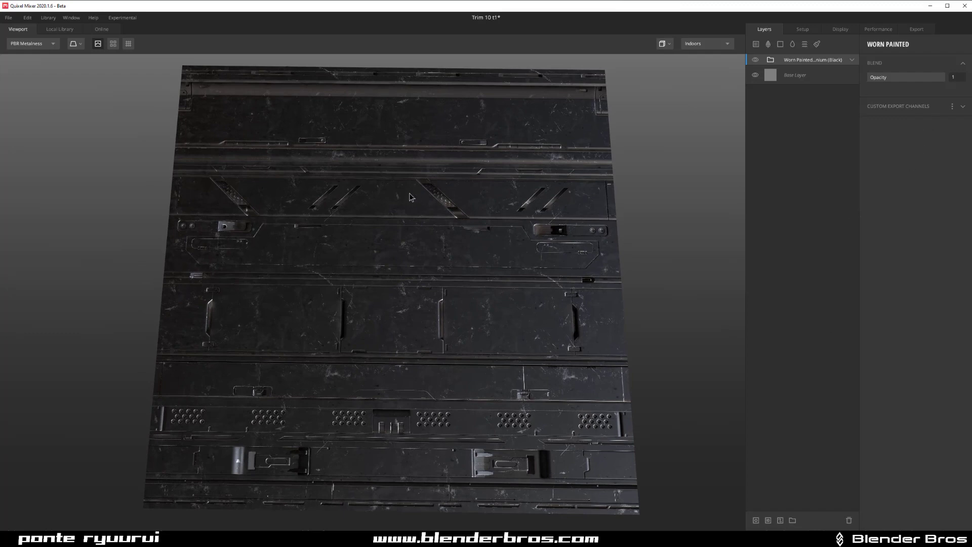
drag(336, 223, 241, 298)
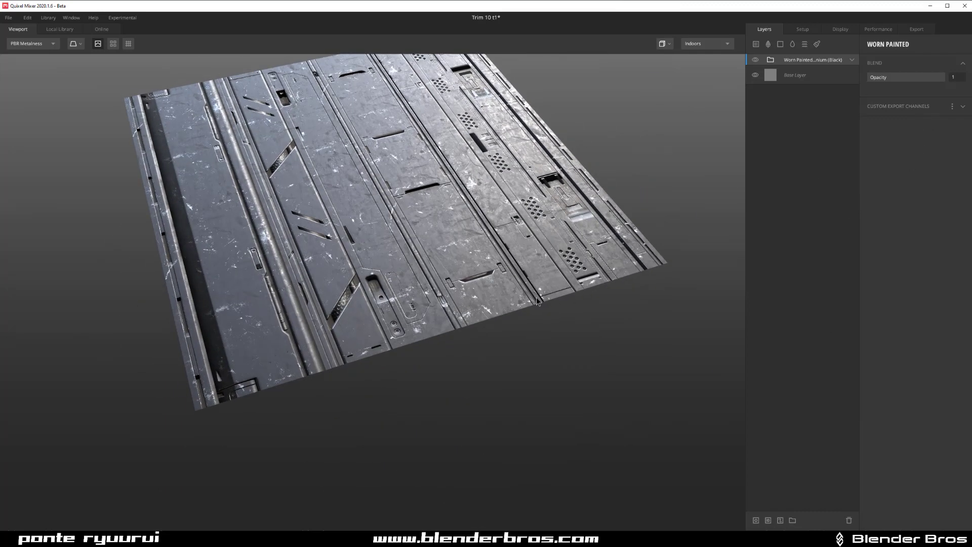
drag(464, 301, 399, 263)
right_drag(399, 263, 322, 354)
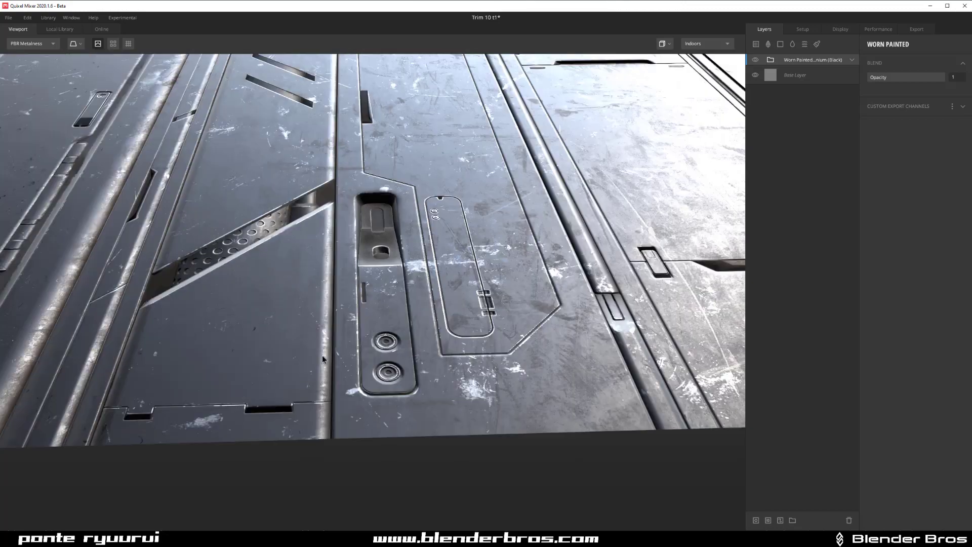
middle_drag(322, 354, 400, 330)
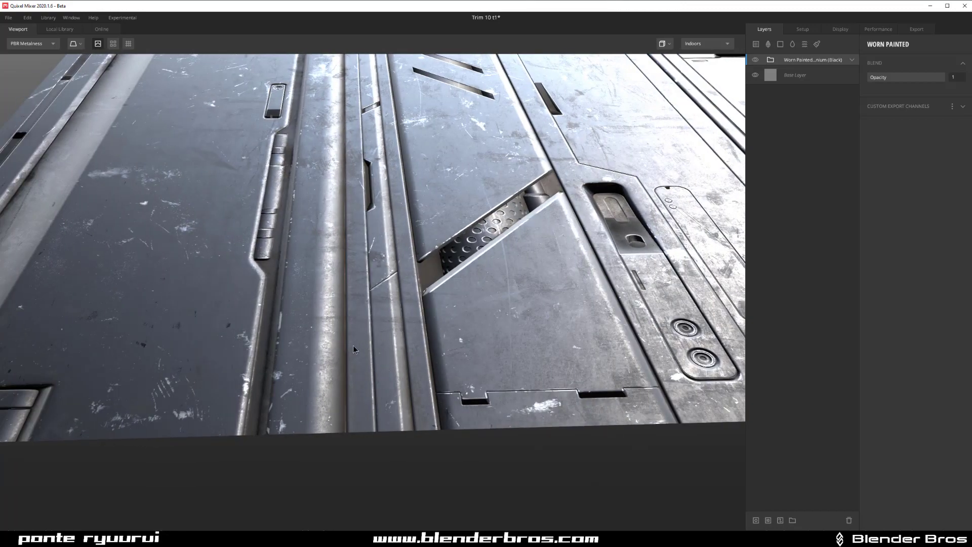
scroll(354, 346, down, 5)
middle_drag(323, 337, 481, 324)
scroll(439, 339, up, 7)
scroll(439, 340, down, 6)
middle_drag(629, 318, 449, 321)
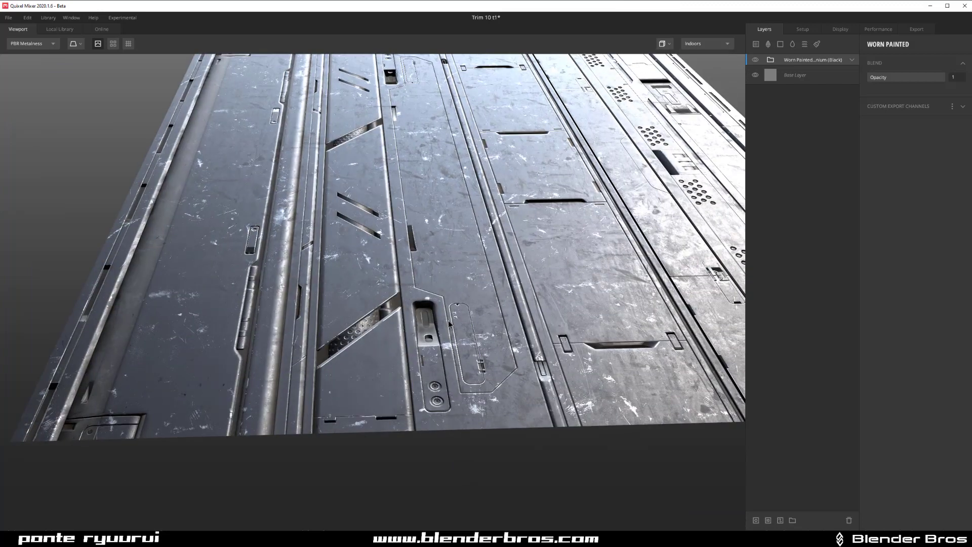
- Add a Material ID mask to the black worn painted layer and assign the darker Pastel Blue ID of the frame strips
click(772, 517)
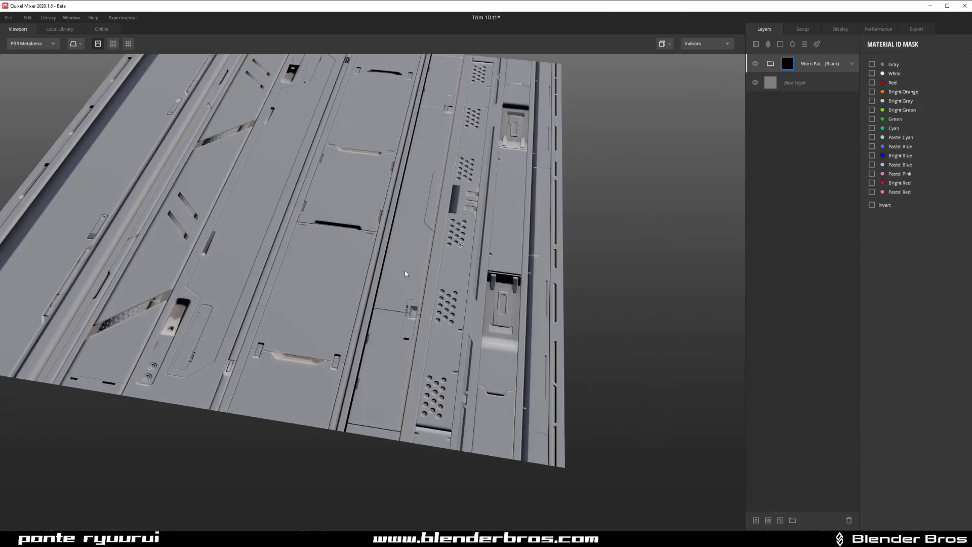
drag(405, 274, 613, 210)
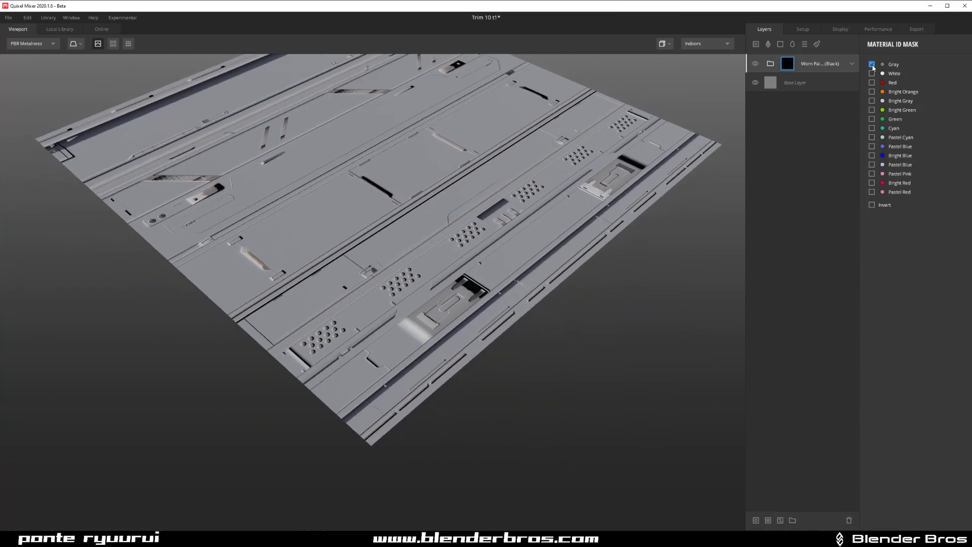
drag(292, 239, 394, 306)
scroll(333, 309, up, 5)
key(c)
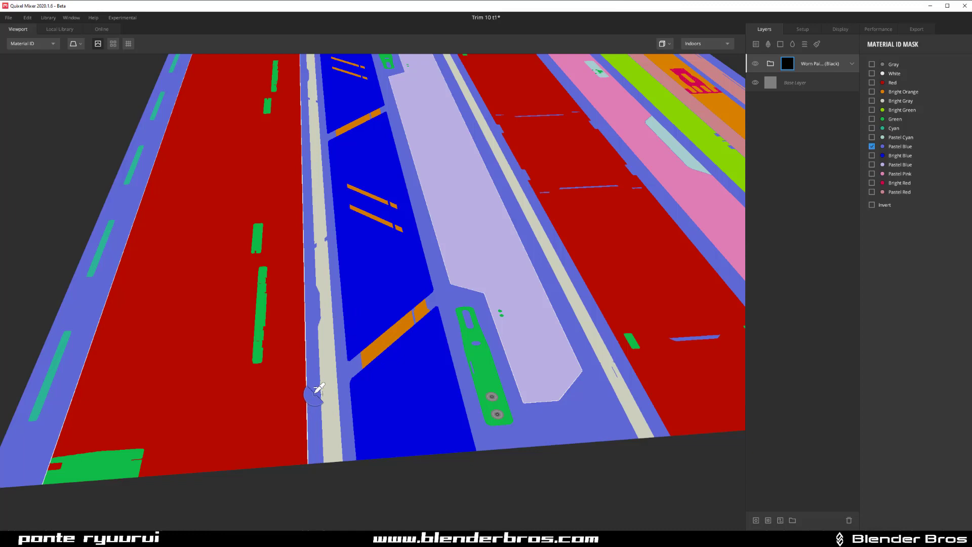
click(320, 388)
- Examine how the masked black worn paint covers the frame strips over the whole trim sheet
scroll(315, 390, down, 5)
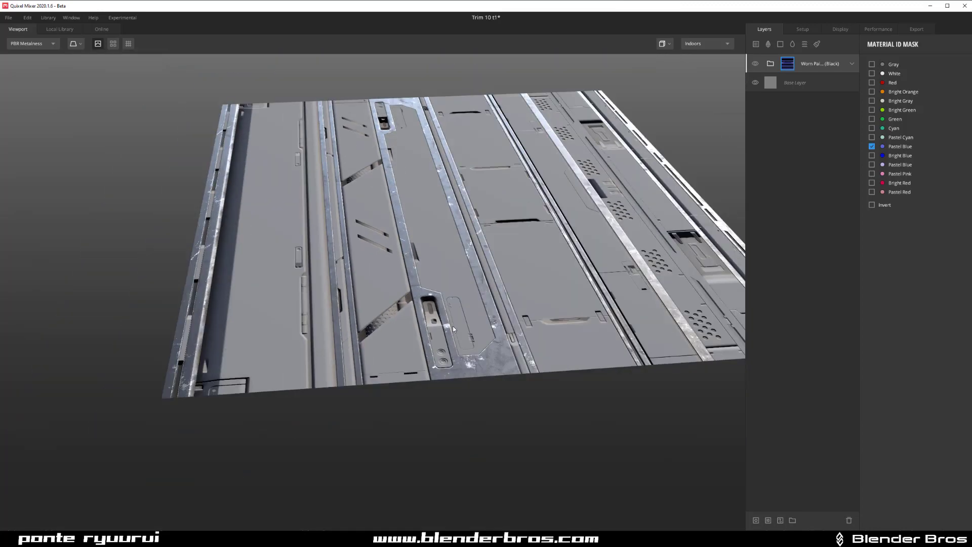
drag(483, 304, 314, 415)
scroll(533, 354, down, 5)
middle_drag(534, 354, 323, 289)
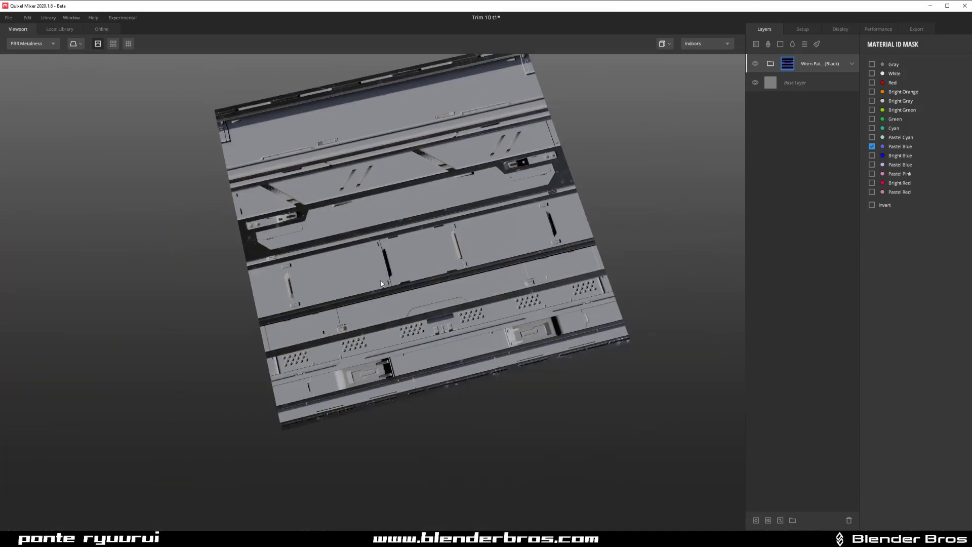
scroll(524, 367, up, 2)
drag(485, 138, 538, 260)
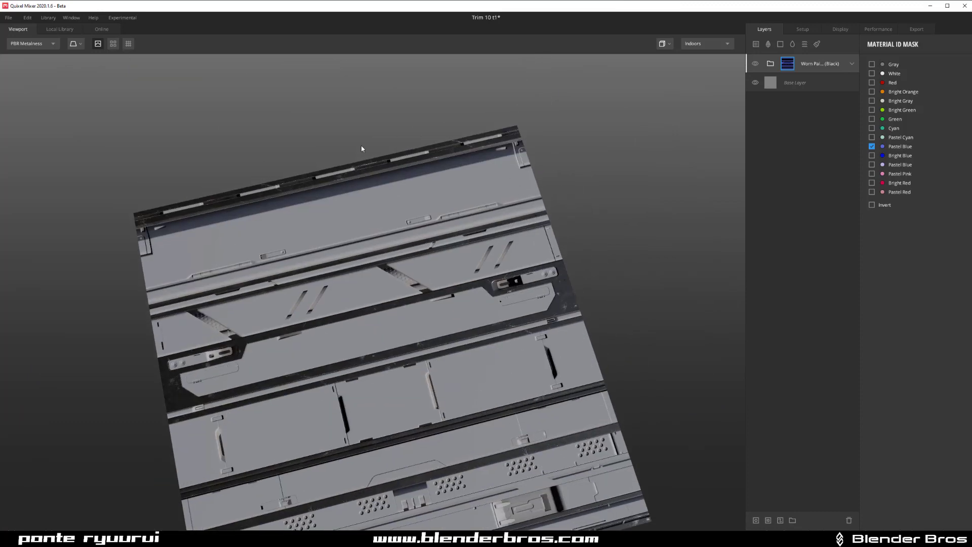
middle_drag(317, 370, 413, 232)
mouse_move(413, 232)
right_down()
mouse_move(413, 443)
mouse_move(408, 223)
right_up()
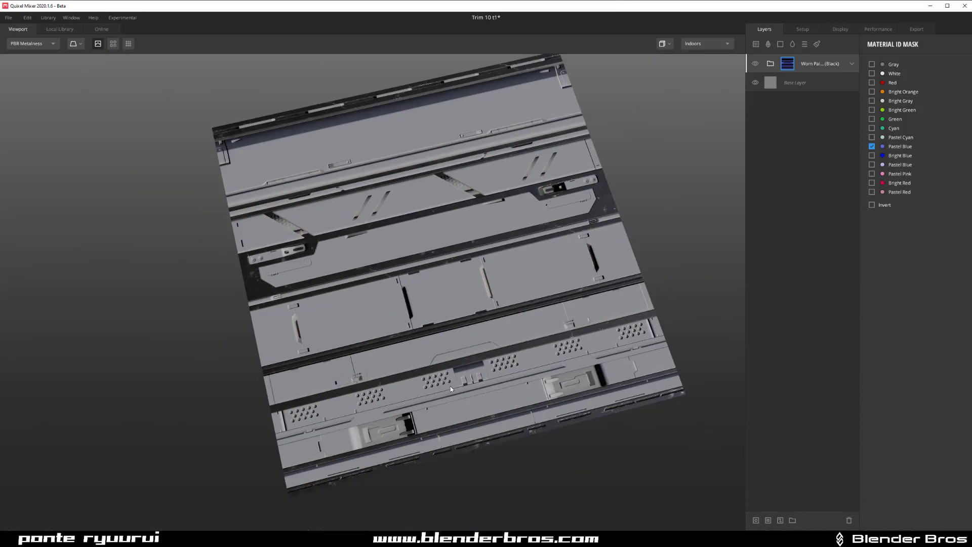
drag(253, 324, 390, 338)
middle_drag(390, 338, 501, 289)
right_drag(501, 289, 501, 369)
drag(501, 369, 402, 315)
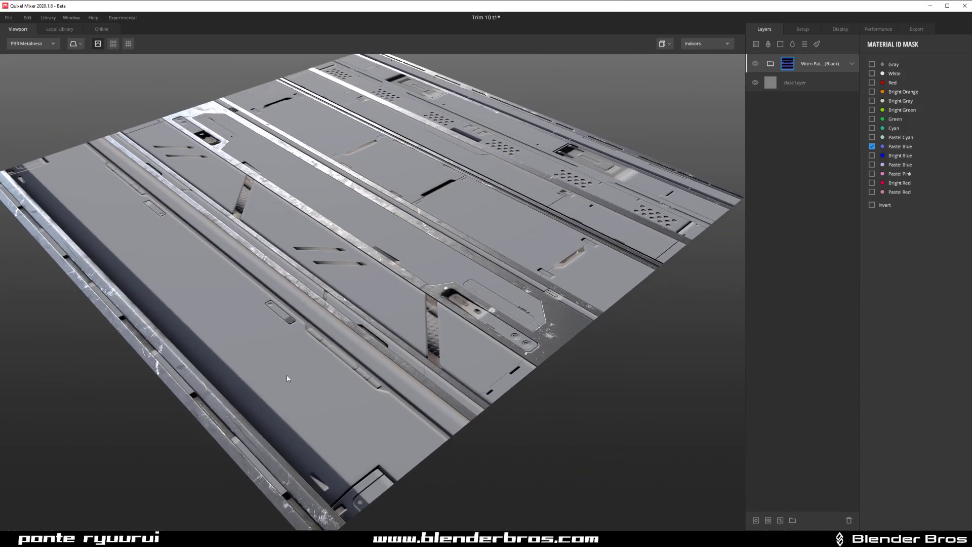
- Examine the worn paint up close on the sheet's slotted outer edge strip and view the upper panels again
middle_drag(289, 376, 457, 282)
right_drag(430, 285, 471, 230)
middle_drag(471, 230, 324, 334)
drag(388, 246, 196, 289)
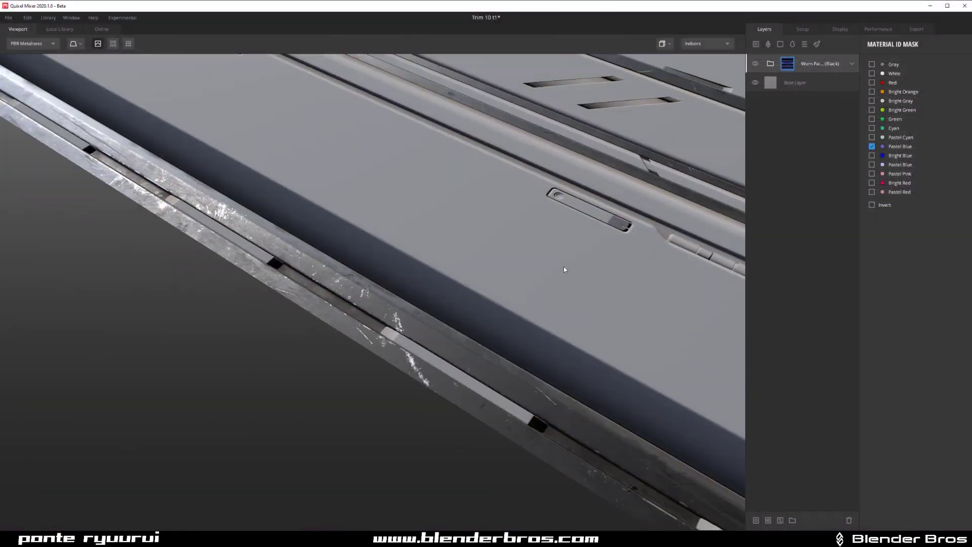
drag(564, 269, 387, 272)
scroll(386, 272, down, 8)
scroll(354, 297, up, 3)
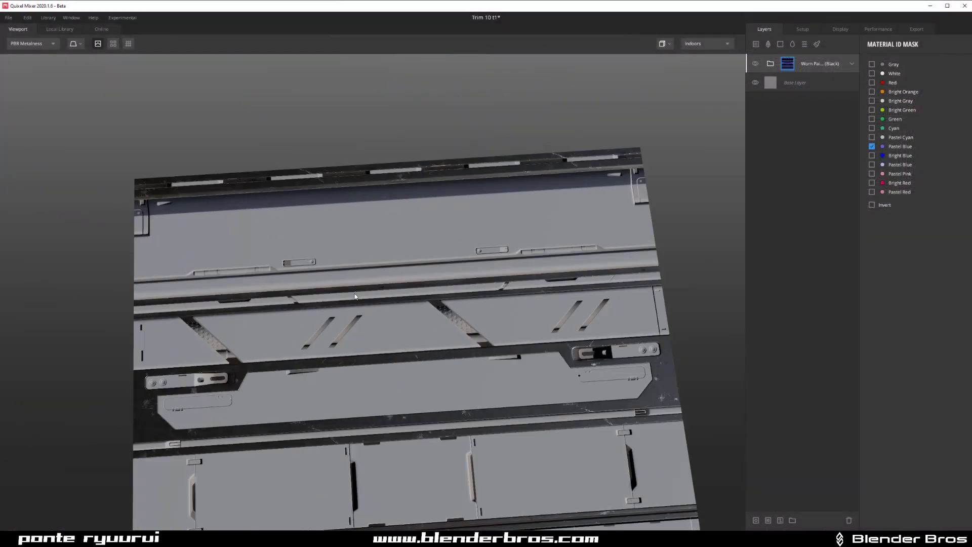
- Search the smart materials for "alu" and add Aluminium - Hard Anodized above the worn painted layer
click(60, 28)
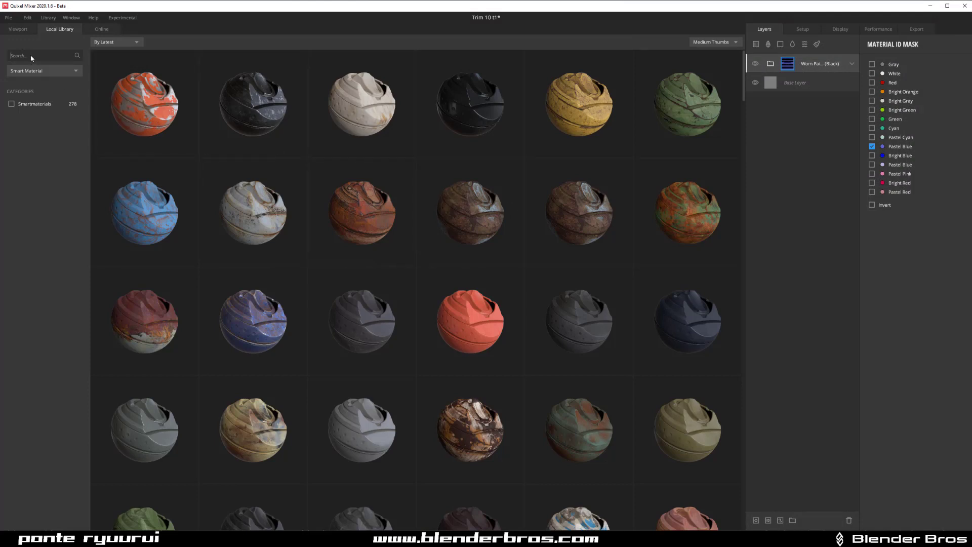
text(alu)
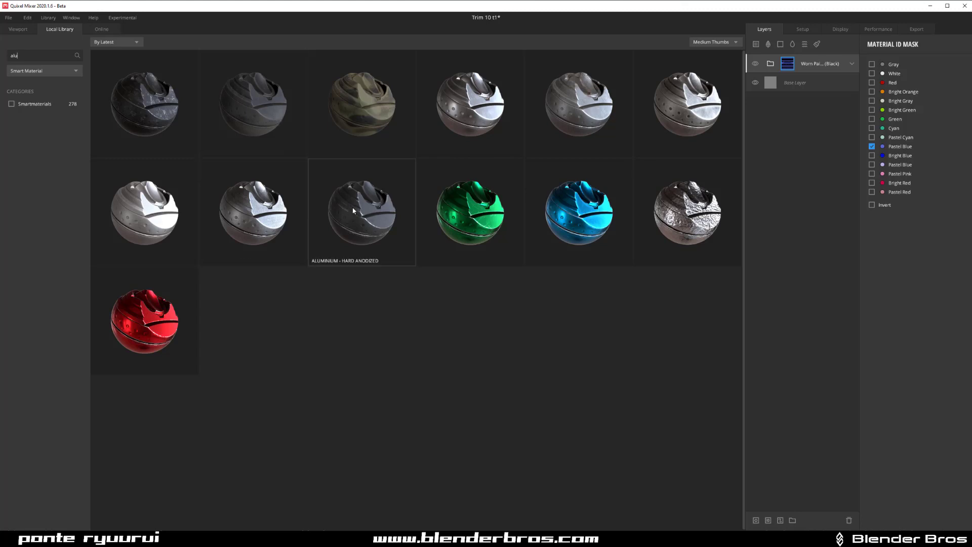
click(249, 108)
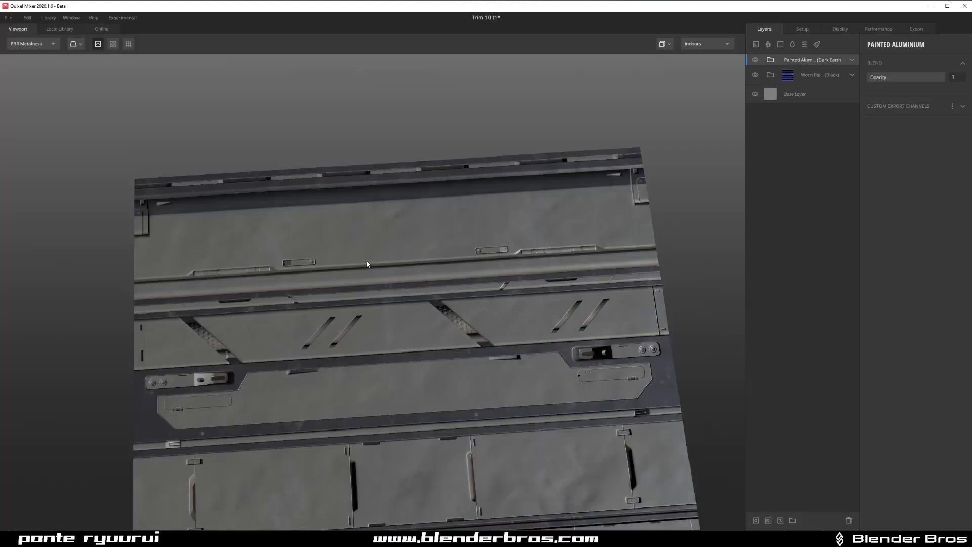
key(ctrl+z)
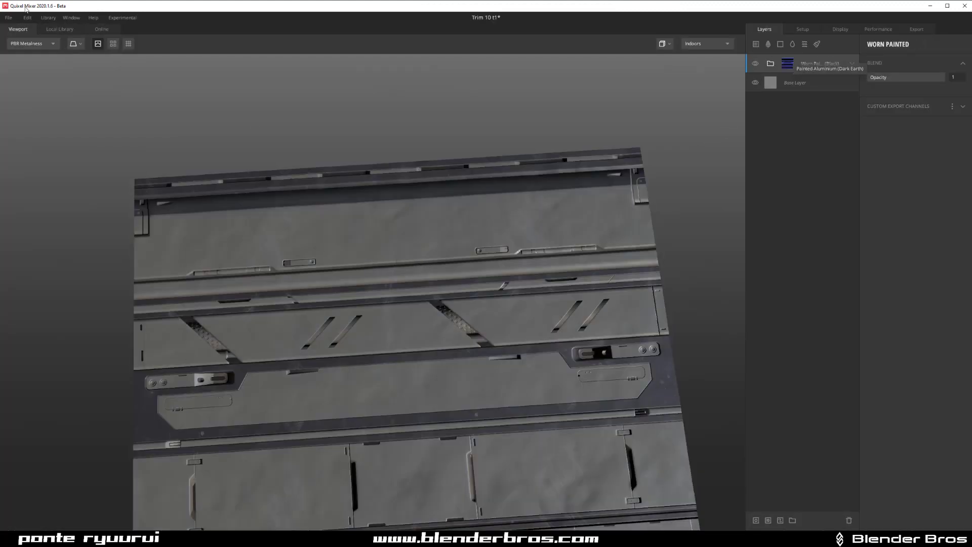
click(57, 31)
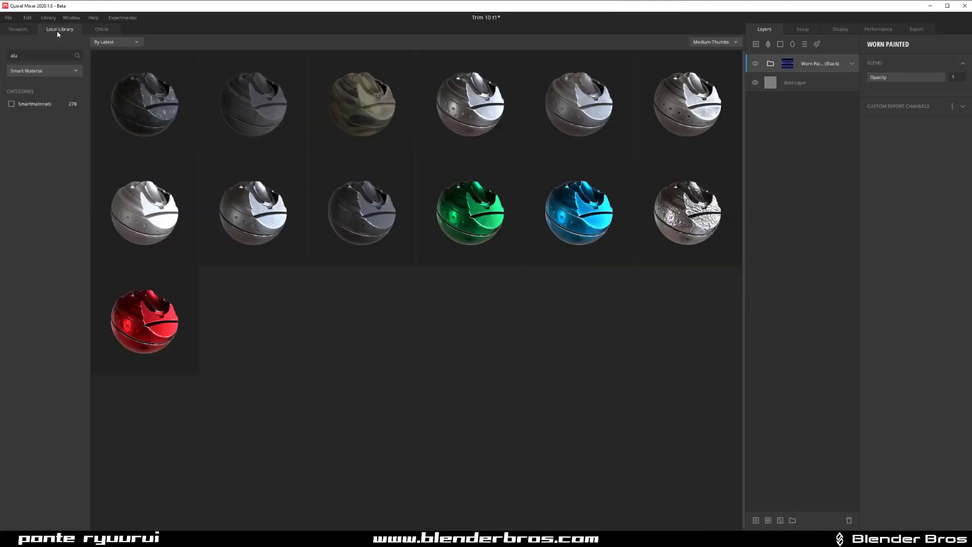
click(352, 215)
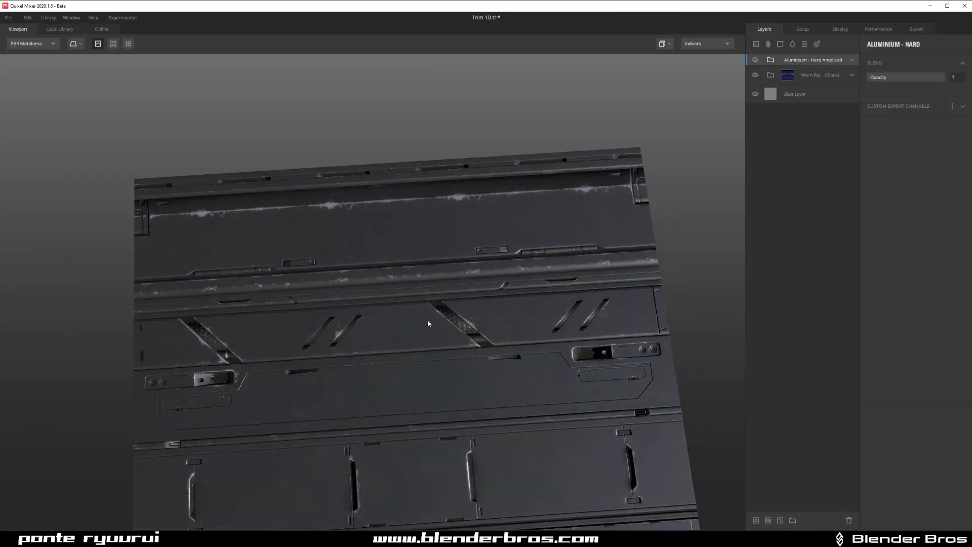
- Add a Material ID mask to the Aluminium - Hard Anodized layer and assign the Red ID
drag(428, 320, 658, 299)
scroll(528, 342, up, 5)
scroll(506, 336, down, 6)
middle_drag(496, 338, 406, 275)
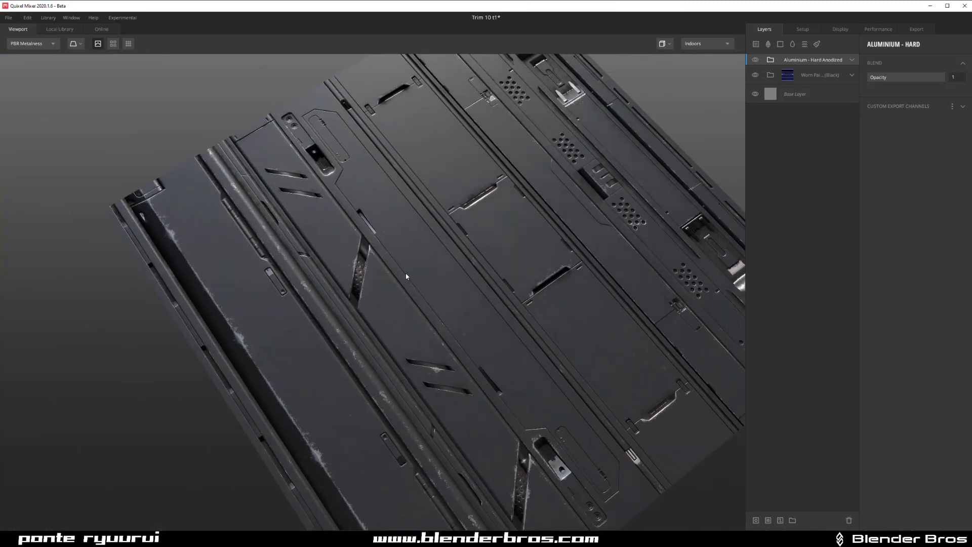
scroll(405, 275, down, 2)
drag(553, 297, 408, 281)
scroll(469, 299, up, 2)
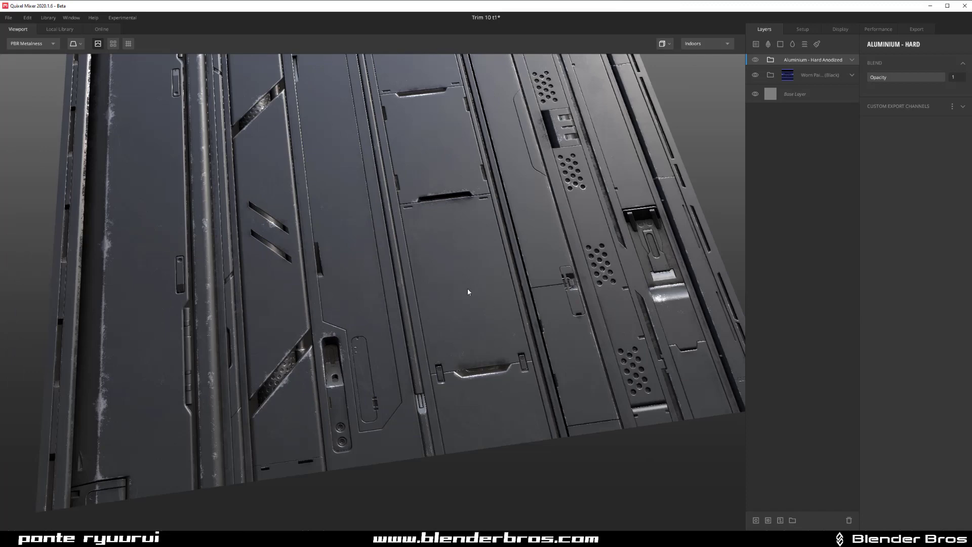
mouse_move(468, 289)
mouse_down()
mouse_move(433, 203)
mouse_move(442, 203)
mouse_move(472, 285)
mouse_up()
click(768, 520)
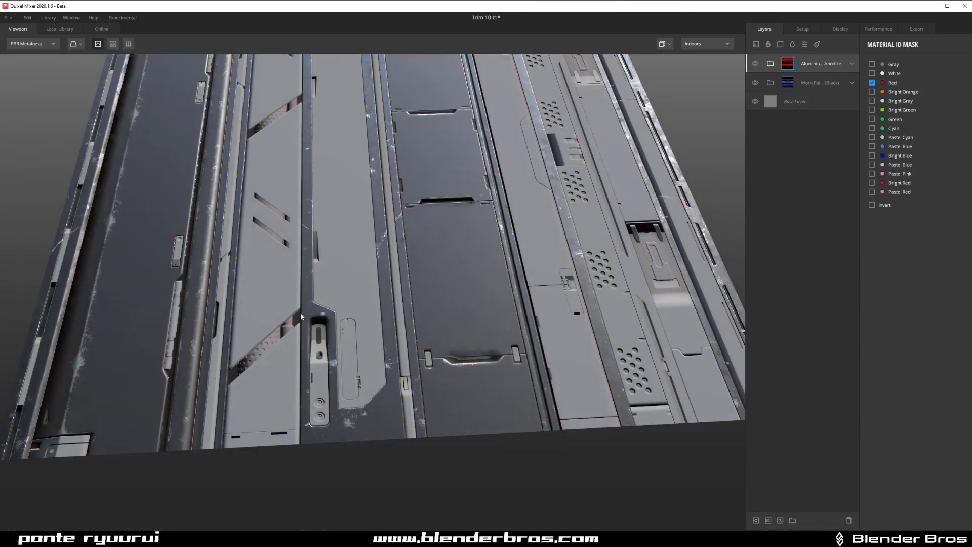
- Examine the anodized aluminium on the red-ID panels beside the worn painted frames, up close and across the sheet
drag(328, 283, 390, 349)
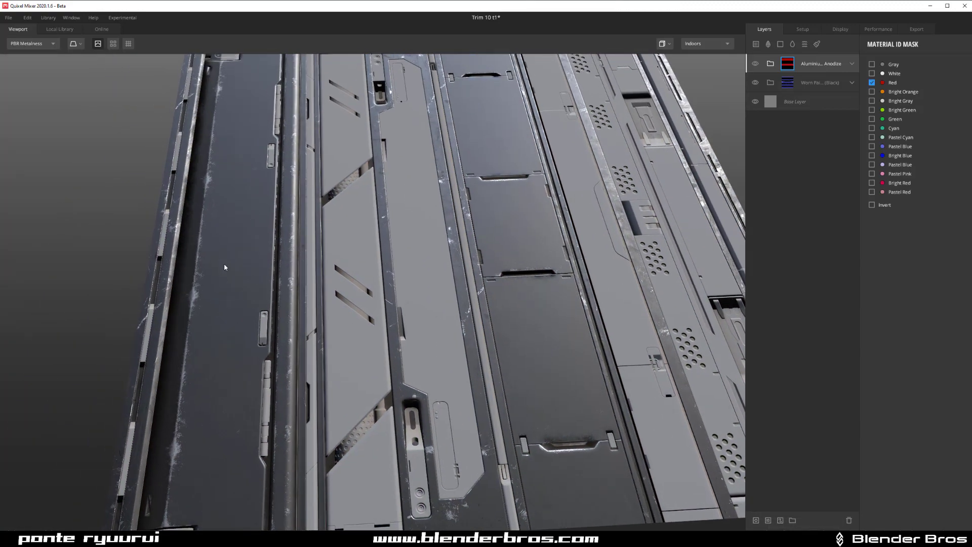
drag(473, 332, 380, 336)
scroll(387, 275, up, 4)
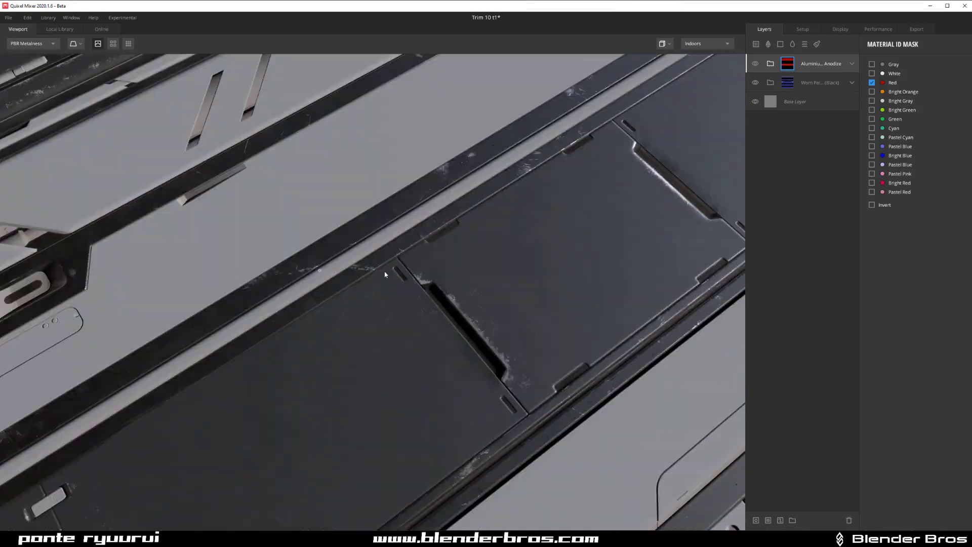
drag(386, 276, 406, 302)
drag(459, 223, 518, 307)
drag(395, 233, 420, 281)
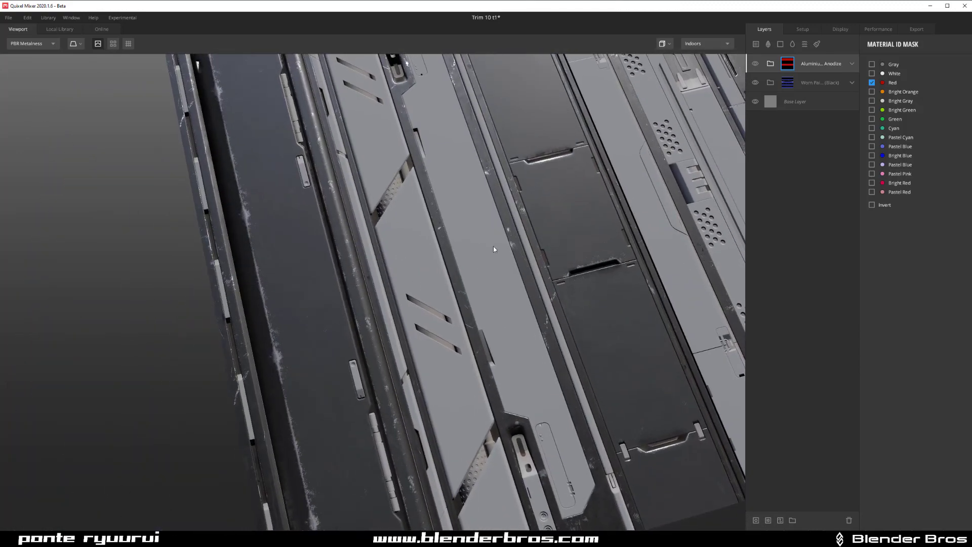
scroll(369, 282, down, 3)
middle_drag(494, 246, 350, 318)
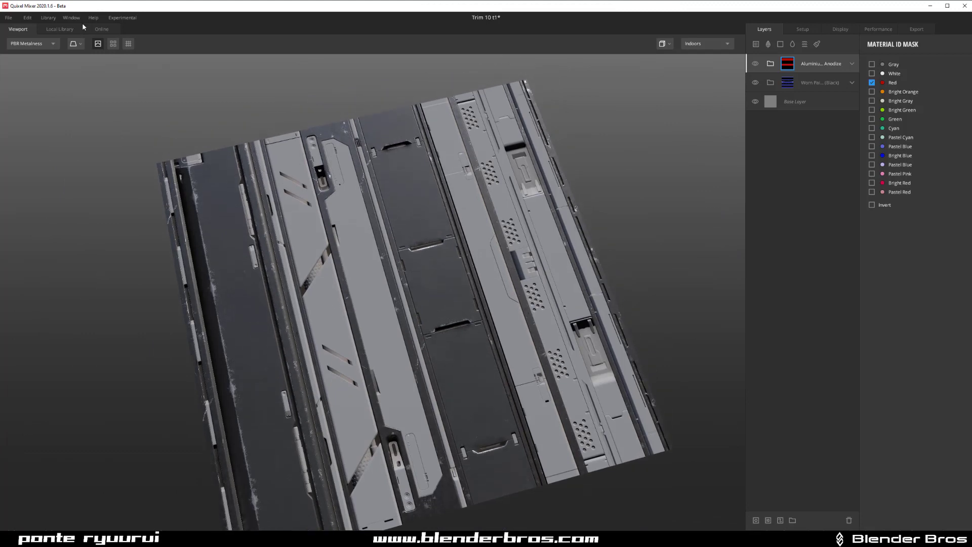
- Add the Slightly Worn Aluminium smart material and mask it to the Bright Gray and lavender Pastel Blue material IDs
click(56, 30)
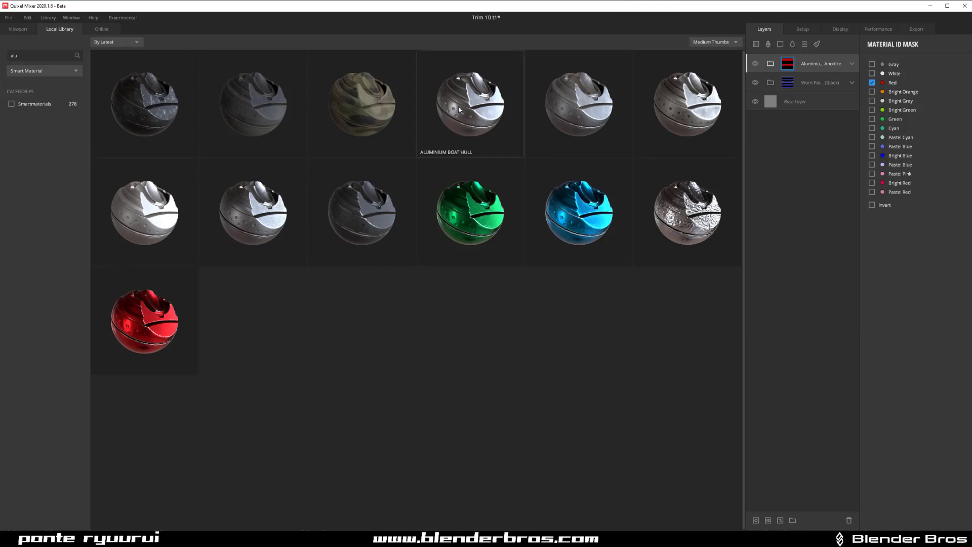
click(700, 108)
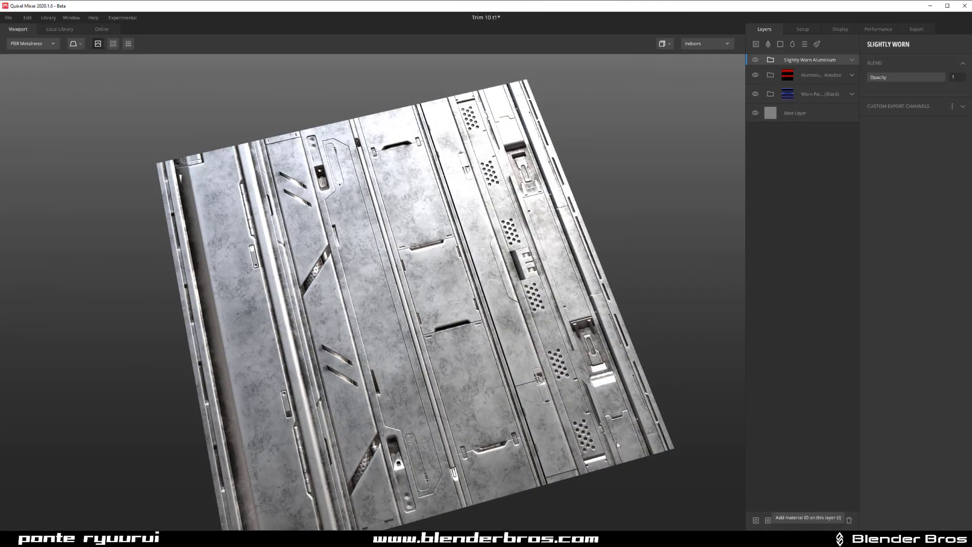
scroll(310, 321, up, 4)
scroll(309, 320, down, 2)
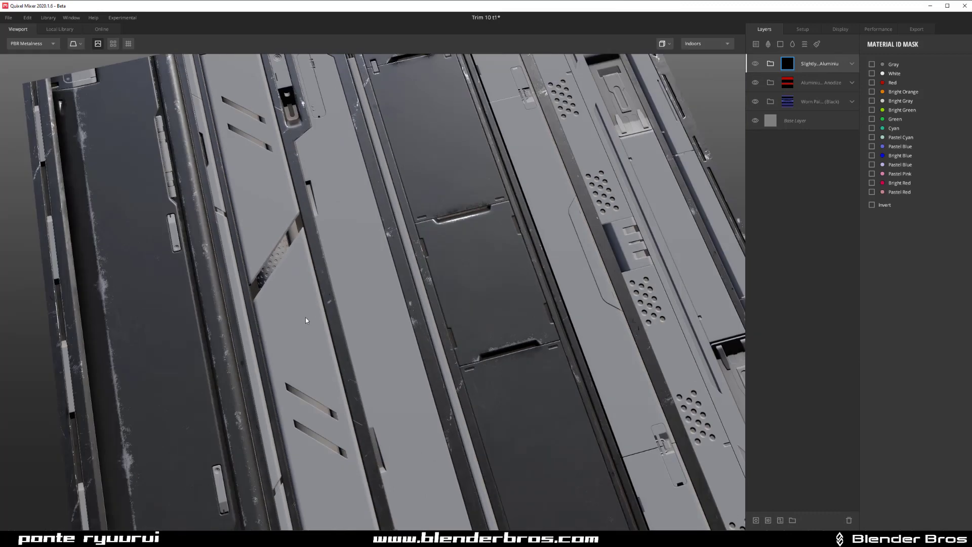
key(c)
click(234, 266)
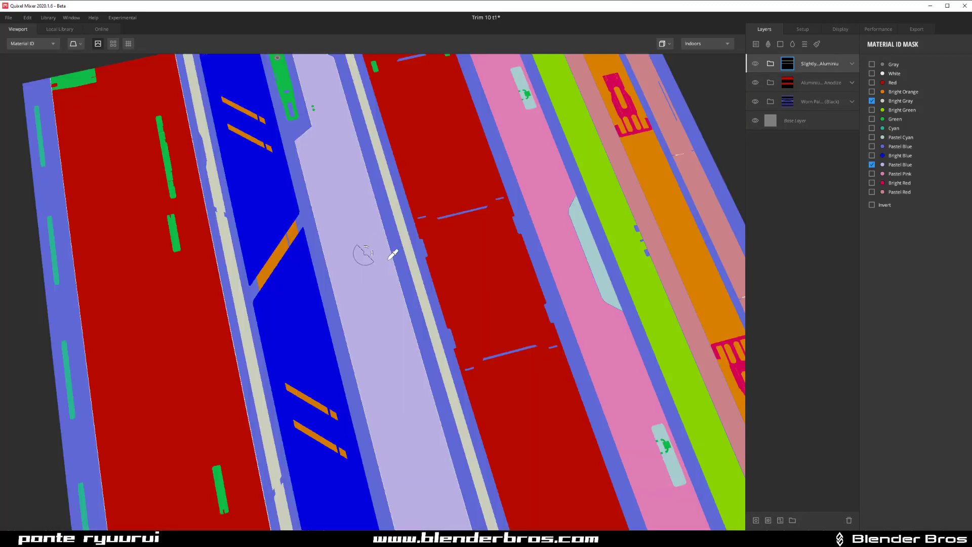
- Replace Pastel Blue with Bright Green in the Slightly Worn Aluminium layer's material ID mask, keeping Bright Gray
click(370, 255)
key(ctrl+z)
middle_drag(529, 291, 314, 438)
scroll(330, 313, up, 3)
click(336, 282)
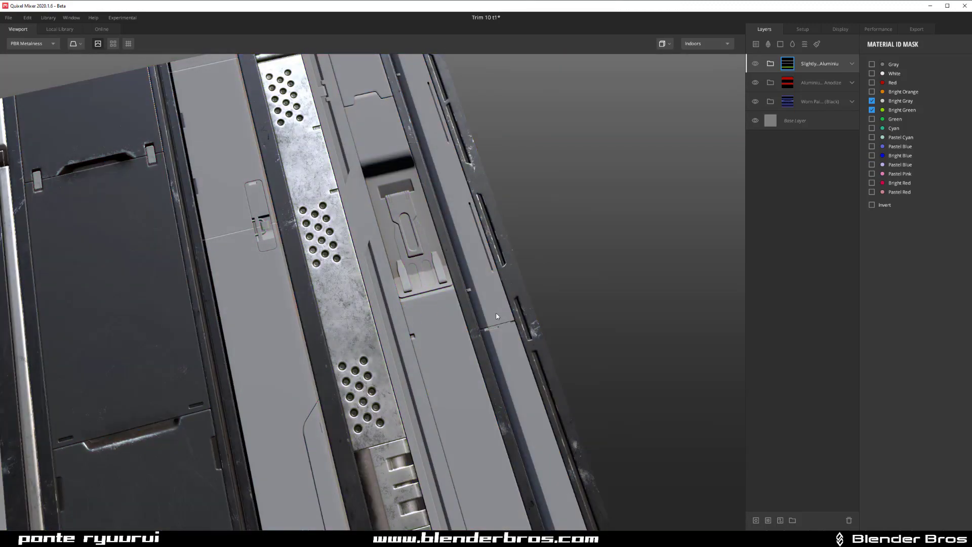
- Try adding Bright Orange to the Slightly Worn Aluminium mask, inspect the latch panels, and undo the addition
drag(496, 313, 318, 334)
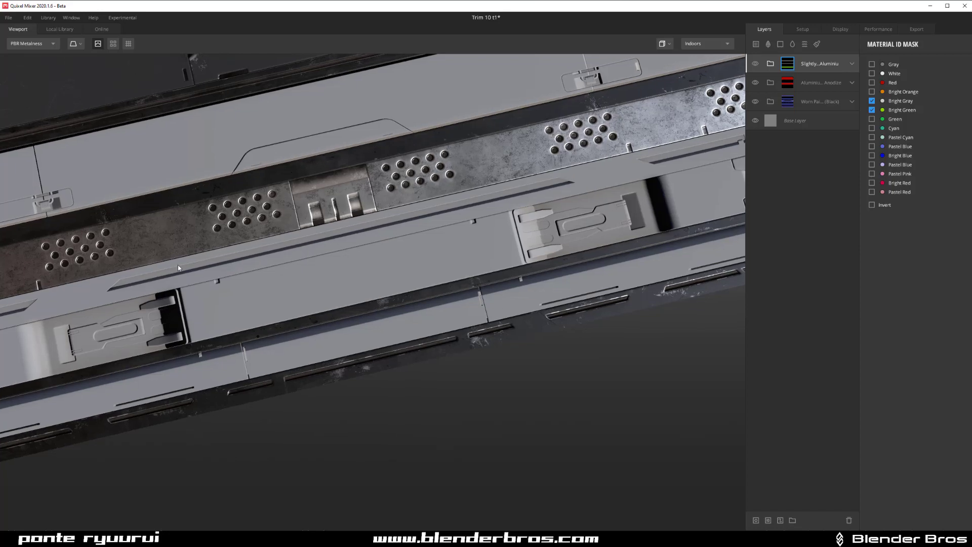
middle_drag(177, 265, 483, 319)
middle_drag(591, 376, 555, 252)
click(391, 302)
middle_drag(641, 215, 542, 268)
scroll(336, 319, down, 3)
scroll(542, 268, up, 5)
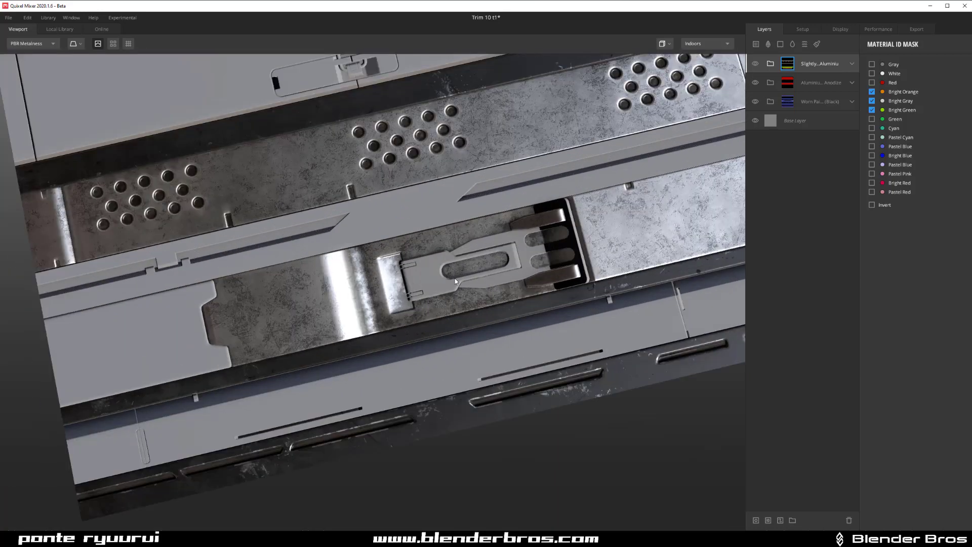
scroll(371, 275, down, 3)
drag(371, 277, 409, 269)
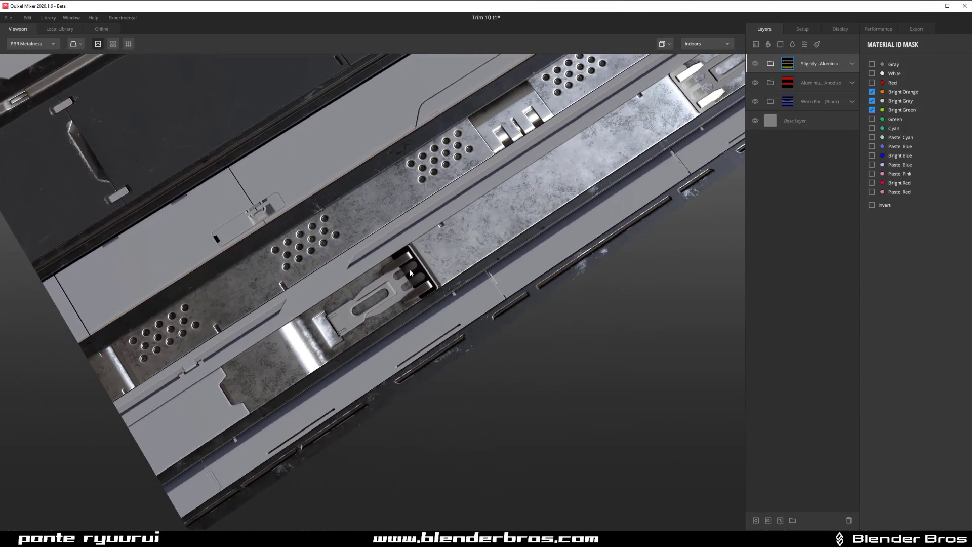
key(ctrl+z)
- Add the Pastel Red material ID to the Slightly Worn Aluminium mask
key(c)
click(297, 407)
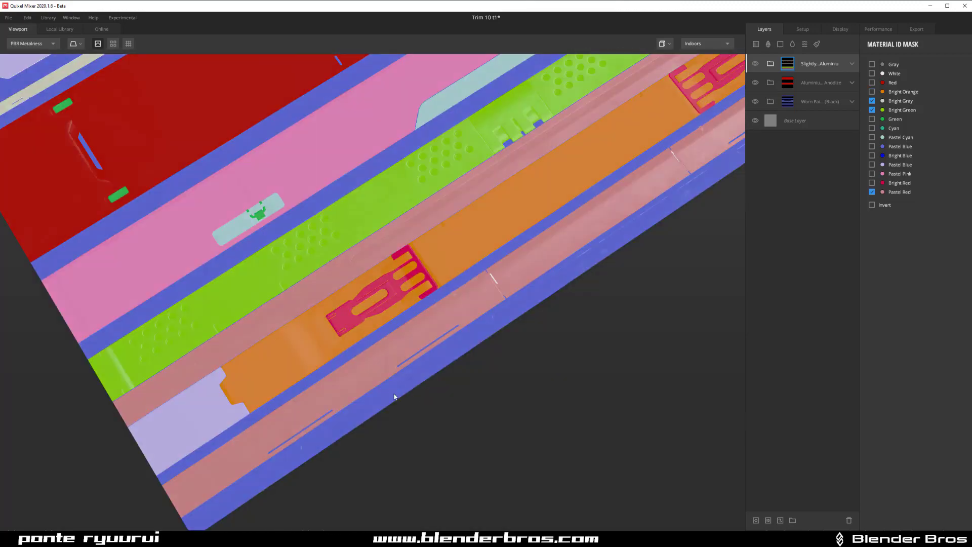
drag(417, 388, 432, 344)
scroll(432, 347, down, 5)
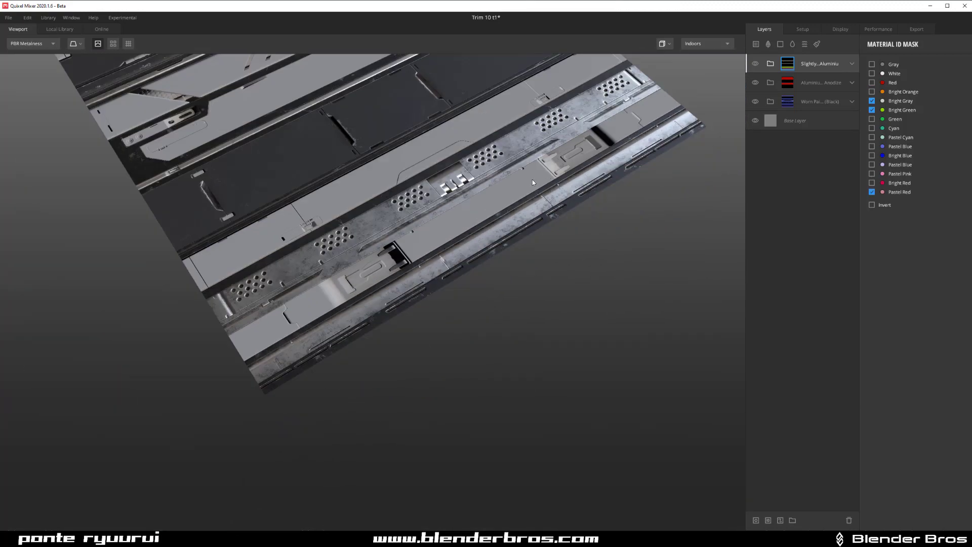
- Add the Green material ID of the small hinges and end clips to the Slightly Worn Aluminium mask
middle_drag(533, 179, 424, 313)
scroll(395, 289, up, 6)
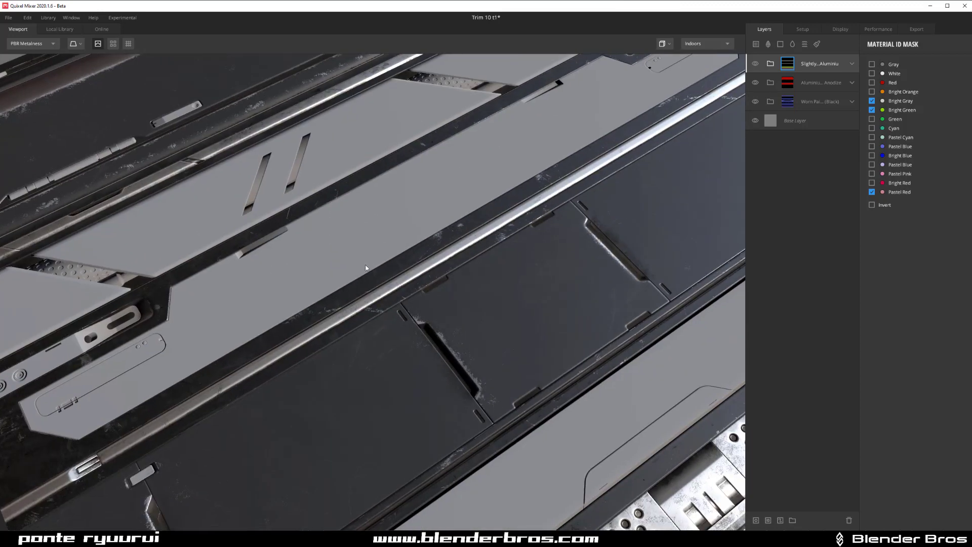
middle_drag(365, 267, 501, 380)
middle_drag(200, 310, 259, 363)
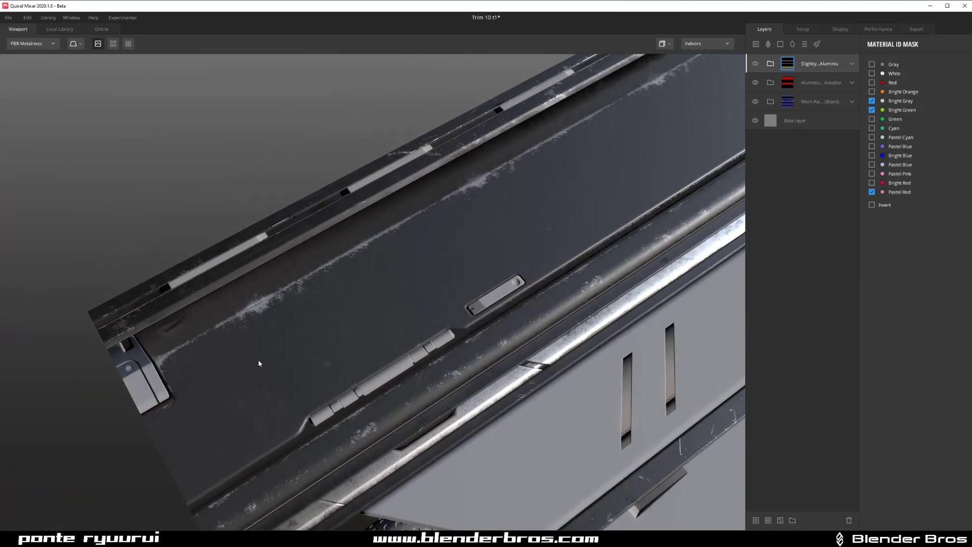
click(136, 380)
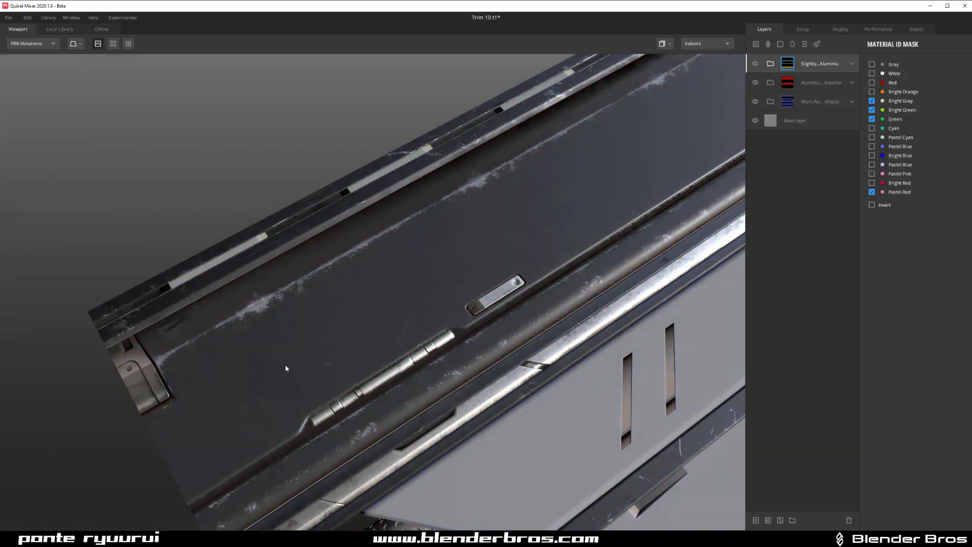
- Examine the worn aluminium on the clips, hinges and brackets, up close and across the whole sheet
alt+drag(285, 366, 388, 354)
scroll(477, 284, down, 5)
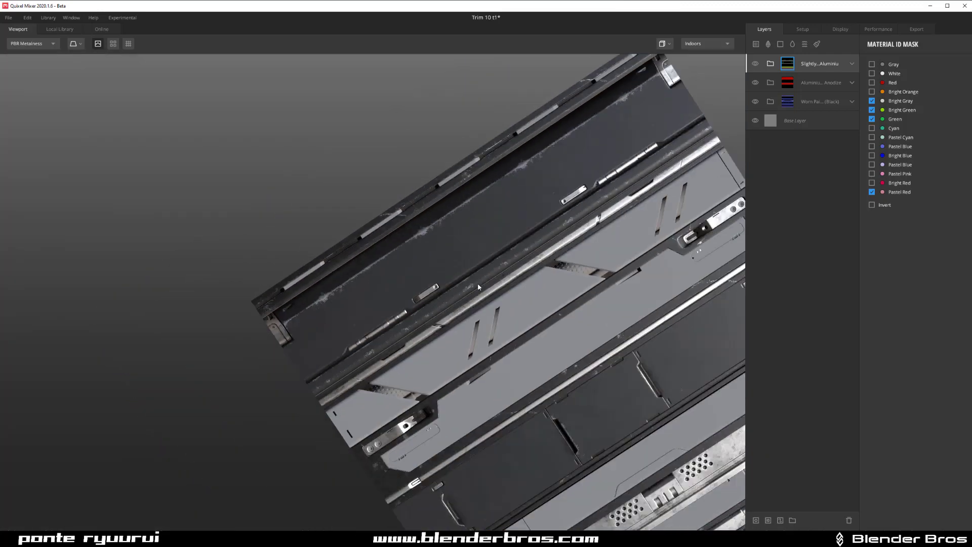
middle_drag(478, 284, 324, 343)
scroll(551, 251, up, 8)
middle_drag(552, 254, 479, 269)
scroll(479, 268, up, 3)
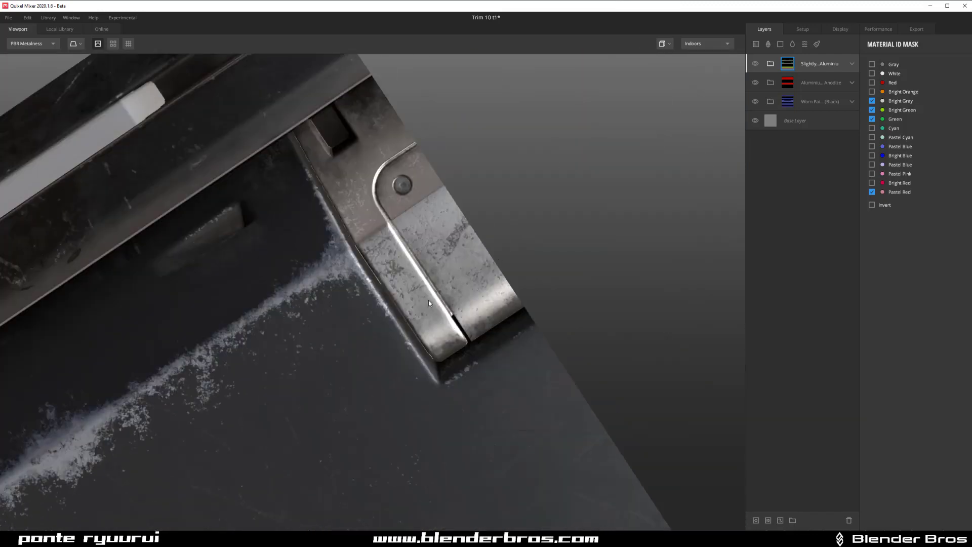
scroll(428, 299, down, 9)
middle_drag(304, 319, 323, 256)
alt+drag(323, 253, 326, 225)
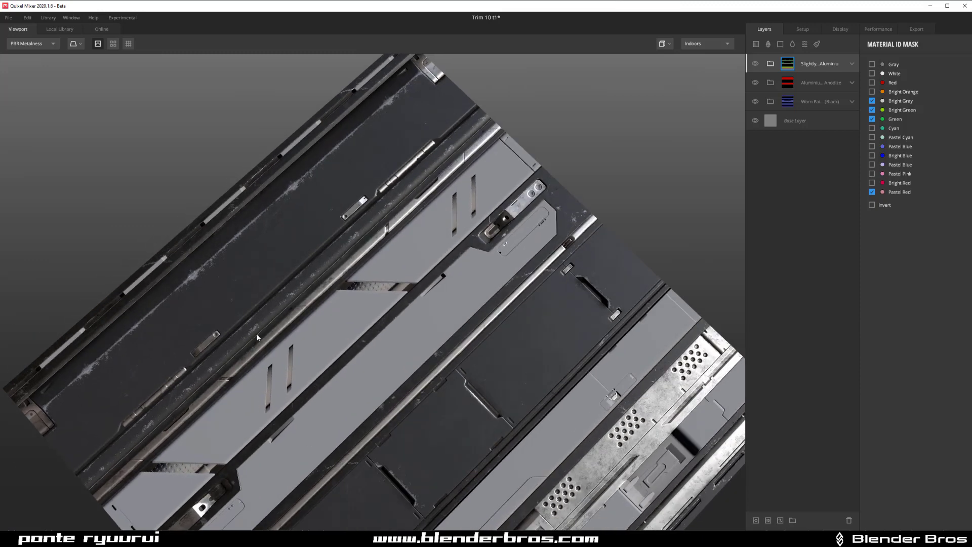
scroll(260, 336, up, 5)
middle_drag(284, 350, 426, 219)
scroll(403, 363, down, 4)
alt+drag(402, 363, 424, 320)
- Search the smart materials for "fibe" and add Scratched Painted Fiberglass (Black) as the top layer
click(55, 30)
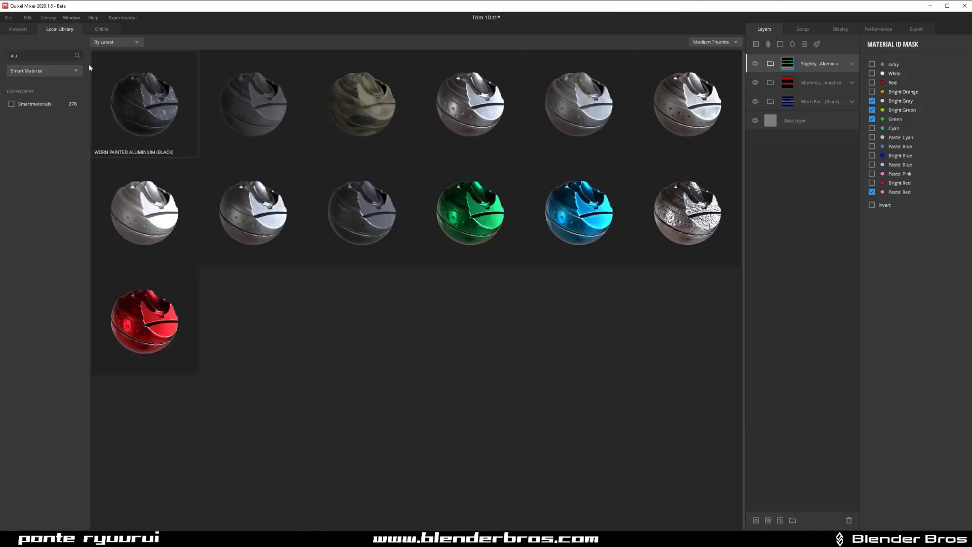
key(BackSpace)
key(BackSpace)
key(BackSpace)
text(fibe)
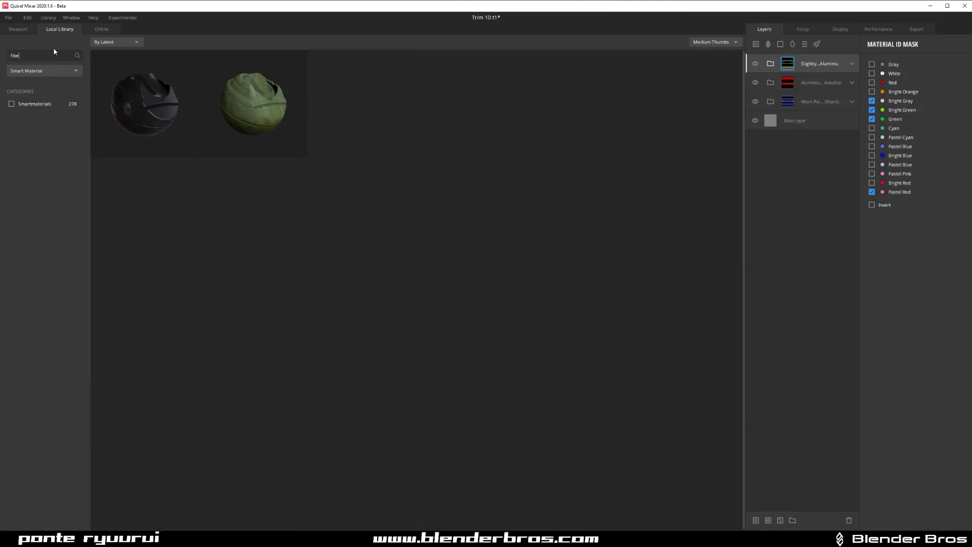
click(161, 93)
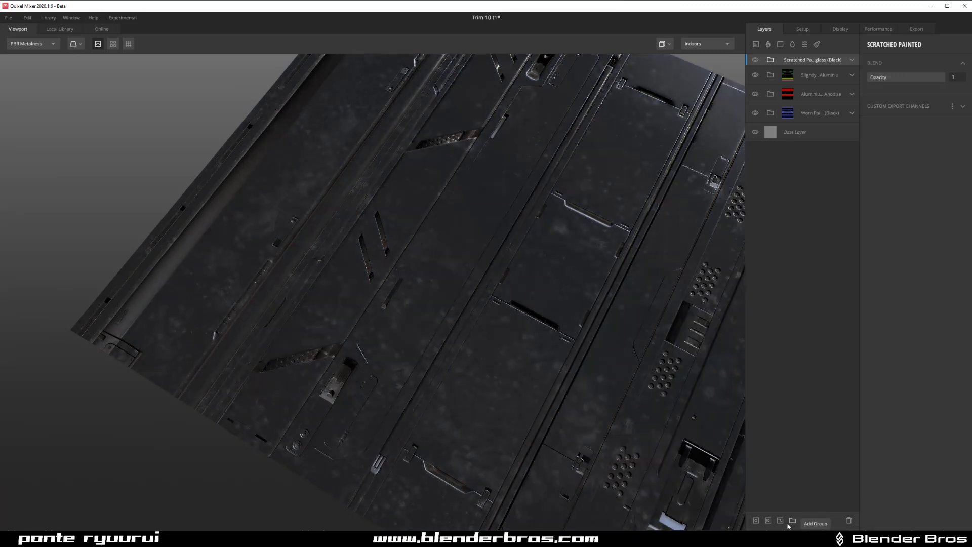
- Add a Material ID mask to the Scratched Painted Fiberglass layer and assign the Bright Orange ID
click(768, 522)
scroll(327, 291, up, 10)
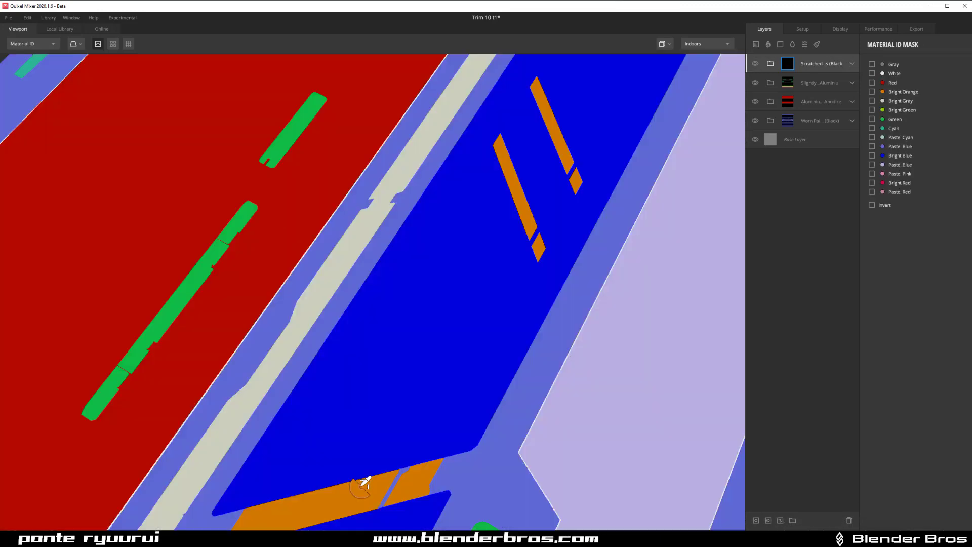
click(362, 485)
middle_drag(437, 403, 437, 226)
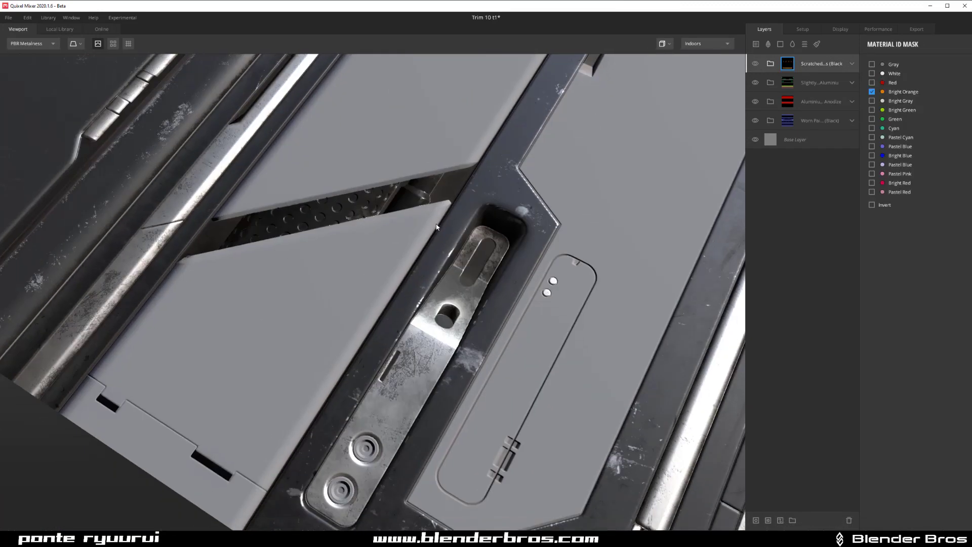
scroll(355, 208, down, 5)
drag(479, 215, 400, 244)
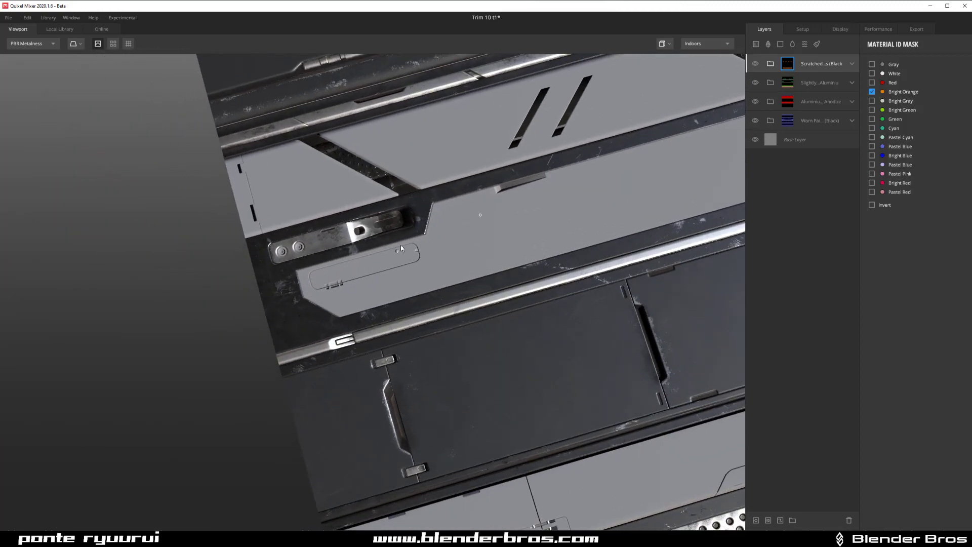
- Try adding the Bright Red latch ID to the Scratched Painted Fiberglass mask
middle_drag(400, 244, 237, 353)
drag(559, 270, 228, 220)
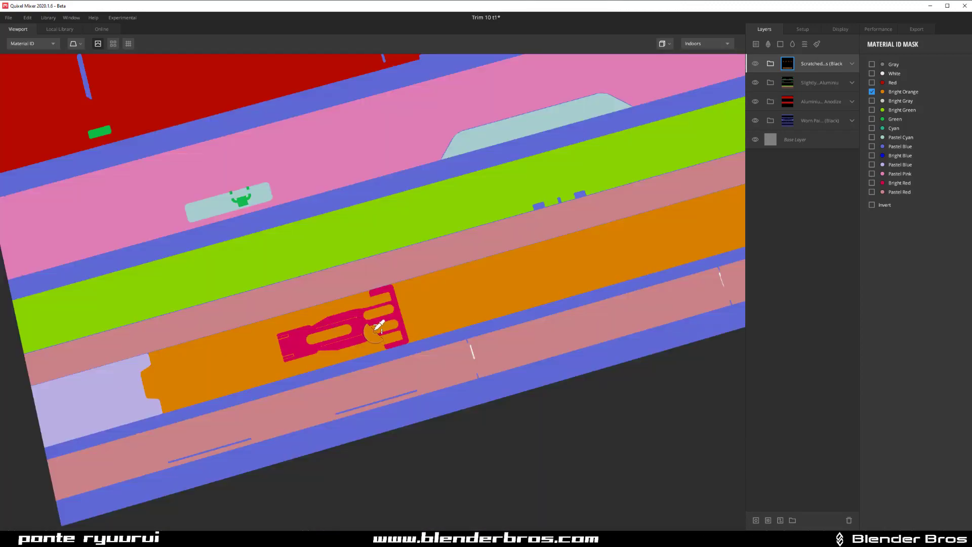
click(348, 334)
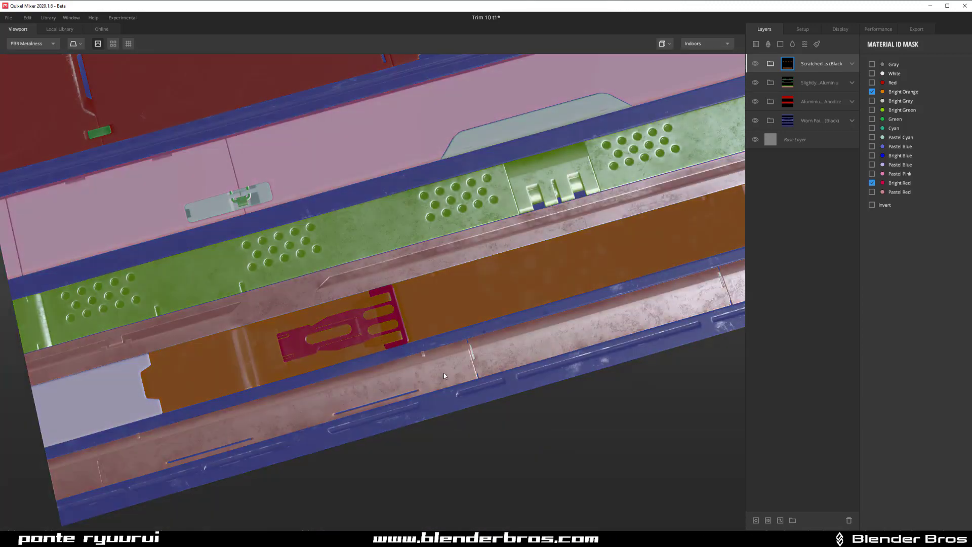
mouse_move(443, 372)
mouse_down()
mouse_move(475, 268)
mouse_move(501, 328)
mouse_move(438, 329)
mouse_move(457, 353)
mouse_move(493, 309)
mouse_move(377, 303)
mouse_up()
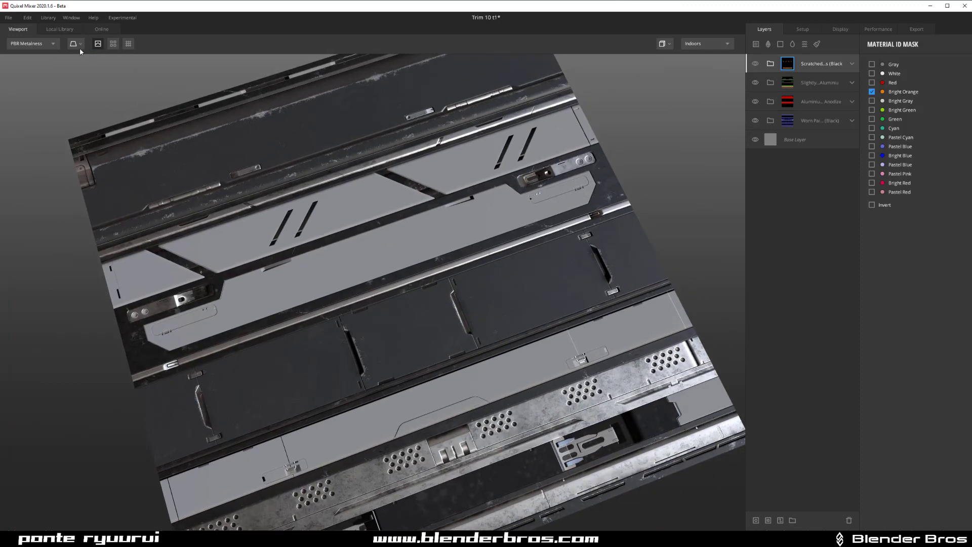
- Clear the smart material search and add the yellow Rusted Painted Metal material as the top layer
click(60, 30)
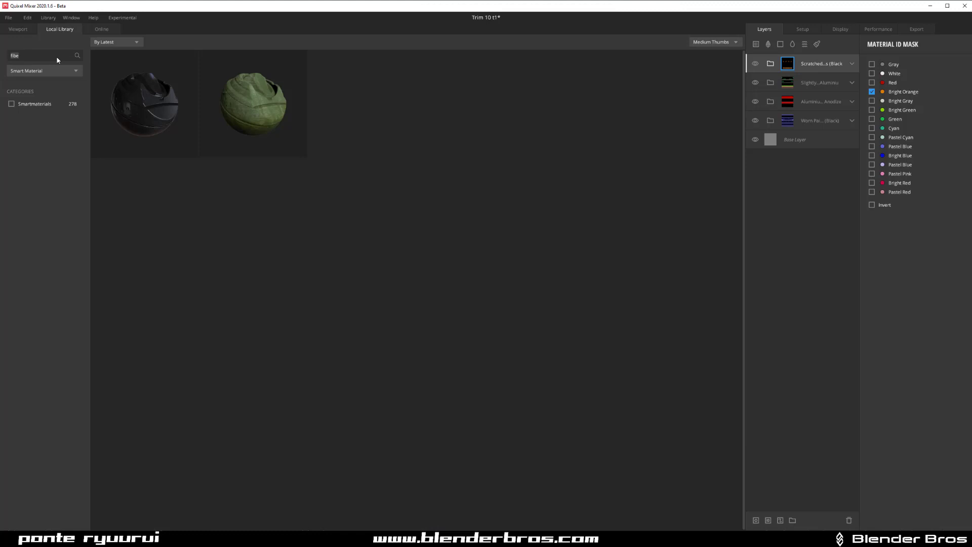
key(BackSpace)
key(BackSpace)
key(BackSpace)
key(BackSpace)
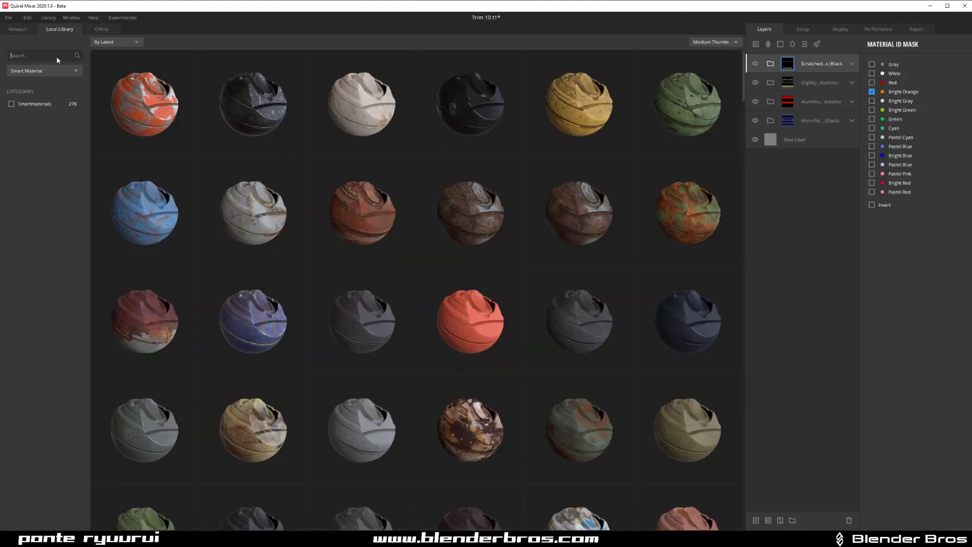
click(553, 110)
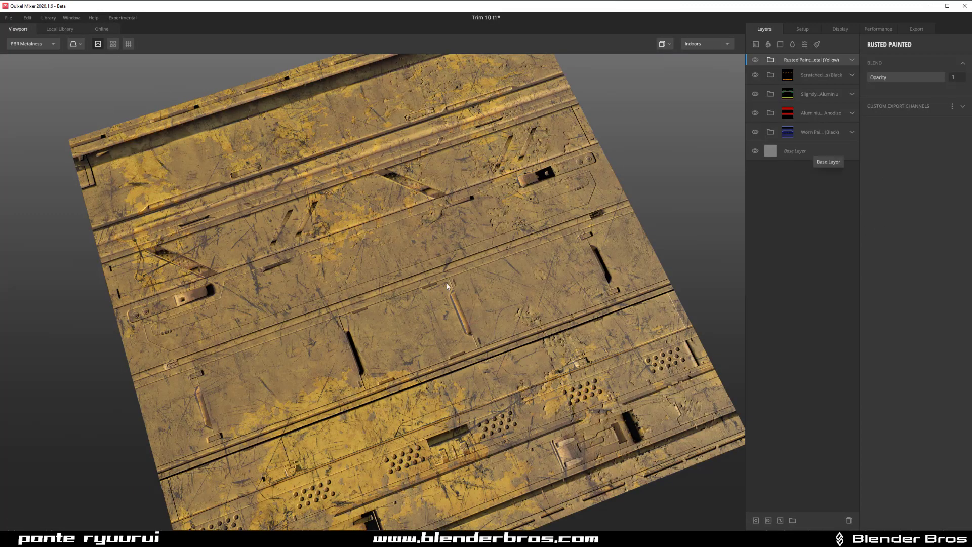
middle_drag(447, 286, 461, 310)
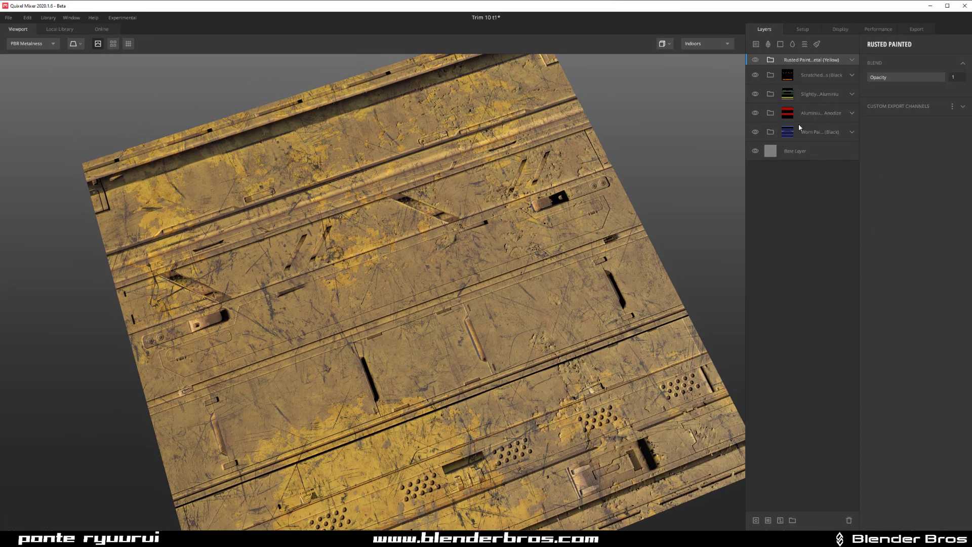
- Add a Material ID mask to the yellow Rusted Painted layer and assign the Bright Blue ID
click(768, 520)
key(c)
click(361, 236)
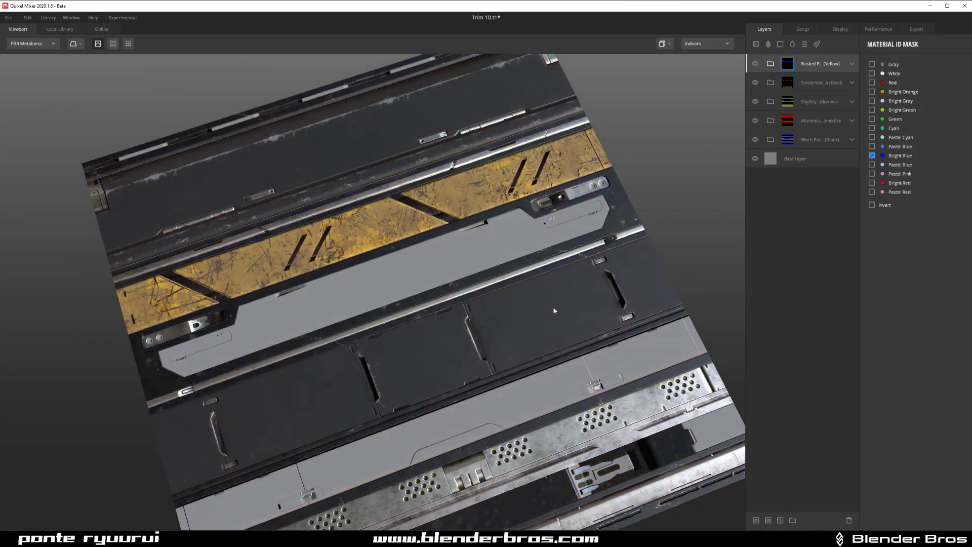
- Add the Pastel Blue and Pastel Pink material IDs to the yellow Rusted Painted mask
key(c)
click(506, 243)
mouse_move(474, 354)
middle_down()
mouse_move(490, 375)
mouse_move(470, 220)
middle_up()
click(456, 272)
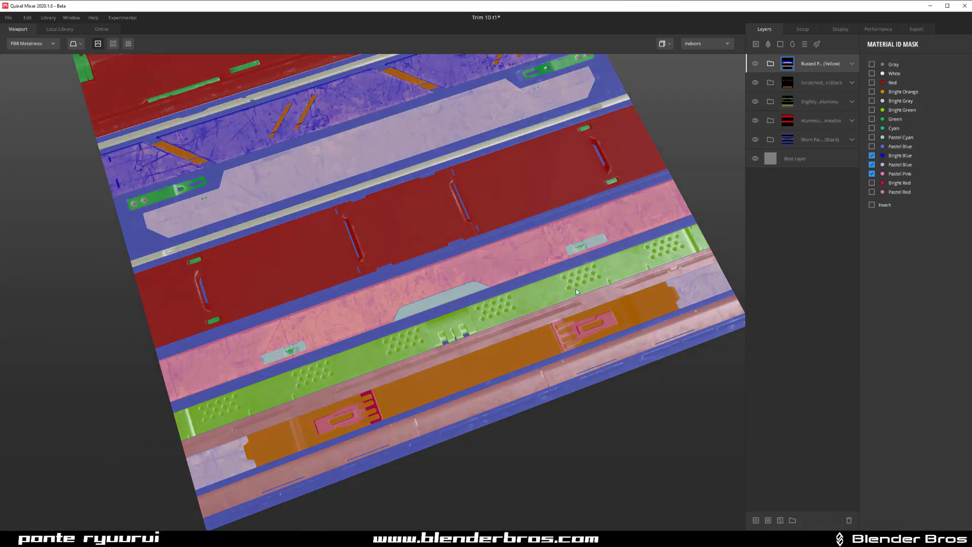
- Remove Pastel Blue from the yellow Rusted Painted mask, keeping Bright Blue and Pastel Pink
middle_drag(399, 274, 384, 173)
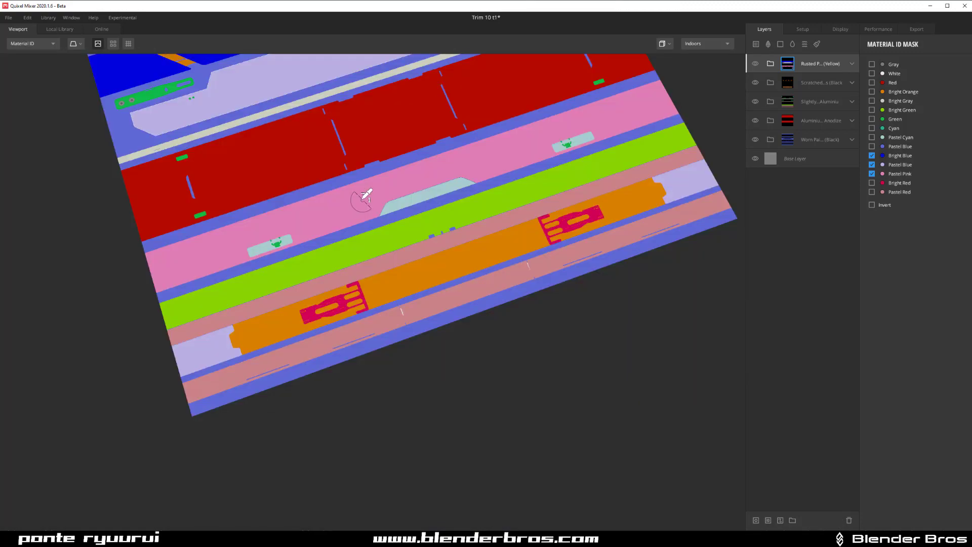
click(360, 196)
click(217, 350)
click(350, 229)
- Examine the yellow painted strips beside the bare aluminium and black fiberglass panels, overall and up close
scroll(344, 234, up, 5)
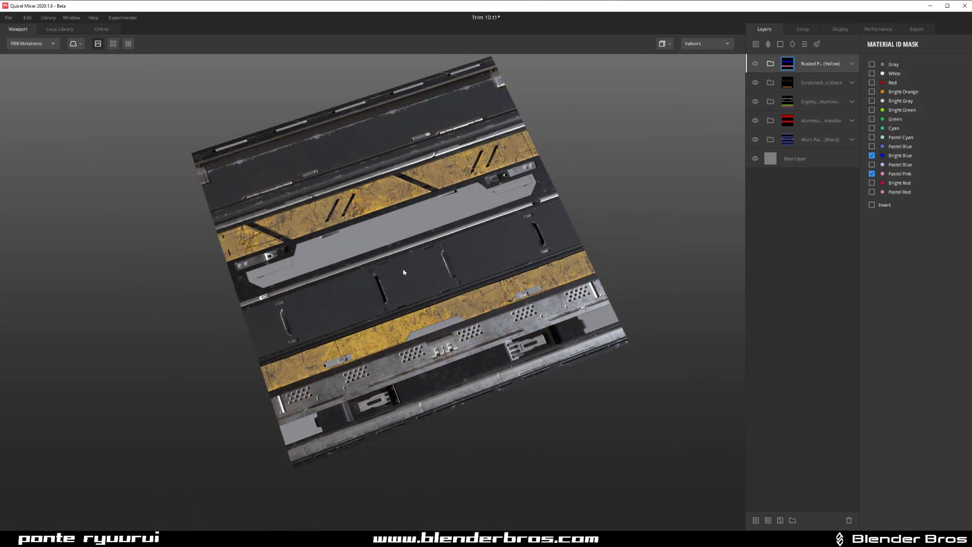
scroll(403, 273, up, 3)
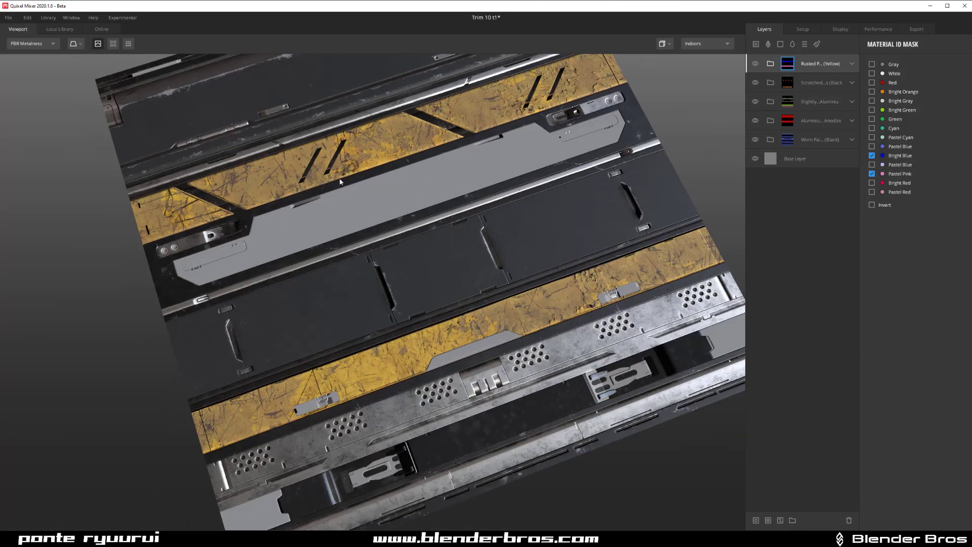
scroll(476, 310, up, 5)
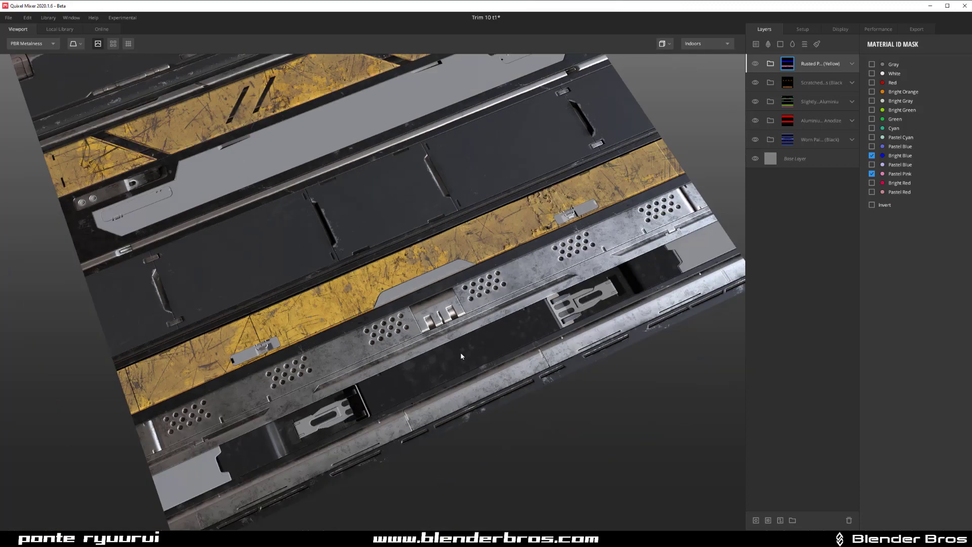
scroll(445, 339, up, 6)
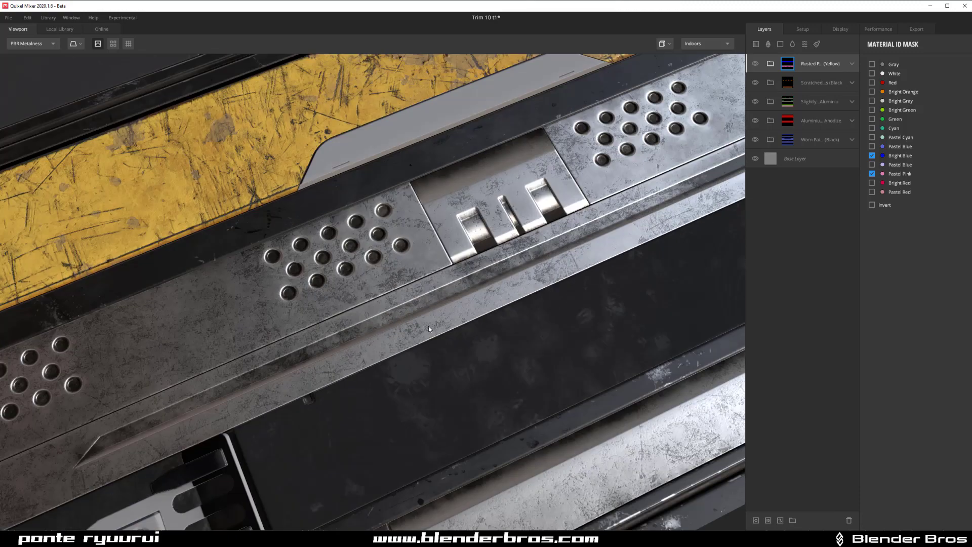
scroll(484, 383, down, 5)
middle_drag(452, 335, 492, 316)
- Toggle the black Scratched Painted Fiberglass layer's visibility to compare, and remove Bright Orange from its material ID mask
click(834, 85)
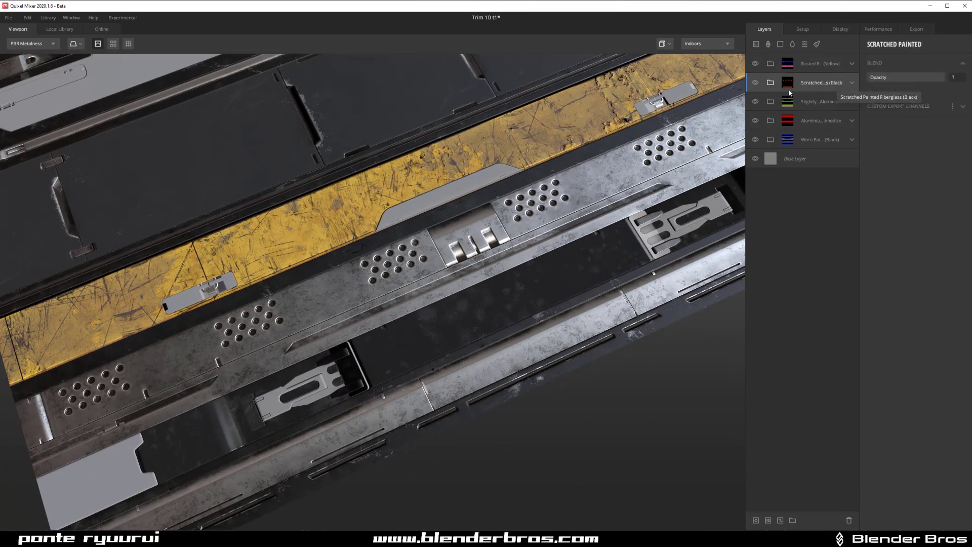
click(754, 83)
click(754, 83)
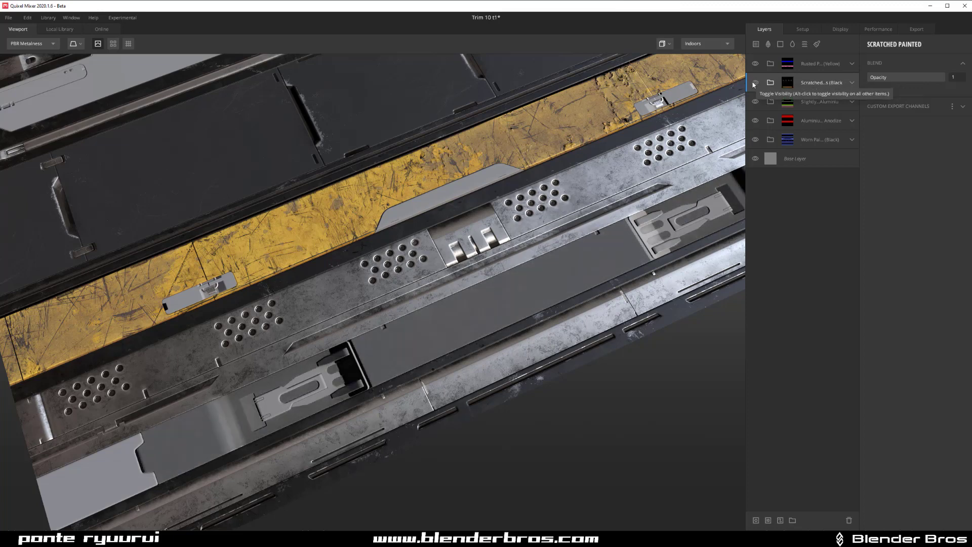
click(768, 520)
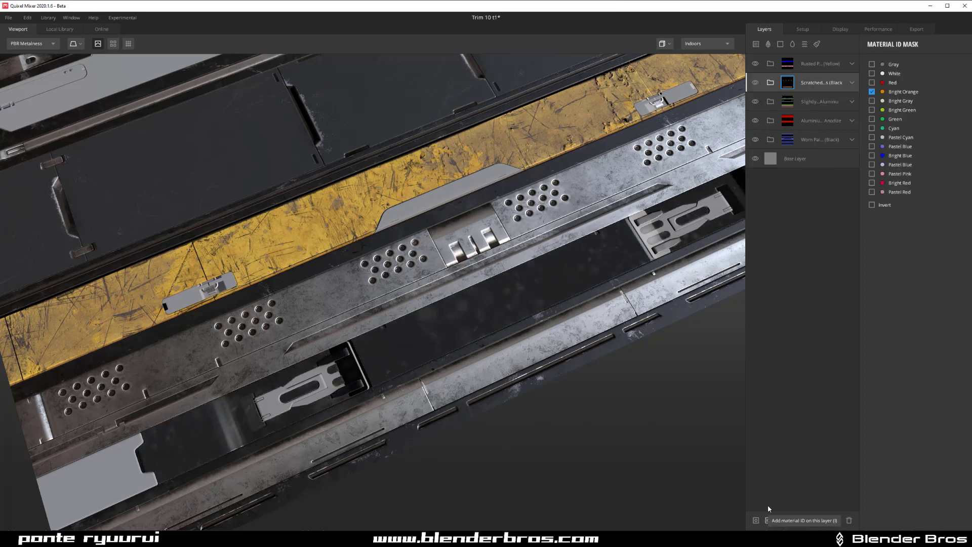
click(500, 300)
- Examine the uncovered lower strip within the whole trim sheet, in both the shaded and material ID views
scroll(500, 299, down, 5)
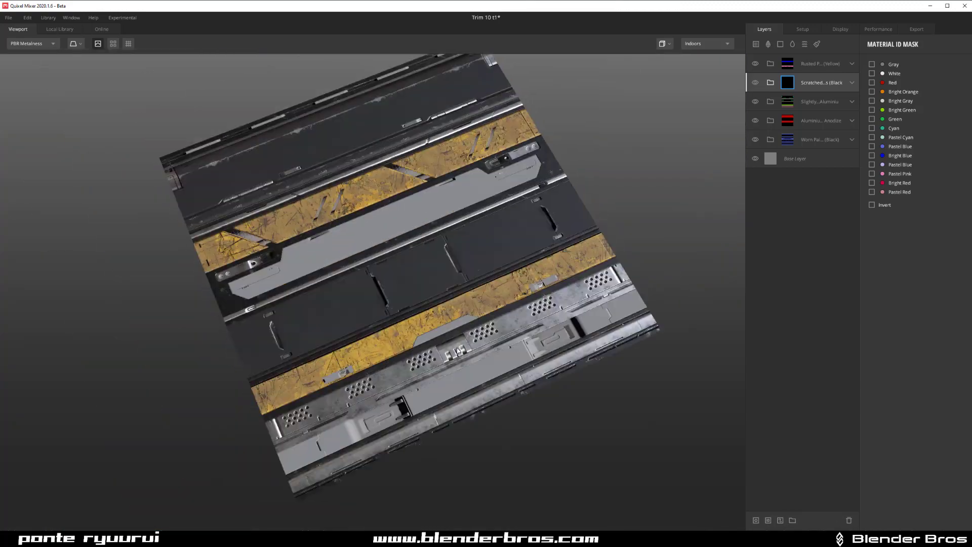
middle_drag(375, 197, 446, 346)
scroll(446, 346, up, 5)
scroll(444, 345, down, 4)
middle_drag(436, 293, 392, 293)
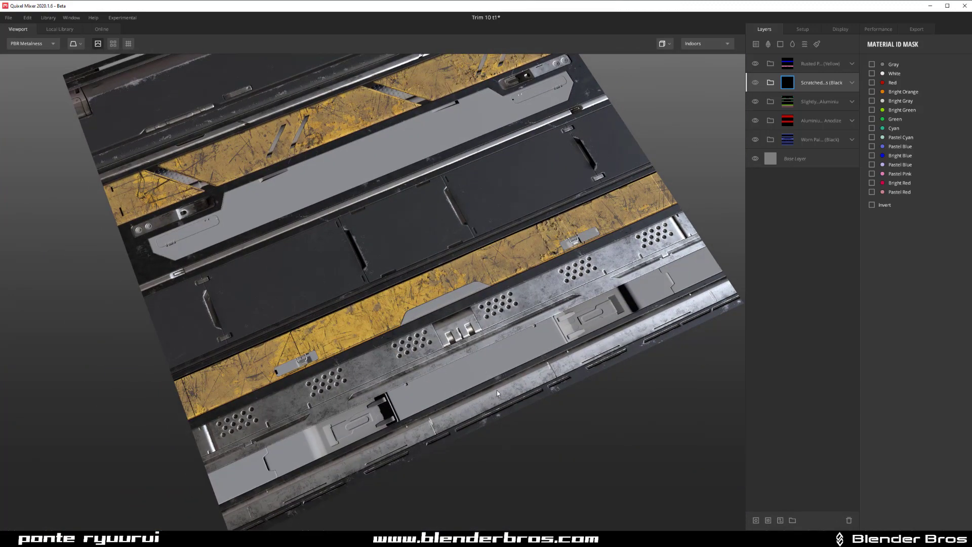
key(c)
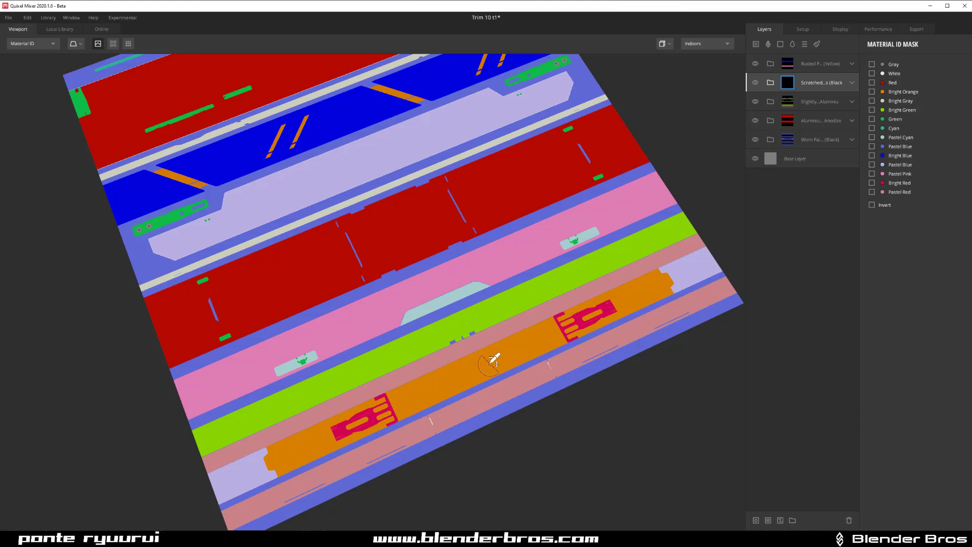
click(501, 358)
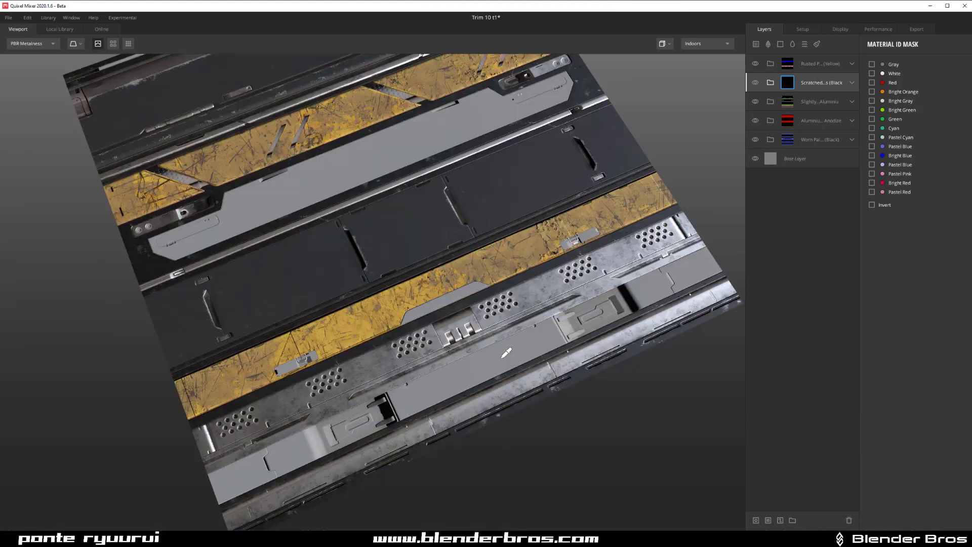
- Search the local smart materials for "gun", add Gun Metal, and move its layer above the yellow Rusted Painted layer
click(59, 30)
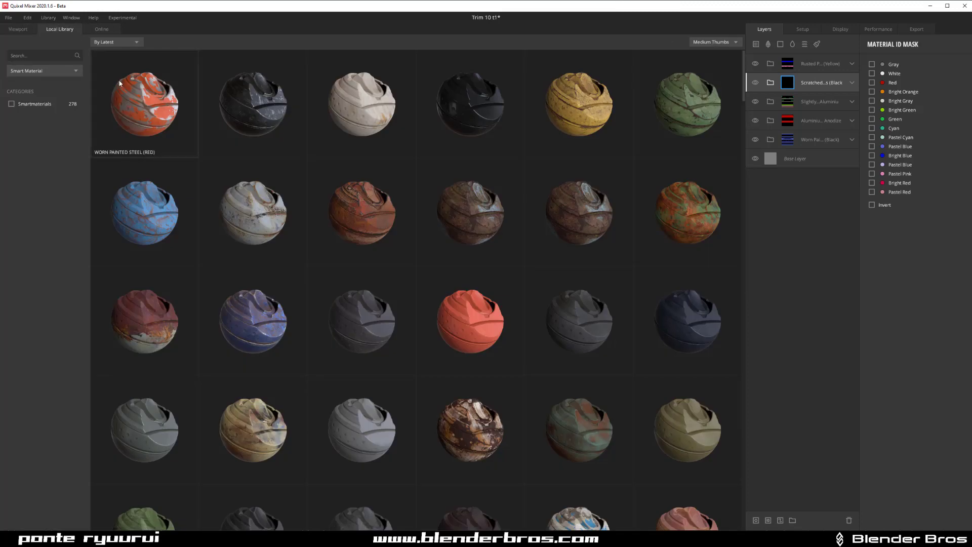
click(49, 56)
text(gun)
click(158, 74)
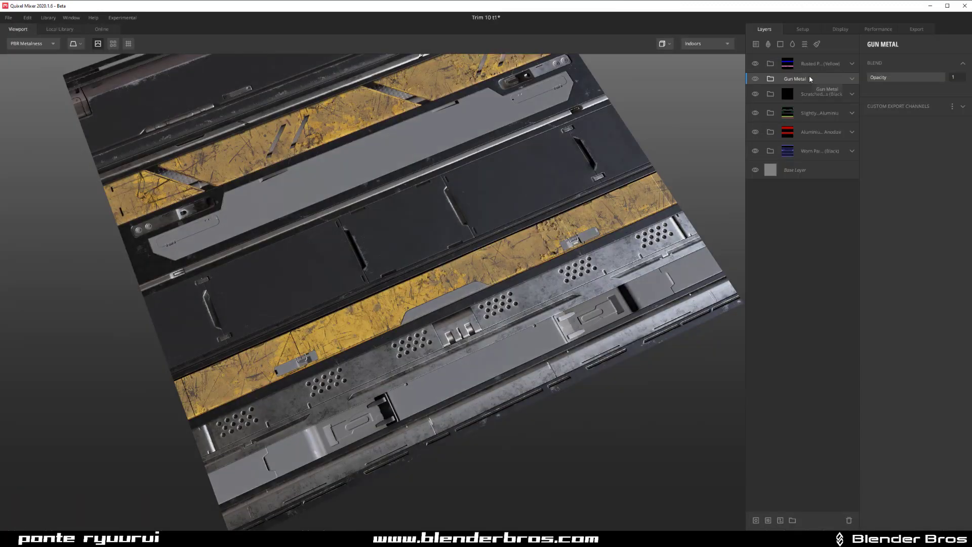
drag(809, 65, 810, 52)
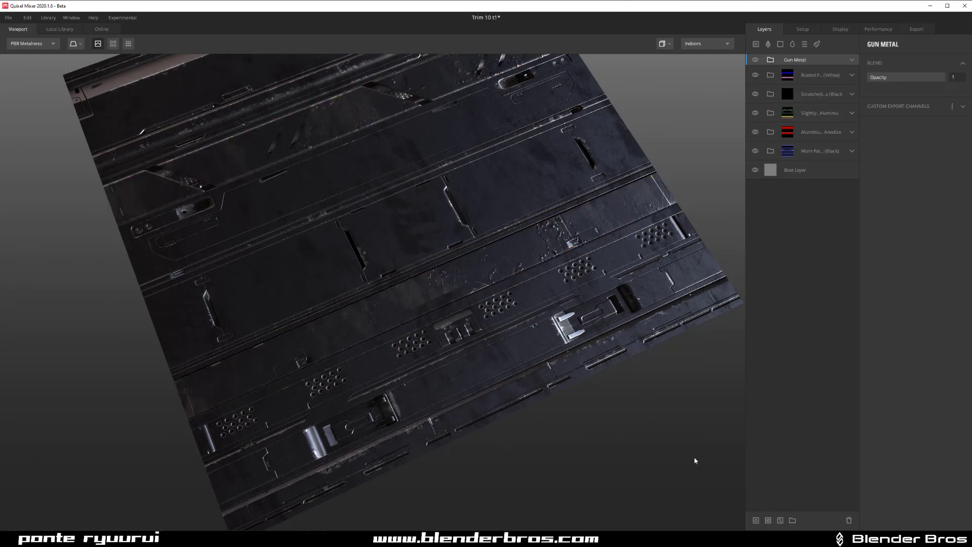
- Add a Material ID mask to the Gun Metal layer and assign the Bright Orange ID
scroll(485, 363, up, 2)
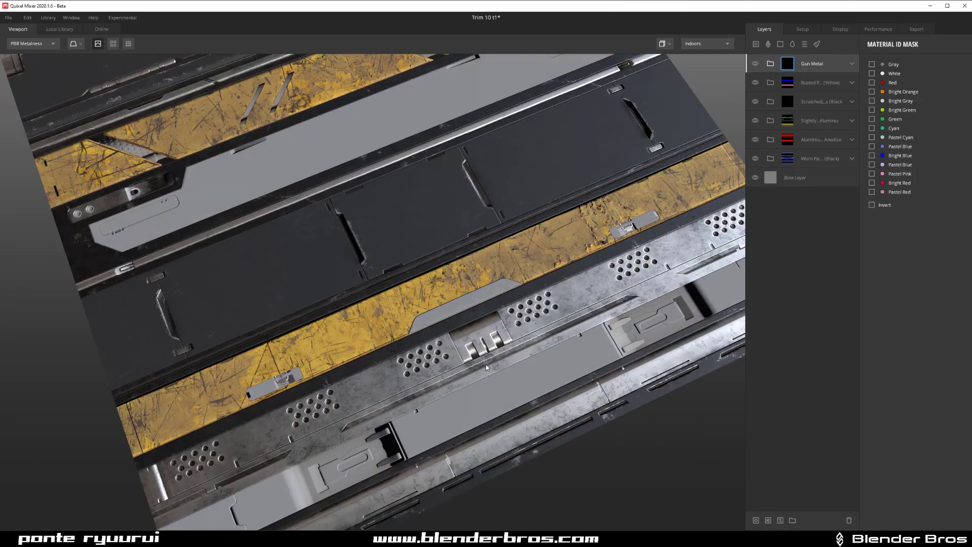
key(c)
click(513, 390)
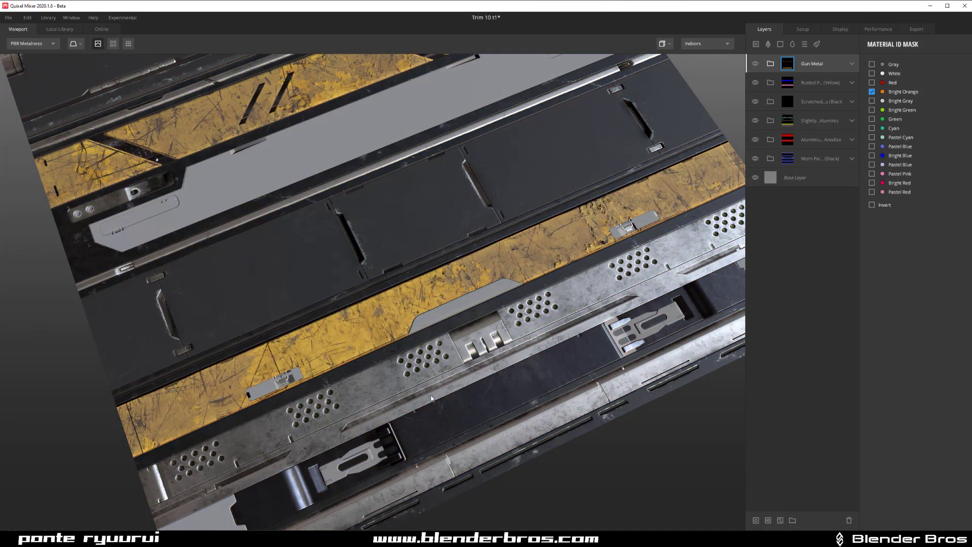
- Try adding the Pastel Cyan ID to the Gun Metal mask, and undo the addition
key(c)
key(c)
key(c)
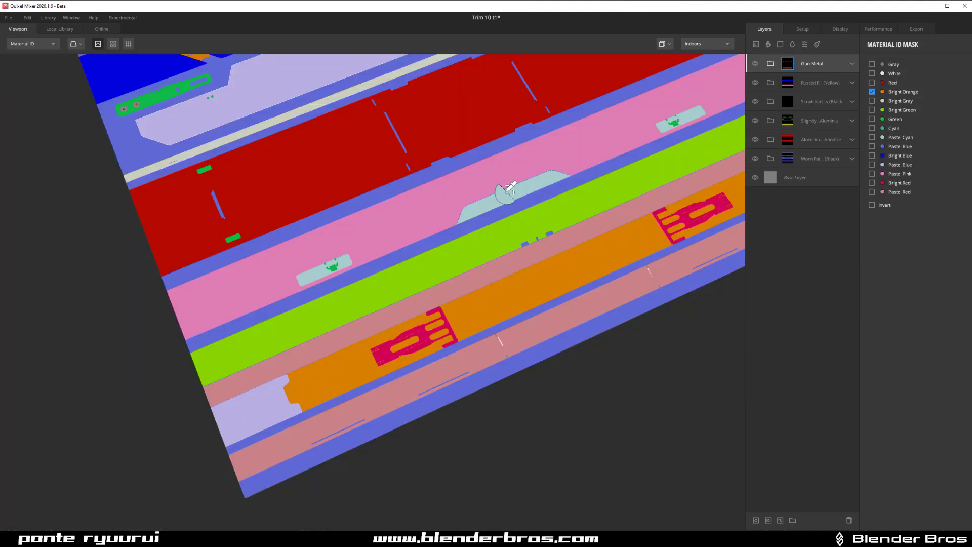
click(506, 190)
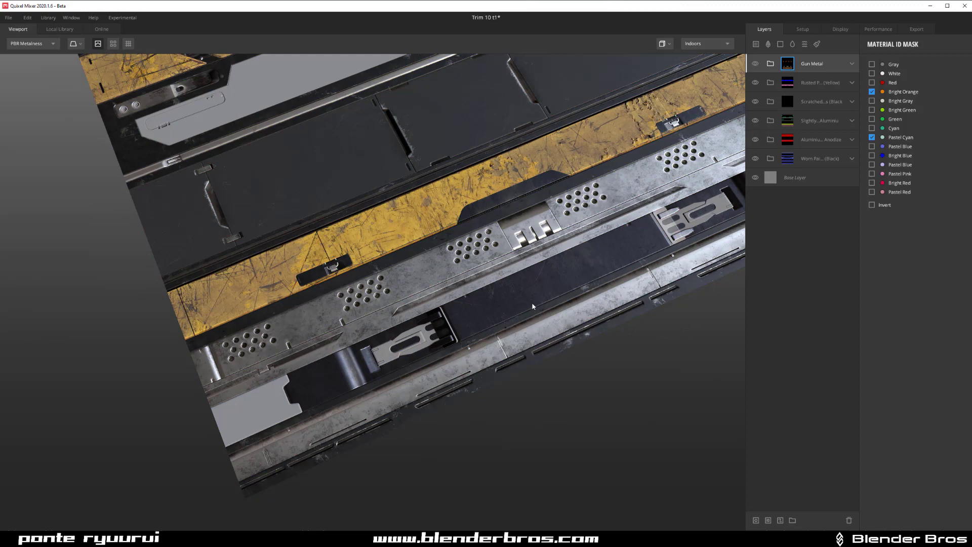
key(ctrl+z)
- Try adding the lavender Pastel Blue ID of the long inset panel and strip ends to the Gun Metal mask
middle_drag(620, 192, 398, 314)
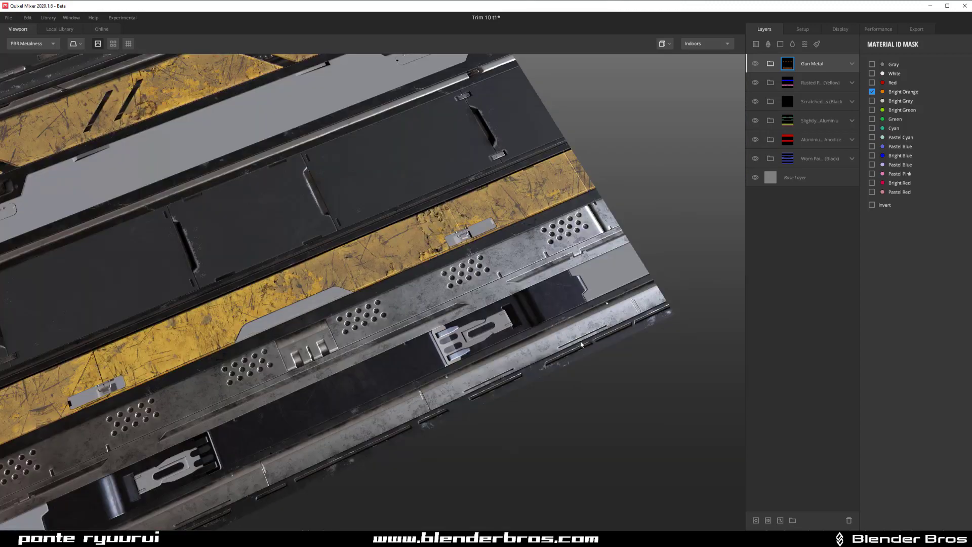
middle_drag(289, 228, 440, 278)
key(c)
click(411, 295)
scroll(479, 381, down, 3)
drag(441, 278, 448, 307)
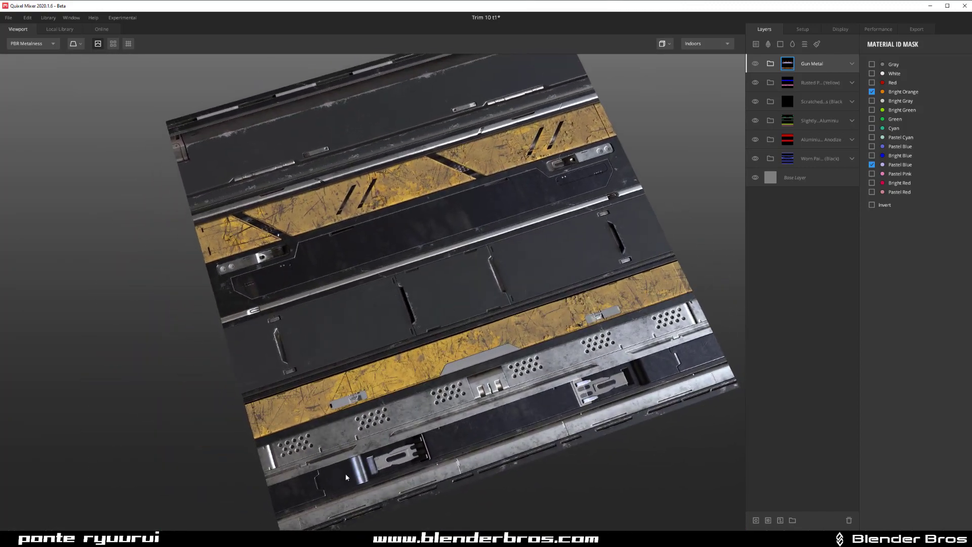
scroll(389, 379, up, 3)
middle_drag(389, 330, 488, 332)
drag(489, 331, 521, 318)
scroll(490, 333, down, 5)
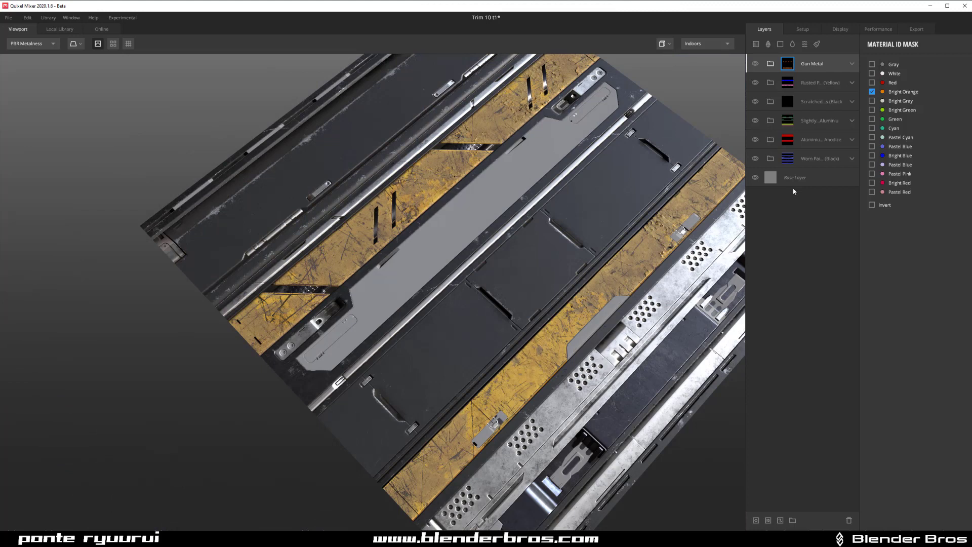
- Add the lavender Pastel Blue ID to the mask of the Aluminium - Hard Anodized layer
click(818, 139)
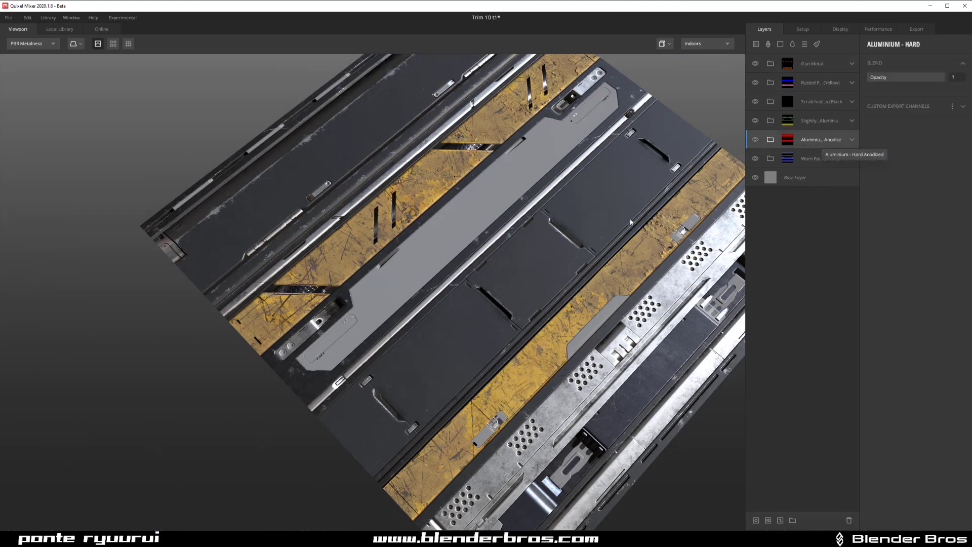
click(769, 521)
click(437, 248)
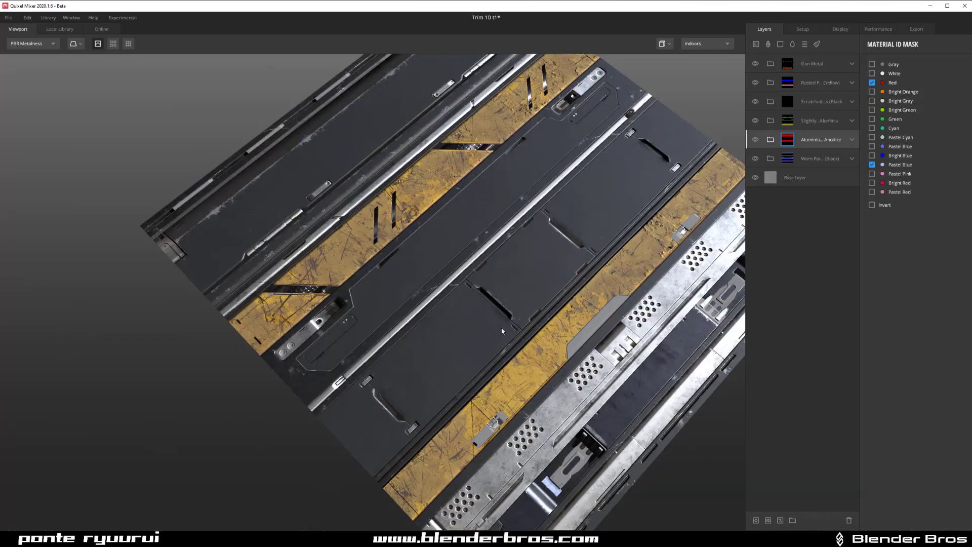
- Add the Pastel Cyan ID of the small plates in the yellow strip to the Aluminium - Hard Anodized mask
alt+drag(560, 370, 516, 389)
scroll(548, 351, up, 4)
middle_drag(628, 436, 473, 282)
middle_drag(466, 169, 450, 288)
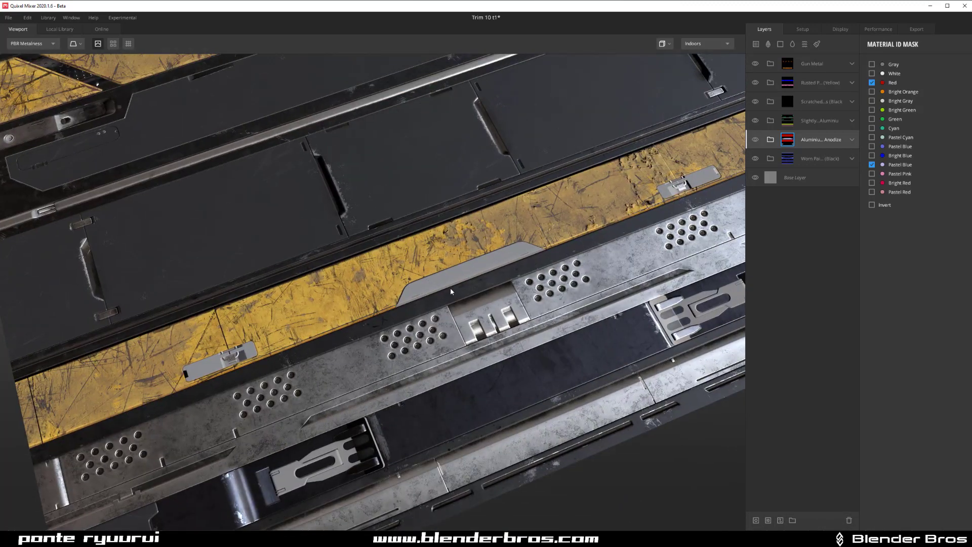
key(c)
click(449, 278)
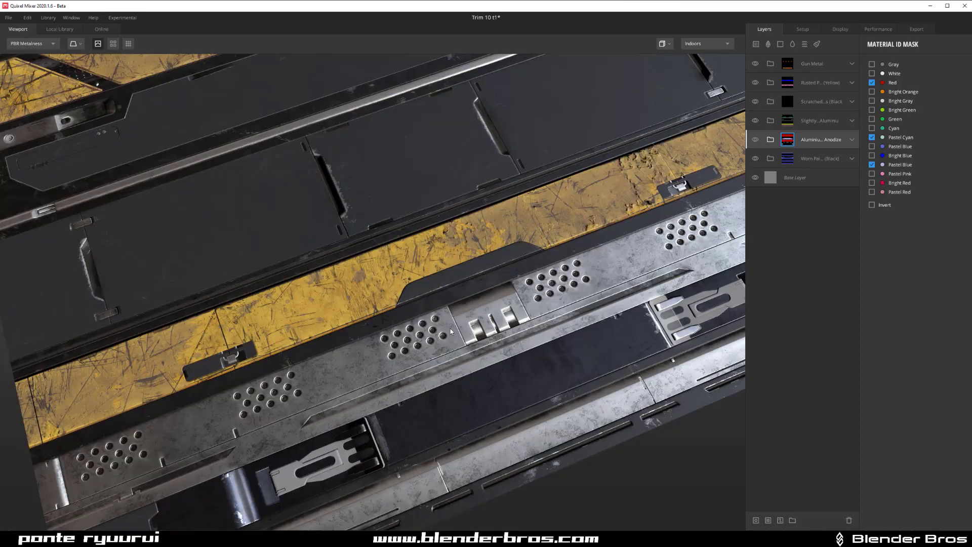
- Remove the Pastel Pink ID from the yellow Rusted Painted Metal mask, leaving only Bright Blue
alt+drag(451, 332, 338, 278)
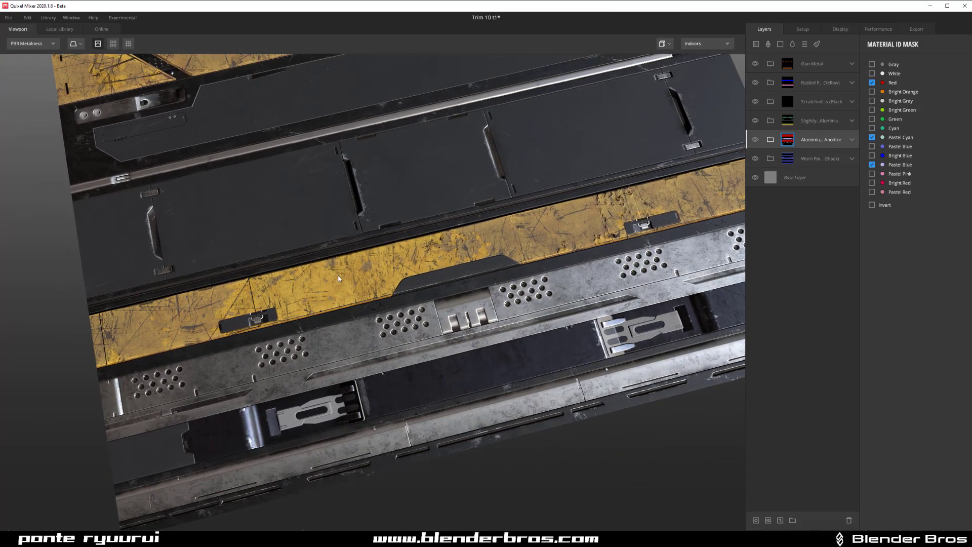
alt+middle_drag(350, 273, 413, 335)
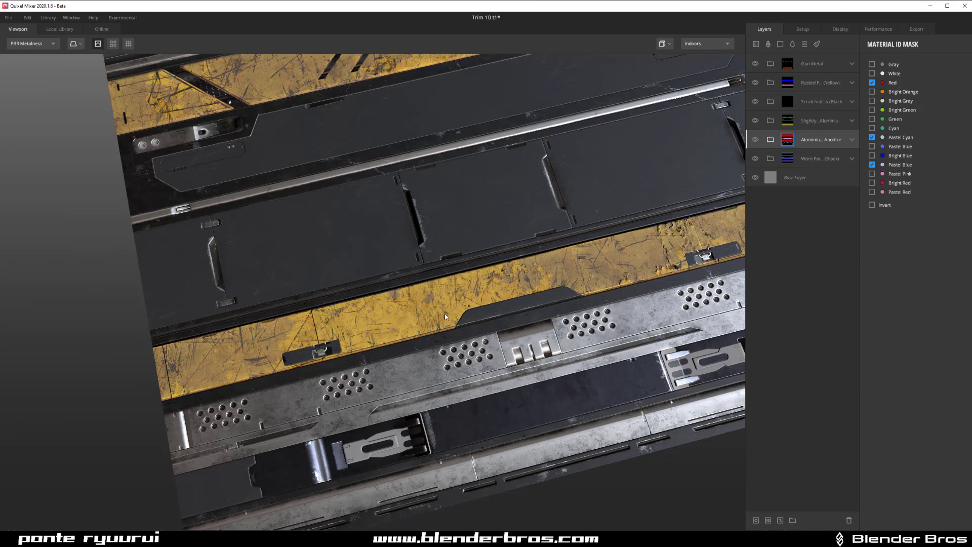
alt+drag(444, 316, 490, 291)
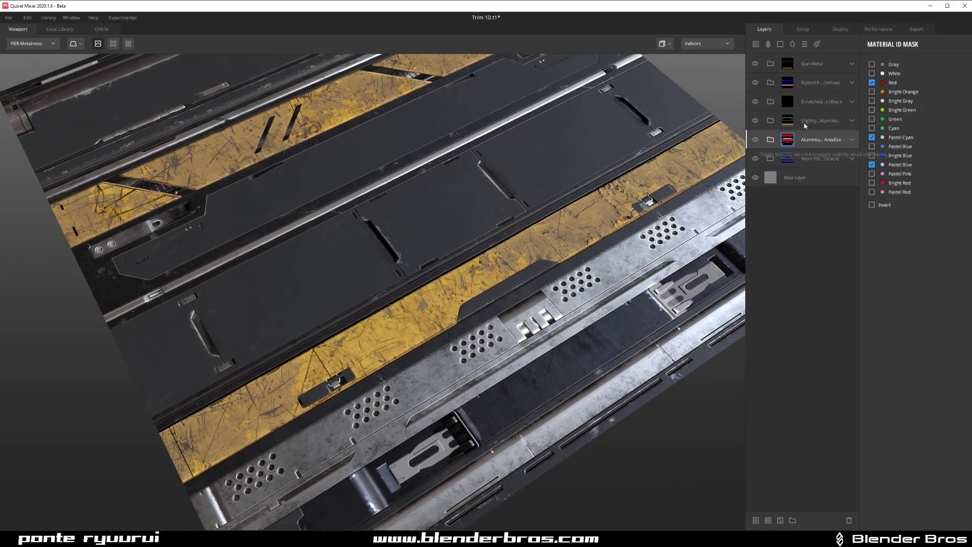
click(823, 85)
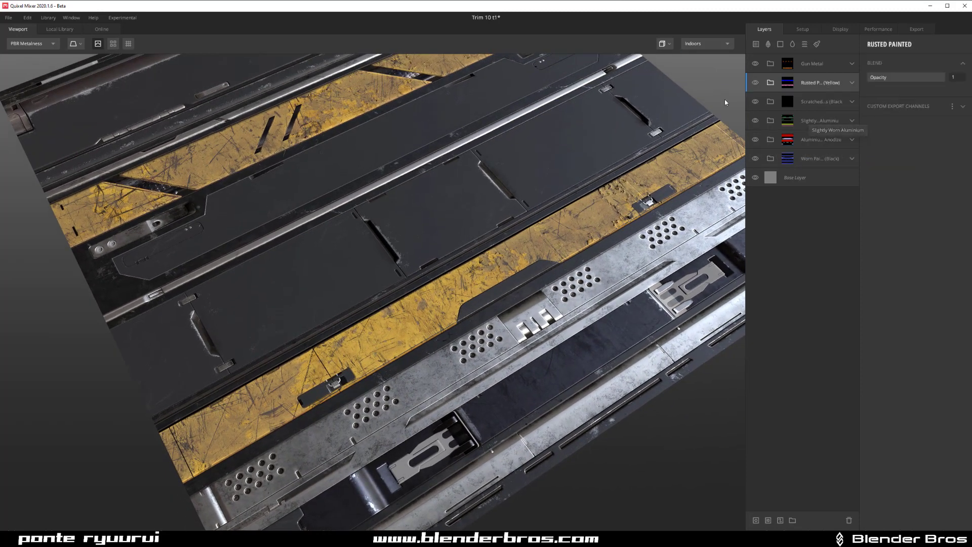
click(828, 105)
click(821, 89)
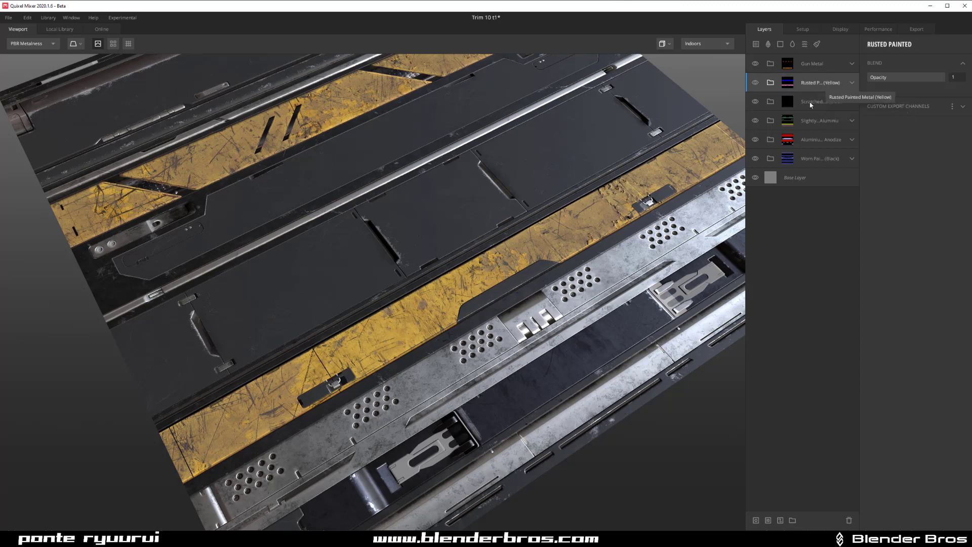
click(768, 519)
click(482, 311)
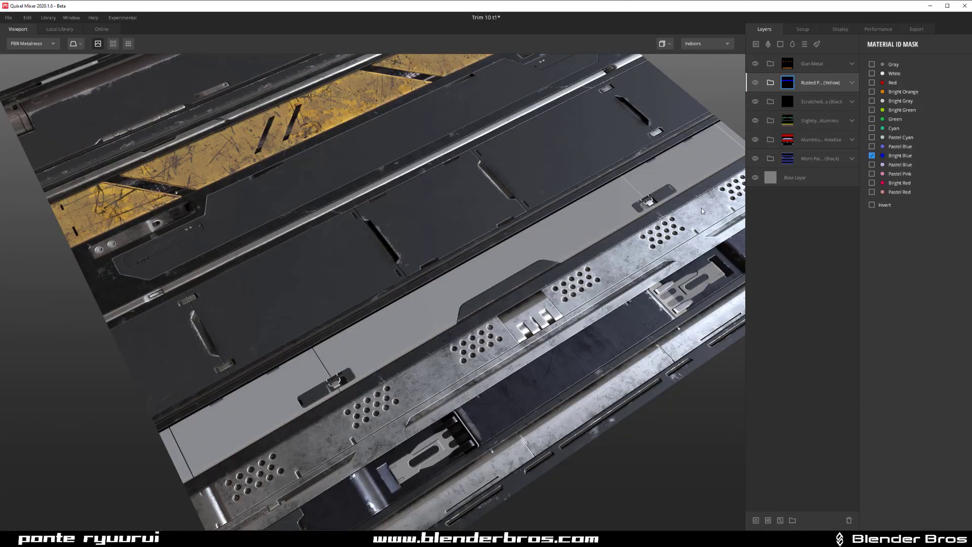
- Add the Pastel Pink ID to the mask of the Slightly Worn Aluminium layer
click(808, 63)
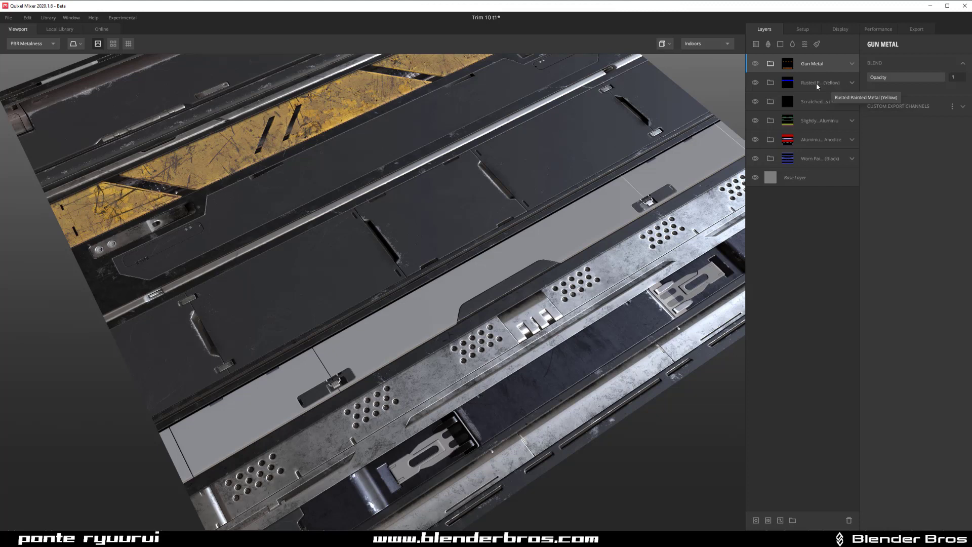
click(819, 101)
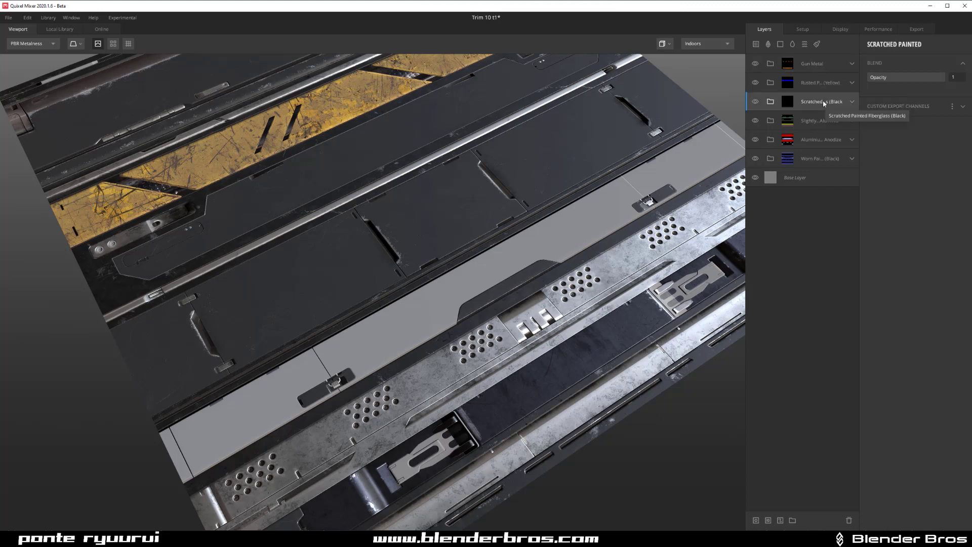
click(831, 121)
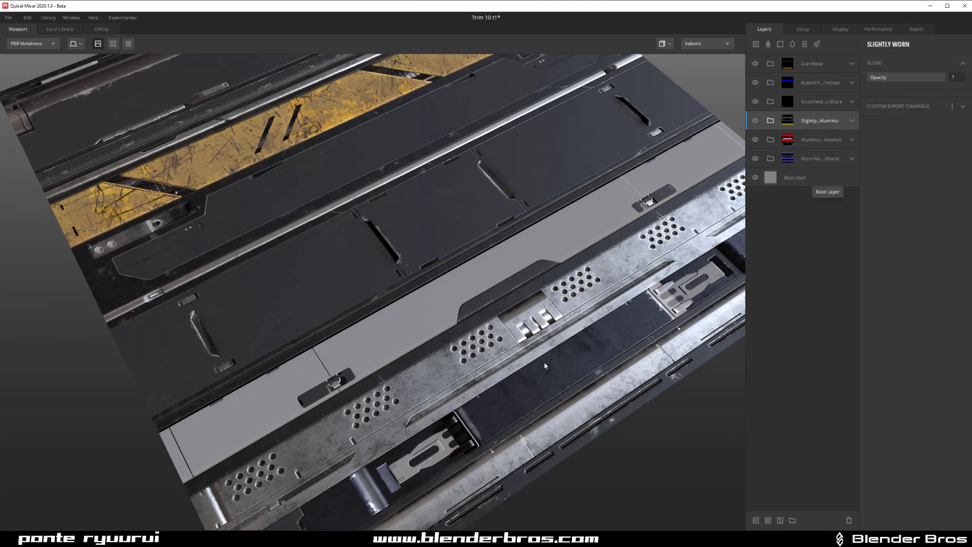
click(768, 519)
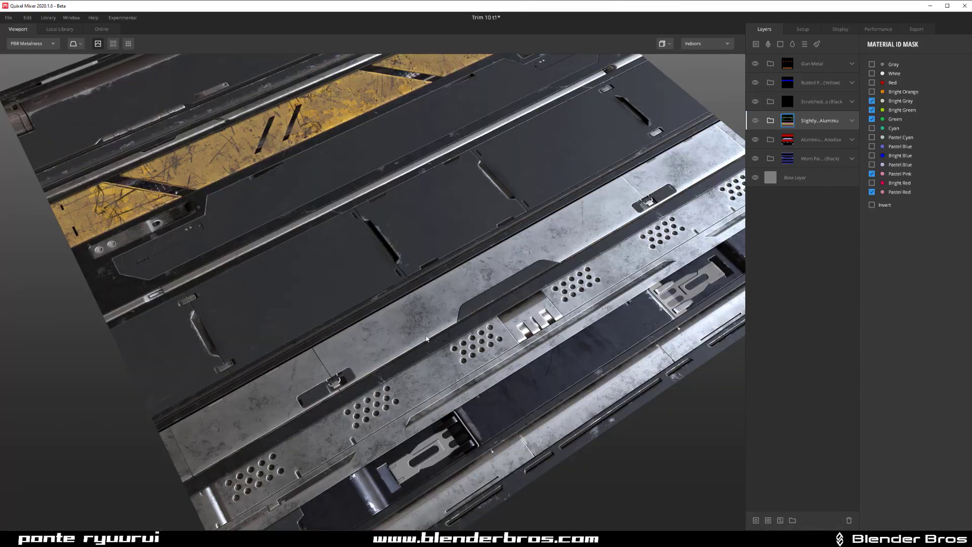
- Inspect the aluminium strip and its small latch detail up close and within the surrounding panels
drag(427, 339, 384, 364)
scroll(380, 354, up, 8)
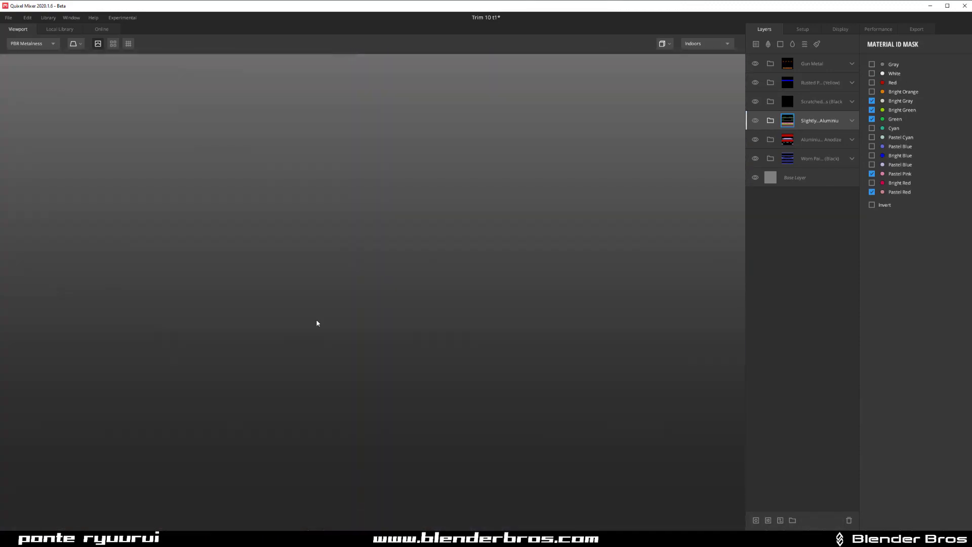
scroll(317, 322, down, 5)
middle_drag(329, 317, 348, 306)
scroll(313, 329, up, 5)
scroll(286, 348, down, 5)
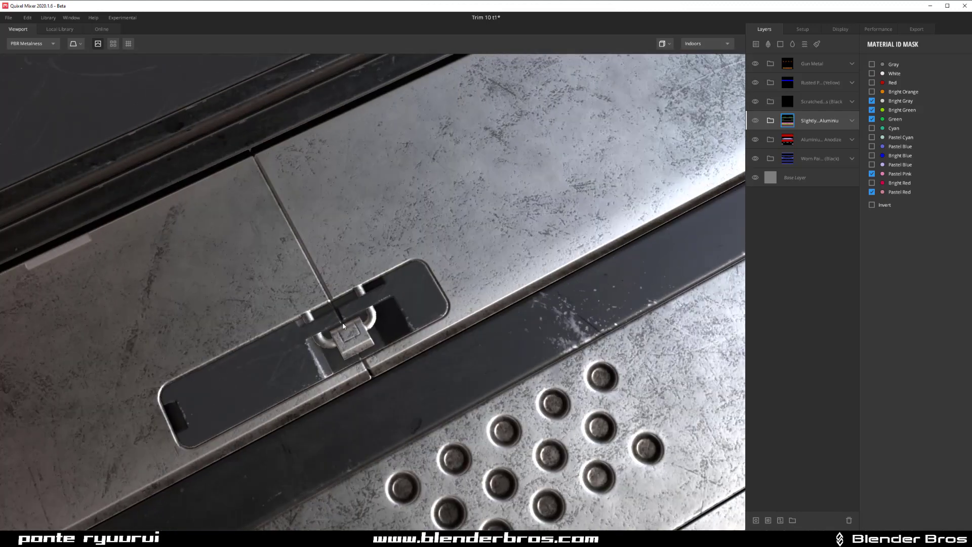
scroll(353, 346, up, 3)
scroll(320, 407, down, 5)
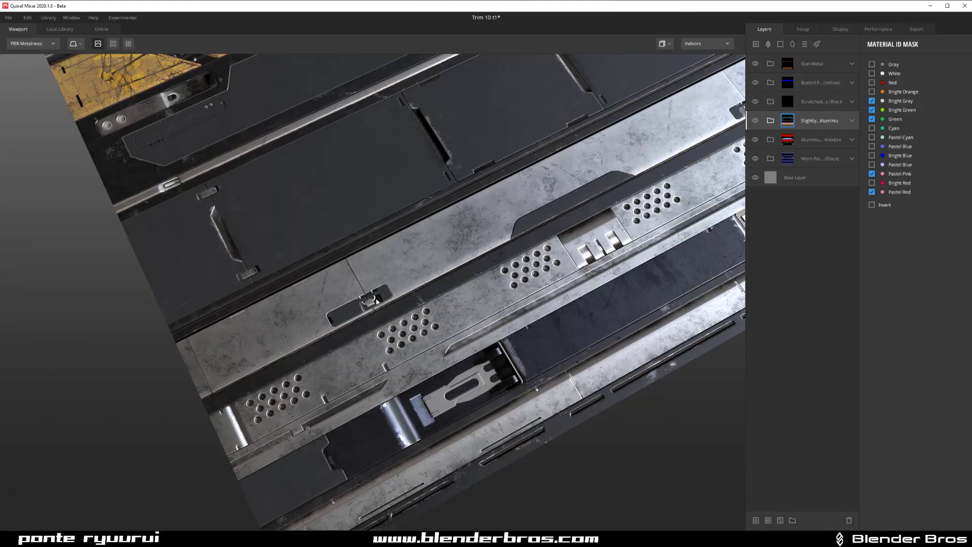
- Add the Bright Red ID of the clip parts in the Gun Metal strip to the Slightly Worn Aluminium mask
middle_drag(376, 297, 250, 217)
scroll(251, 223, up, 4)
key(c)
click(243, 279)
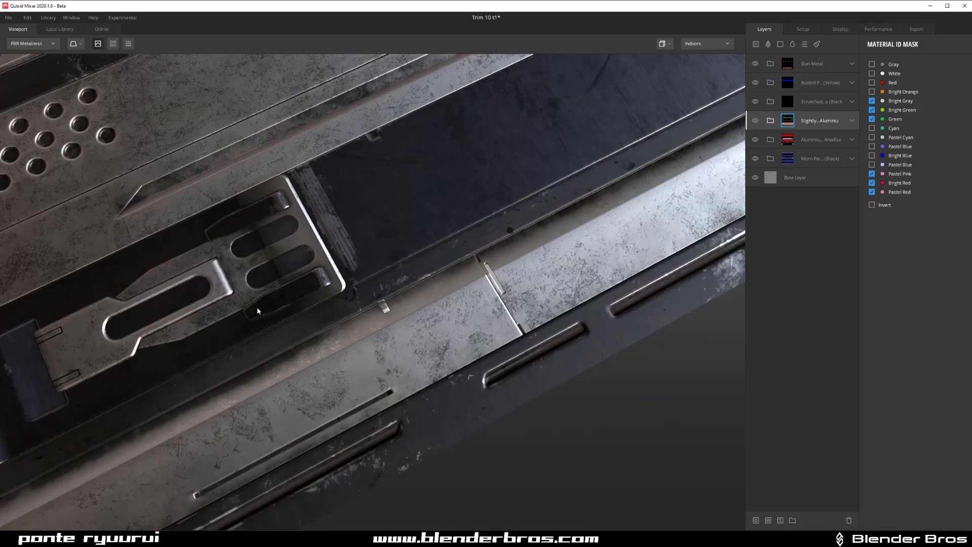
- Add the Cyan ID of the slim slots along the sheet's outer edge strip to the Slightly Worn Aluminium mask
scroll(257, 311, down, 6)
middle_drag(340, 265, 399, 353)
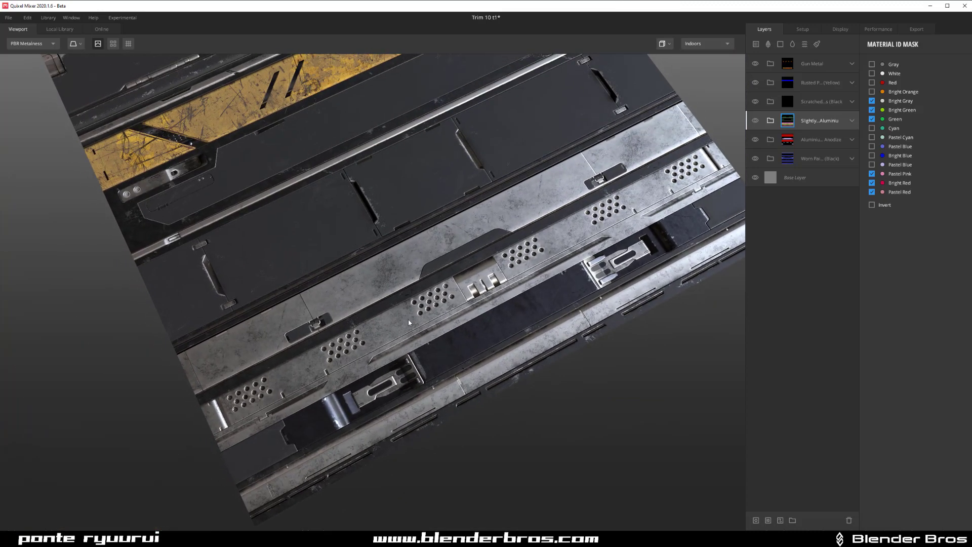
mouse_move(408, 319)
mouse_down()
mouse_move(408, 303)
mouse_move(399, 332)
mouse_move(415, 312)
mouse_move(391, 312)
mouse_up()
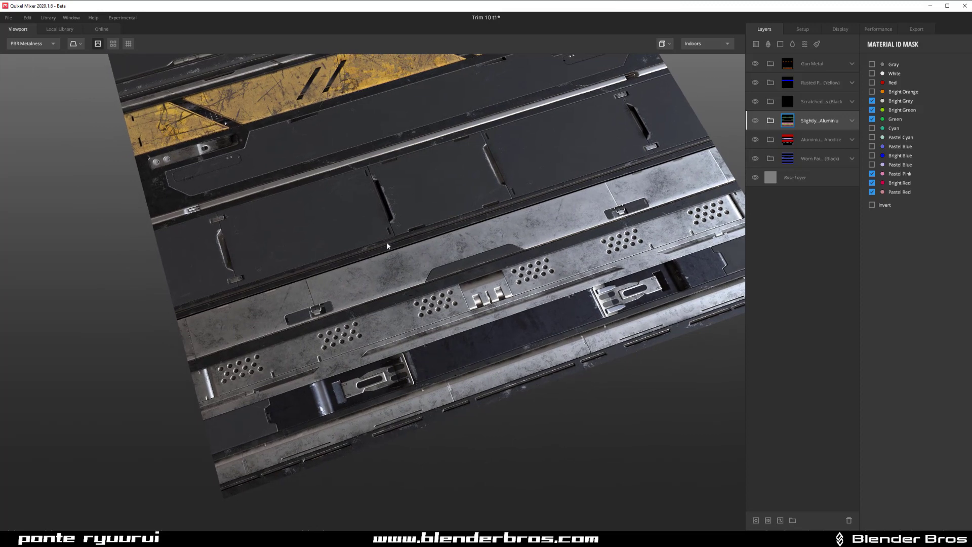
middle_drag(388, 246, 432, 436)
scroll(361, 323, up, 5)
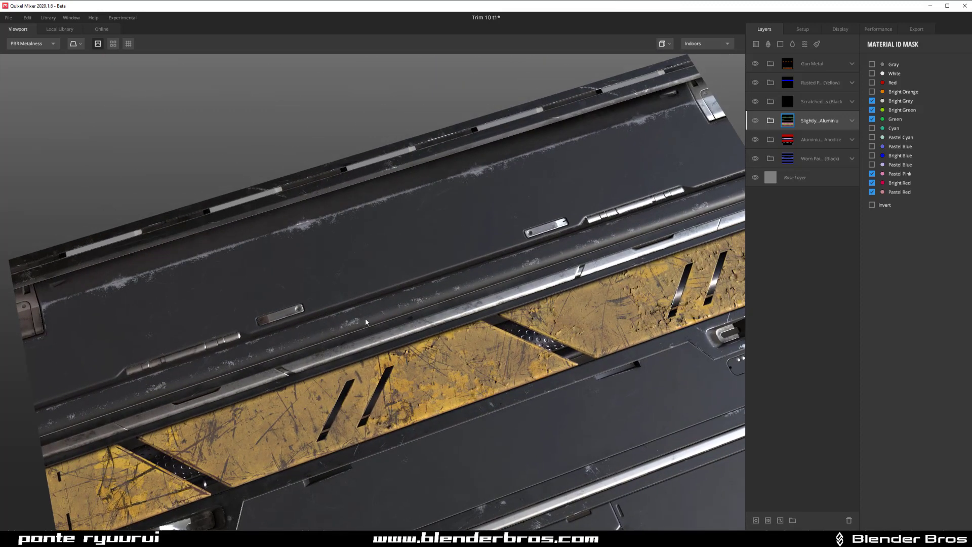
scroll(366, 318, down, 6)
scroll(317, 310, up, 8)
scroll(316, 310, up, 3)
key(c)
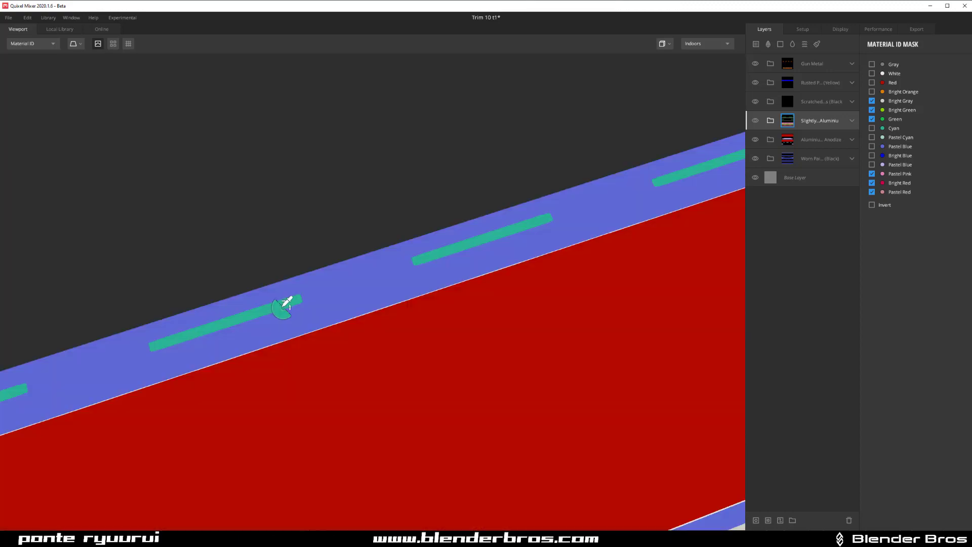
click(276, 307)
- Inspect the whole trim sheet, including from the opposite side, to find details that need another material
scroll(375, 357, down, 8)
middle_drag(506, 395, 432, 244)
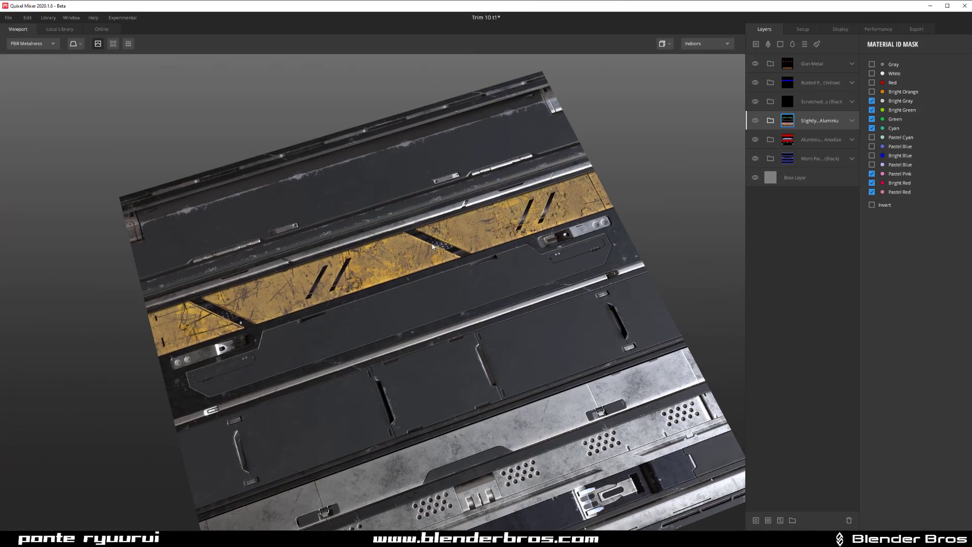
middle_drag(466, 380, 432, 258)
scroll(432, 259, down, 4)
drag(420, 282, 707, 271)
scroll(707, 271, up, 3)
middle_drag(448, 402, 435, 271)
scroll(435, 271, up, 4)
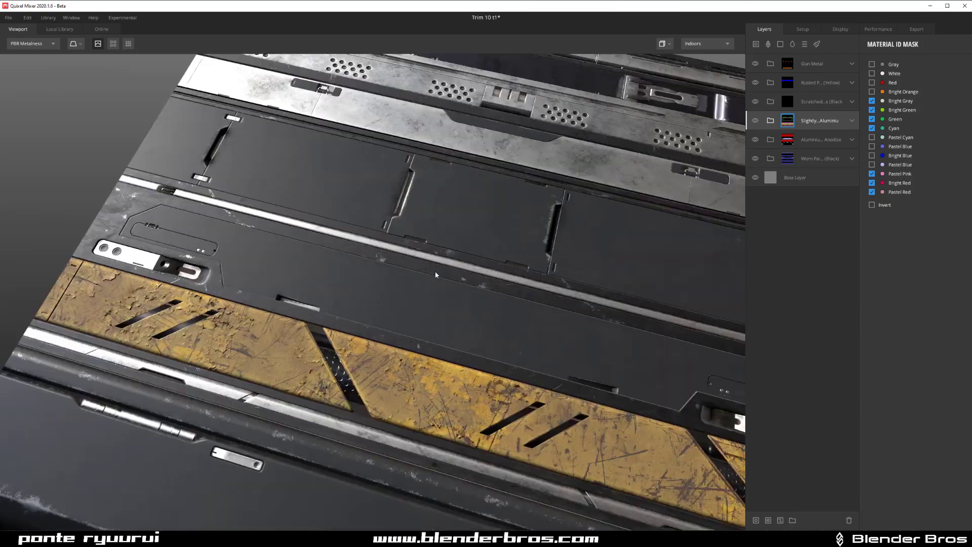
- Add the Gray ID of the round bolts on the latch plate beside the yellow strip to the Gun Metal mask
middle_drag(164, 284, 380, 350)
scroll(380, 349, up, 5)
middle_drag(317, 361, 426, 321)
scroll(426, 320, down, 2)
right_drag(426, 320, 367, 338)
key(c)
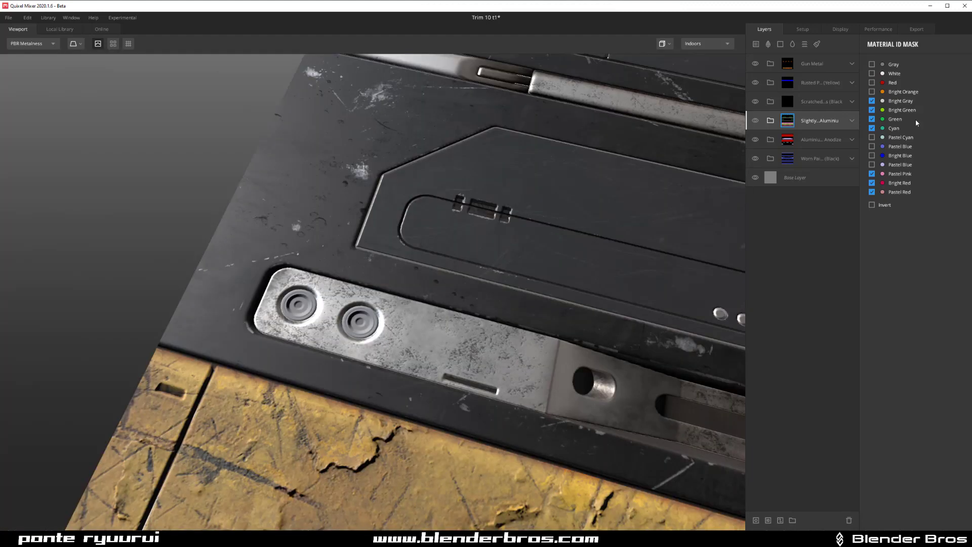
click(821, 101)
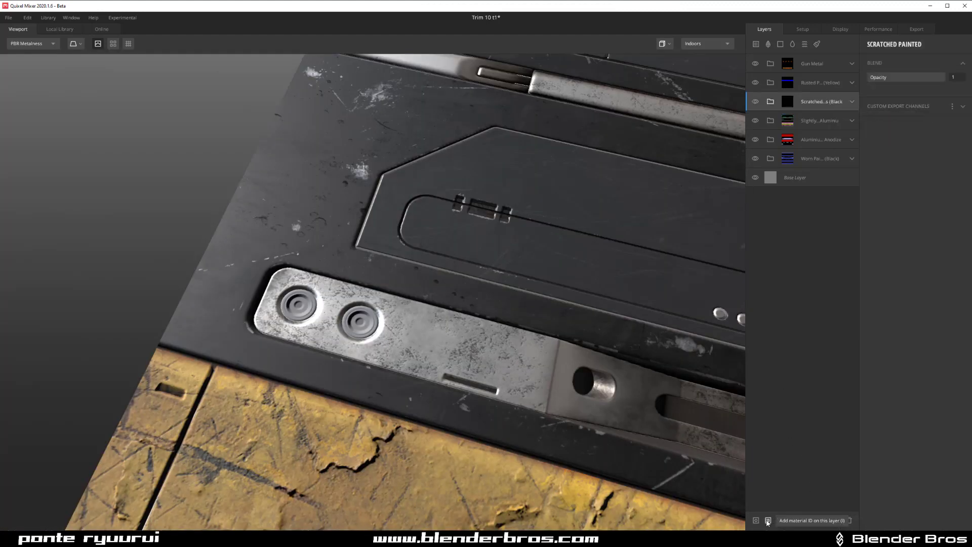
click(813, 64)
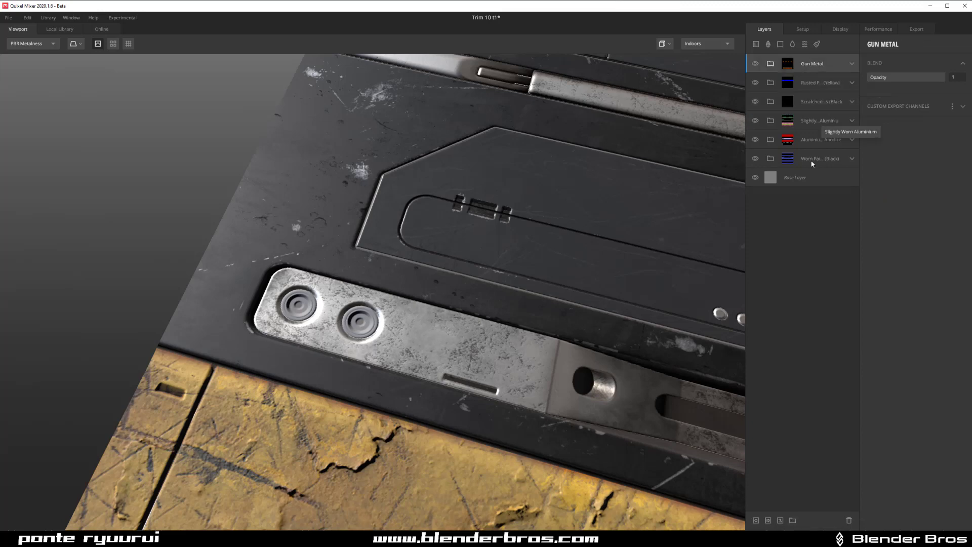
click(780, 520)
key(c)
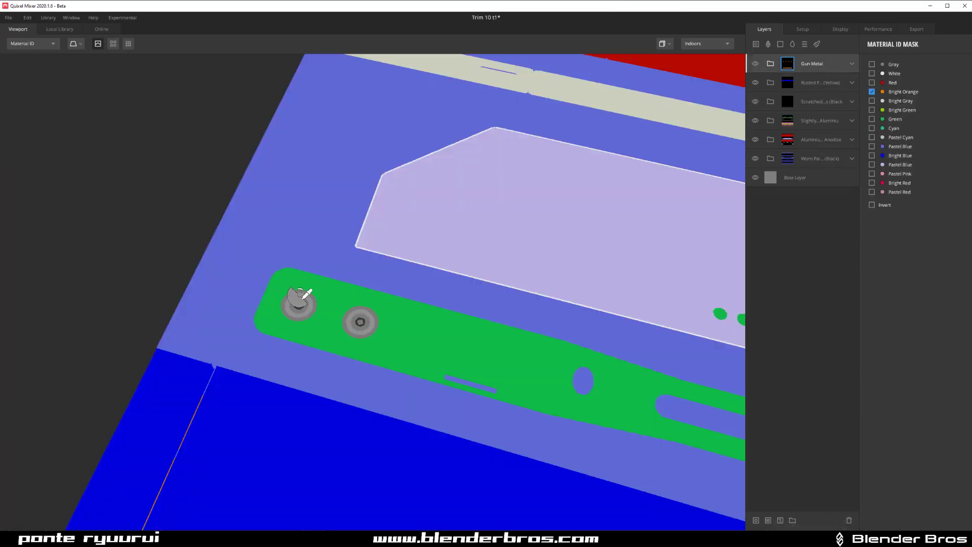
click(298, 302)
- Try adding the Green ID of the two small dots on the inset panel to the Gun Metal mask
scroll(383, 303, down, 5)
alt+drag(497, 237, 302, 317)
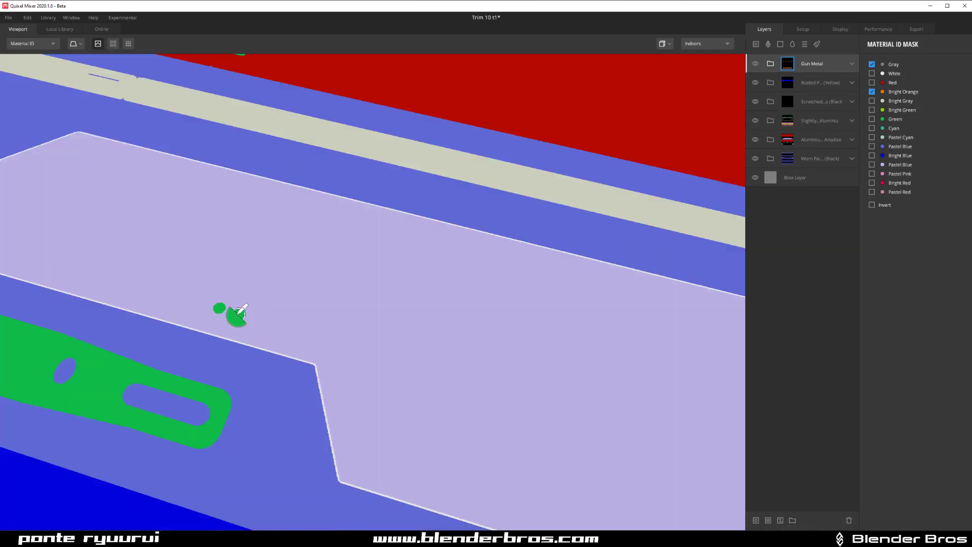
click(238, 314)
scroll(394, 317, down, 5)
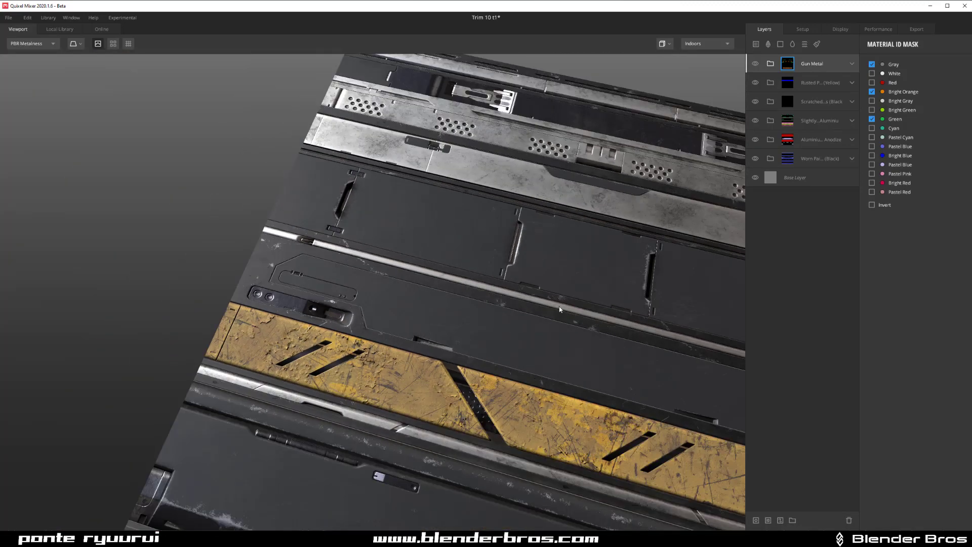
- Inspect how gun metal looks on the latch plates, inset handles and corner brackets around the dark panels and yellow strip
alt+drag(559, 308, 297, 344)
scroll(298, 343, up, 4)
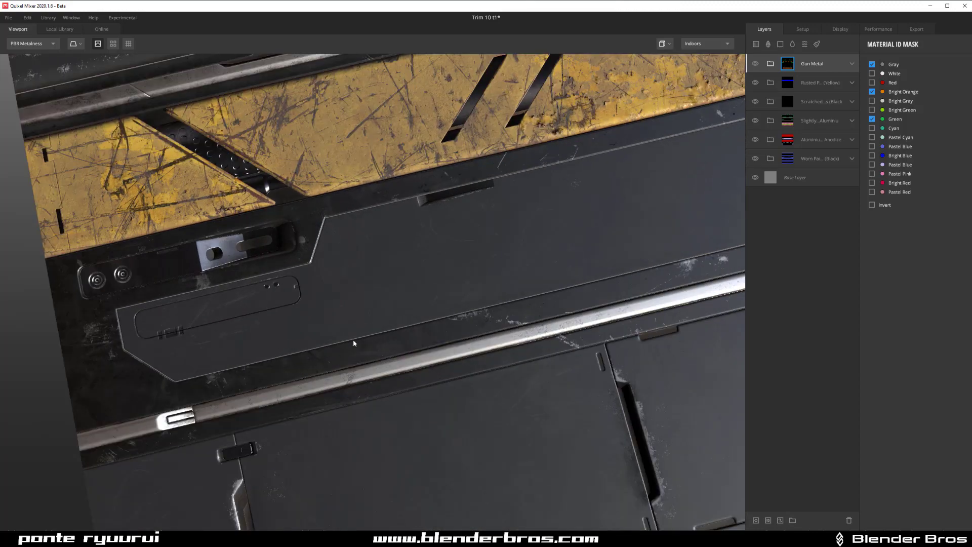
middle_drag(429, 200, 526, 479)
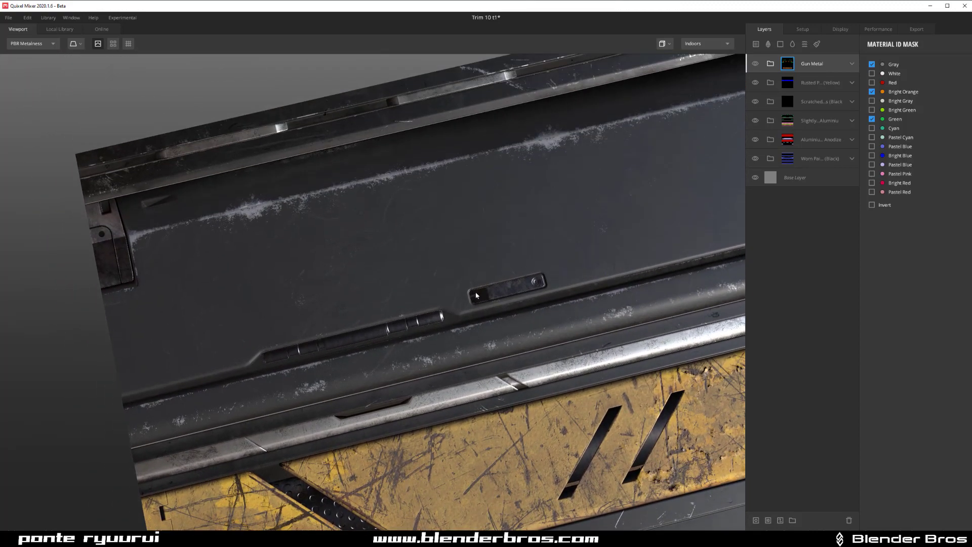
middle_drag(476, 289, 329, 238)
scroll(330, 238, up, 2)
scroll(451, 294, down, 5)
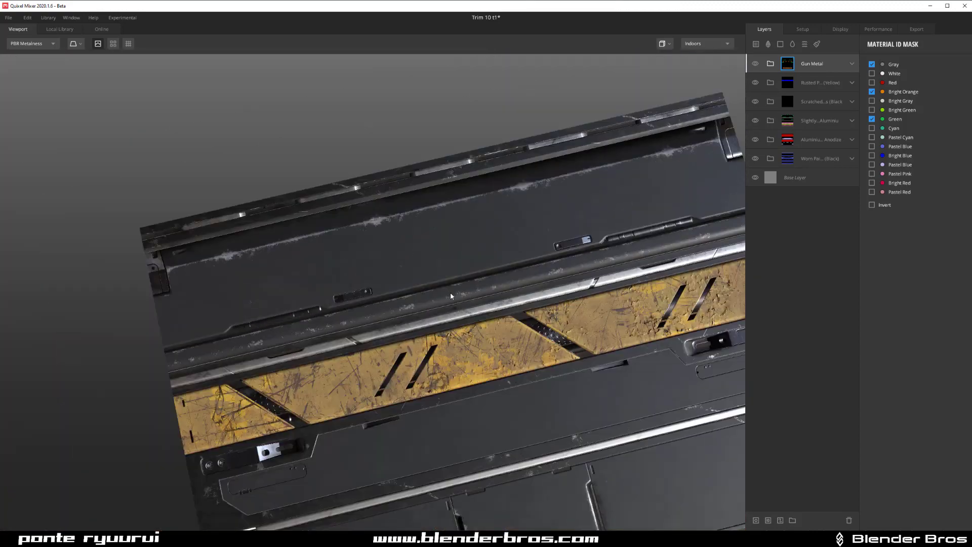
middle_drag(474, 321, 309, 375)
scroll(490, 272, up, 1)
middle_drag(490, 271, 391, 329)
scroll(391, 329, up, 5)
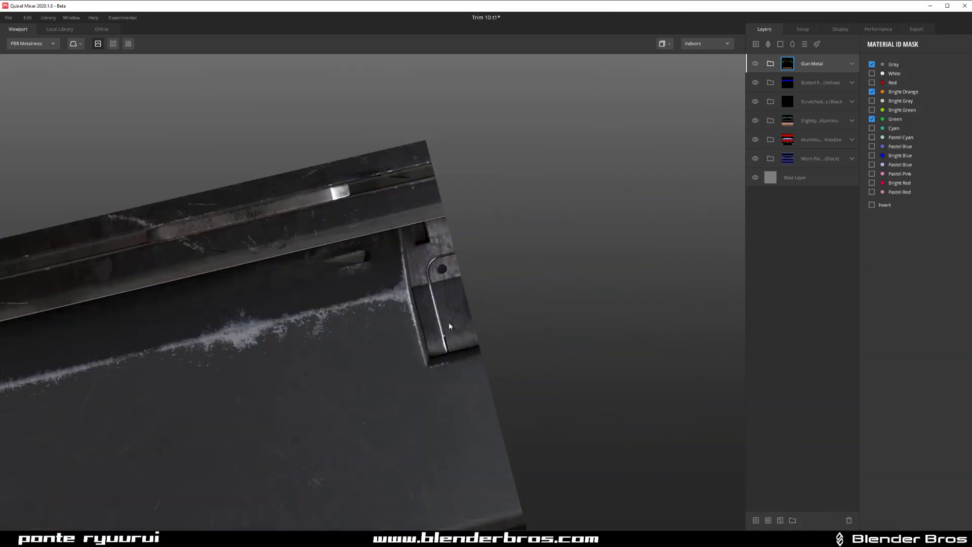
drag(459, 359, 449, 307)
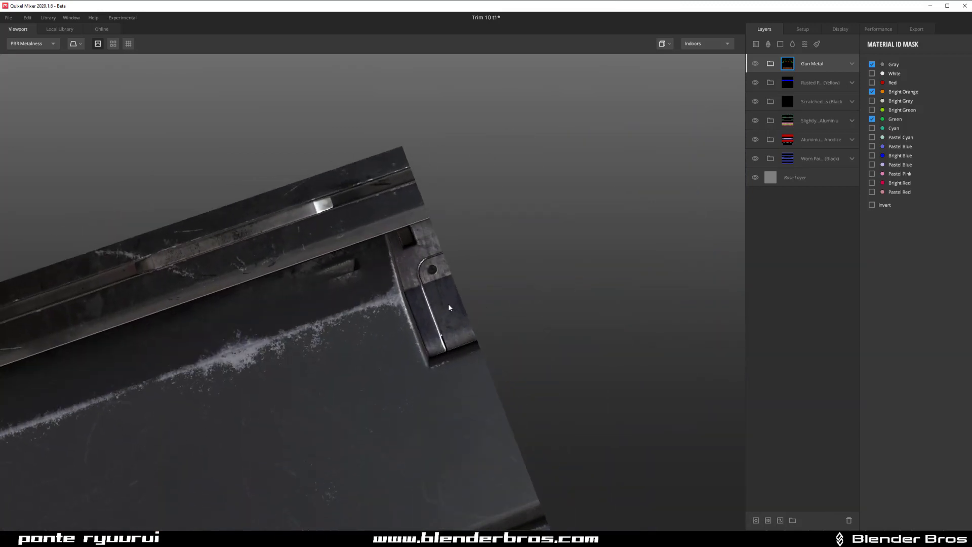
scroll(447, 329, down, 2)
scroll(447, 335, down, 5)
middle_drag(332, 394, 613, 292)
scroll(275, 332, up, 3)
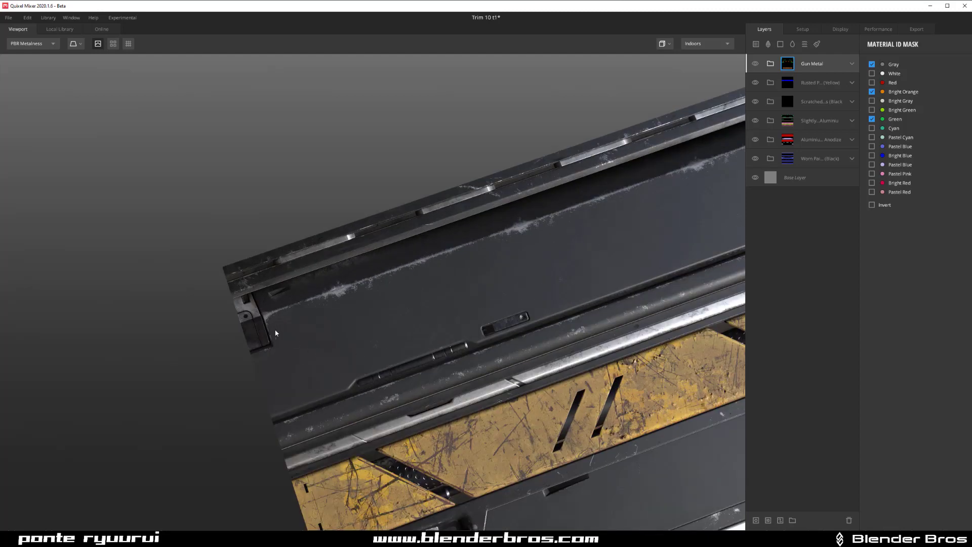
alt+right_drag(255, 322, 428, 297)
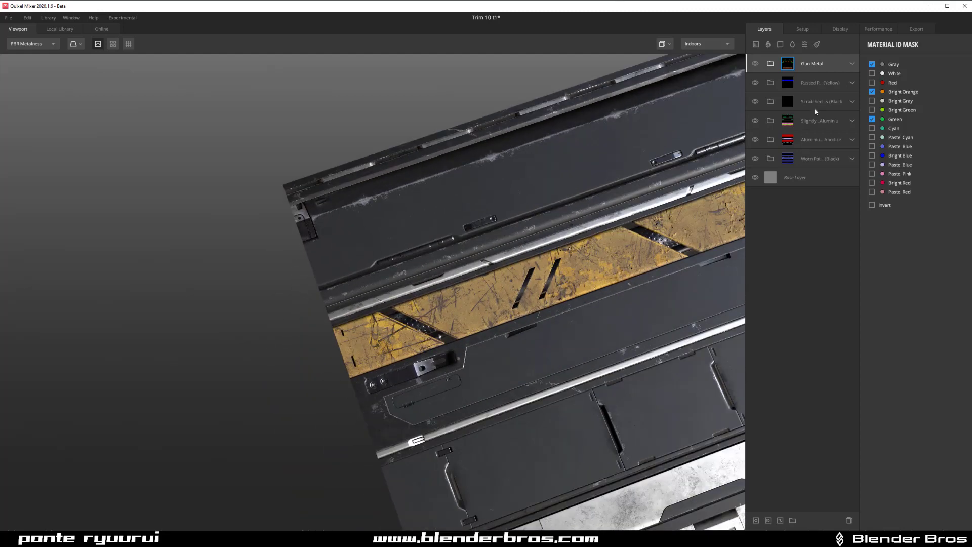
- Toggle the Gun Metal layer's visibility to compare the small parts with and without it, leaving the layer visible
click(793, 65)
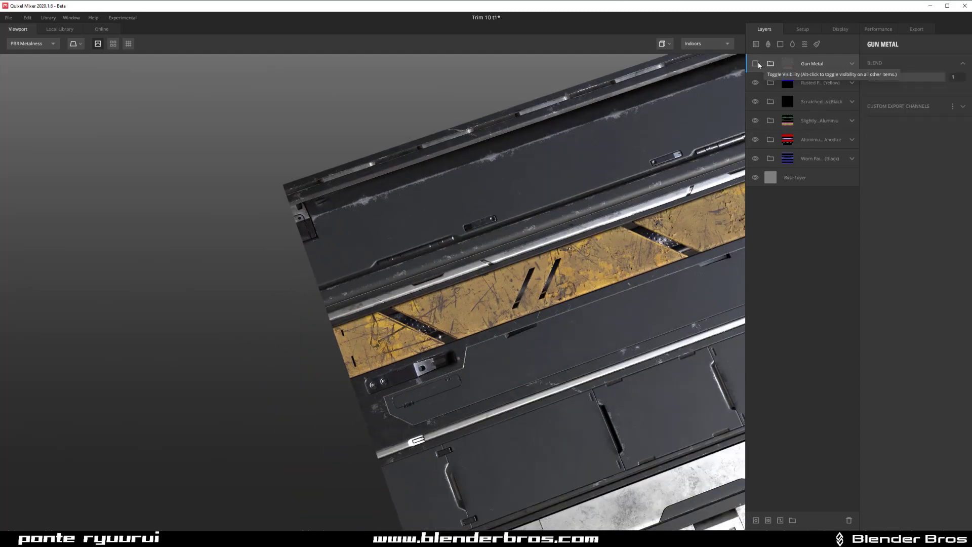
click(755, 64)
click(755, 64)
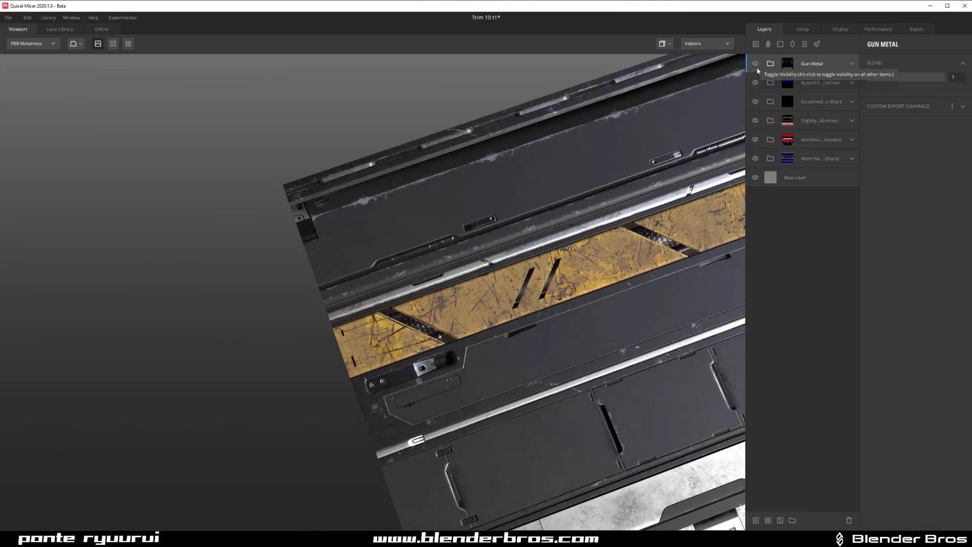
click(756, 68)
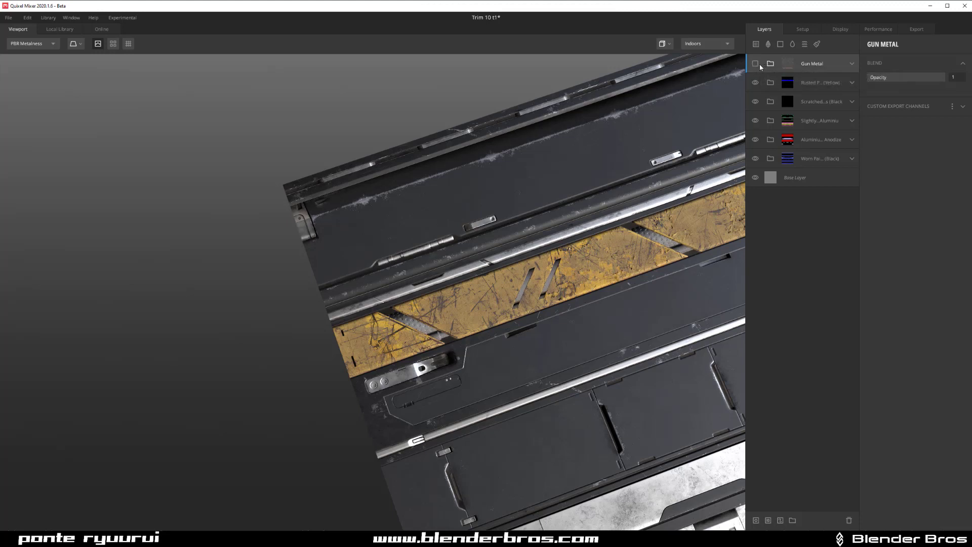
click(756, 66)
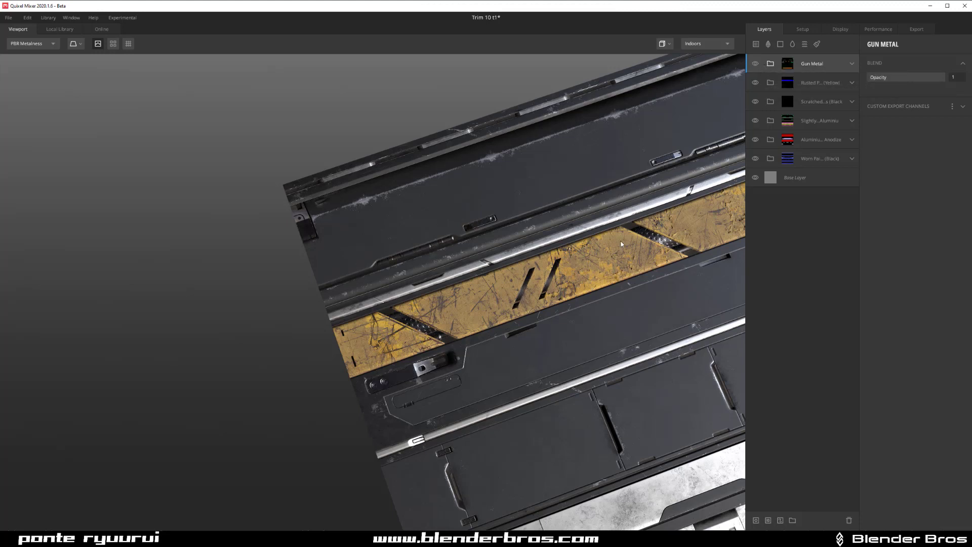
- Remove the Green ID from the Gun Metal mask
click(768, 520)
key(c)
click(300, 220)
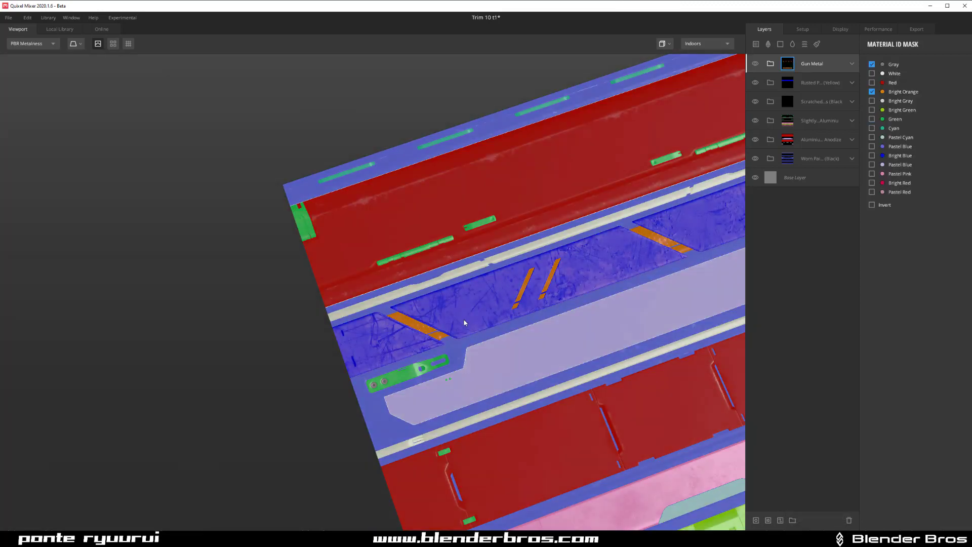
- Add the Pastel Blue ID of the flat inset panels to the Gun Metal mask
middle_drag(667, 193, 445, 167)
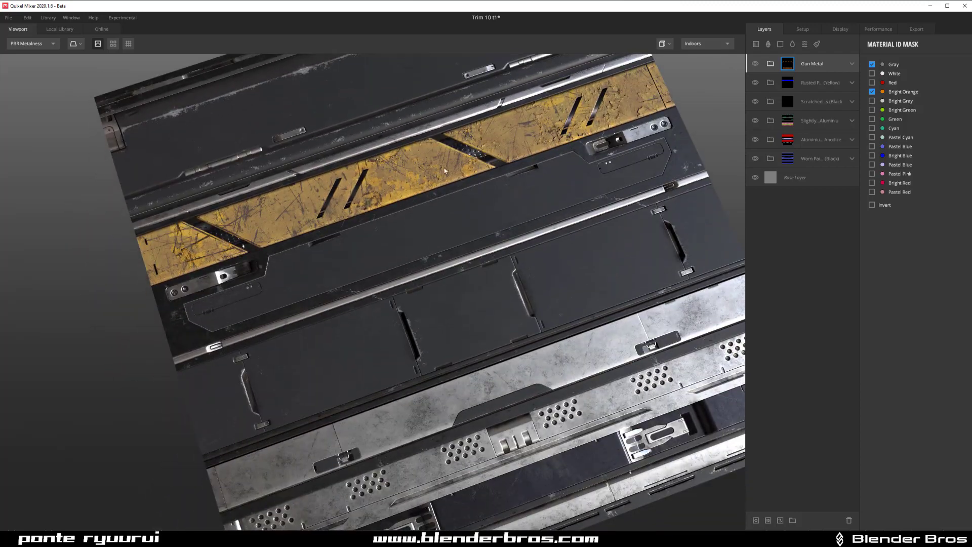
middle_drag(388, 295, 389, 174)
scroll(387, 265, up, 5)
middle_drag(398, 254, 385, 153)
middle_drag(452, 247, 506, 292)
scroll(507, 292, down, 8)
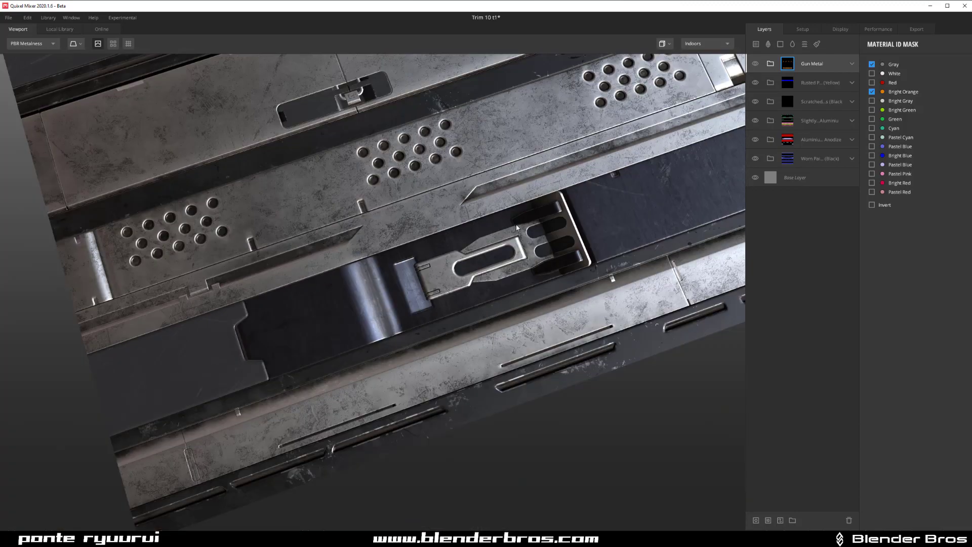
key(c)
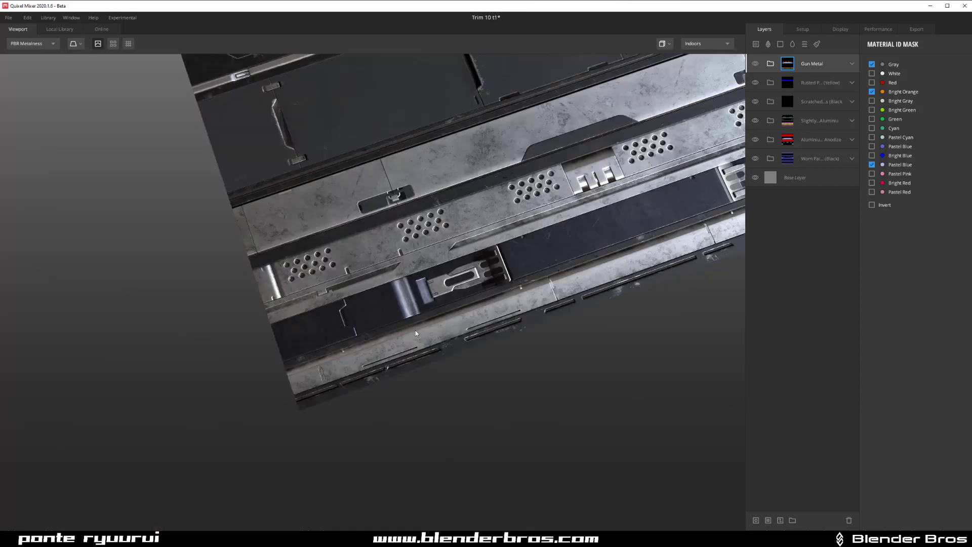
- Examine the gun metal inset panels against the neighbouring strips, both up close and across the whole sheet
scroll(415, 330, down, 4)
middle_drag(529, 218, 408, 292)
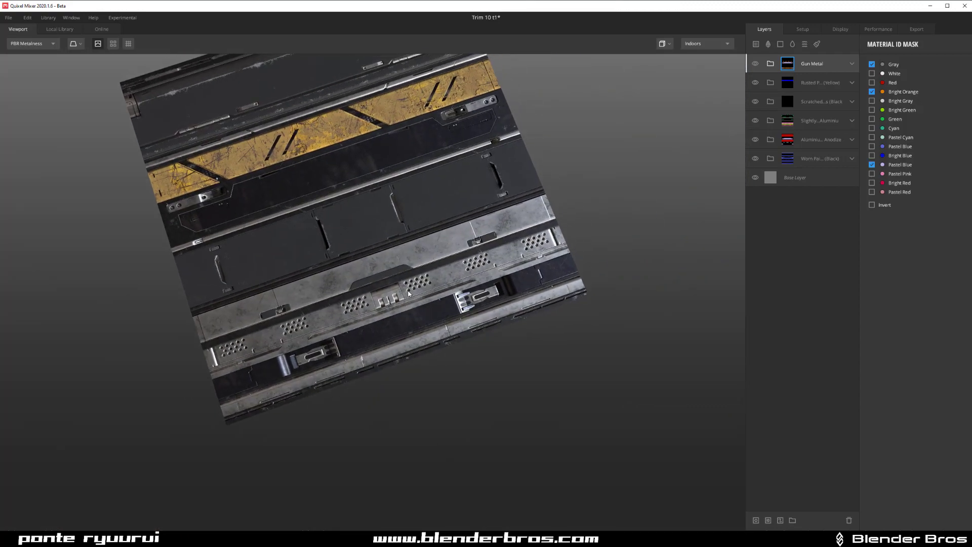
drag(408, 293, 467, 353)
scroll(468, 365, up, 5)
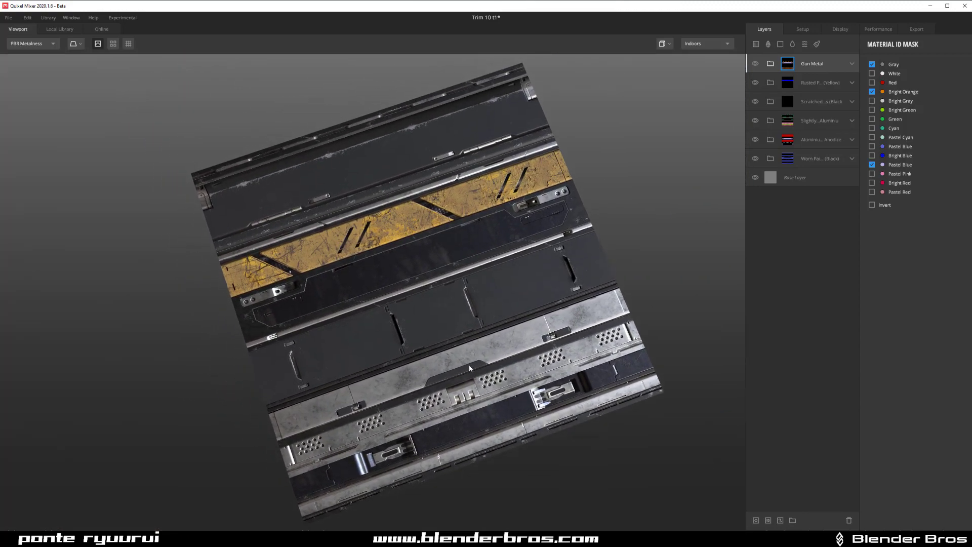
scroll(496, 374, up, 8)
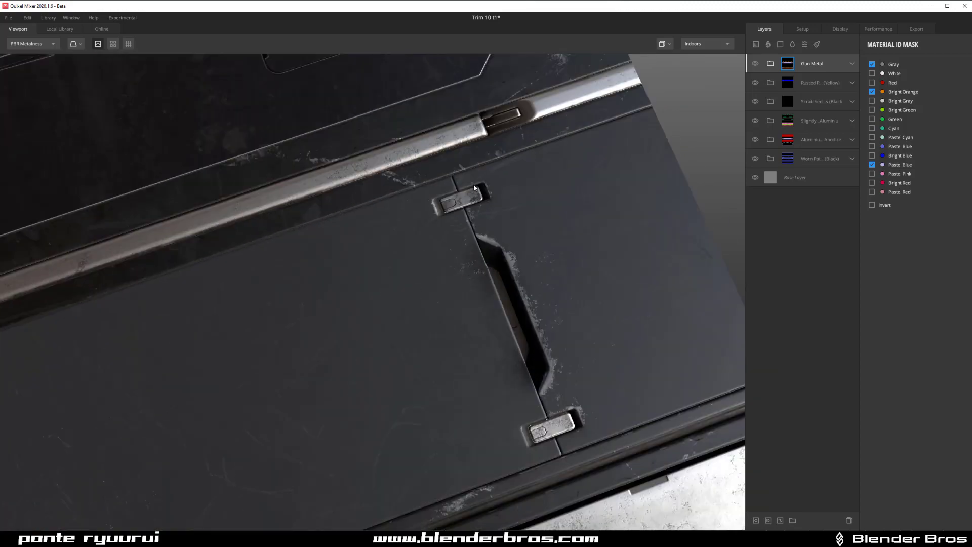
scroll(474, 188, down, 5)
middle_drag(323, 228, 579, 324)
drag(433, 326, 434, 332)
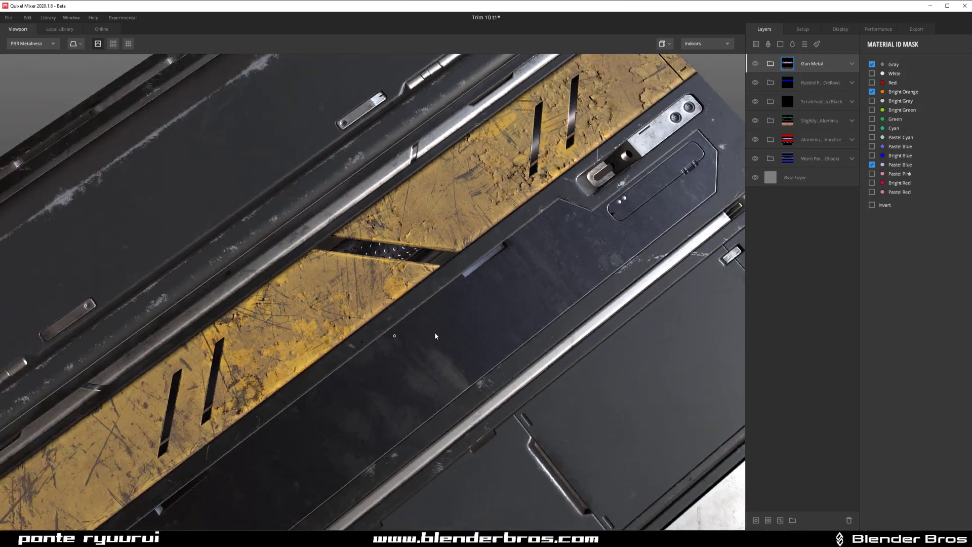
scroll(430, 327, down, 6)
drag(405, 380, 391, 306)
scroll(440, 248, up, 2)
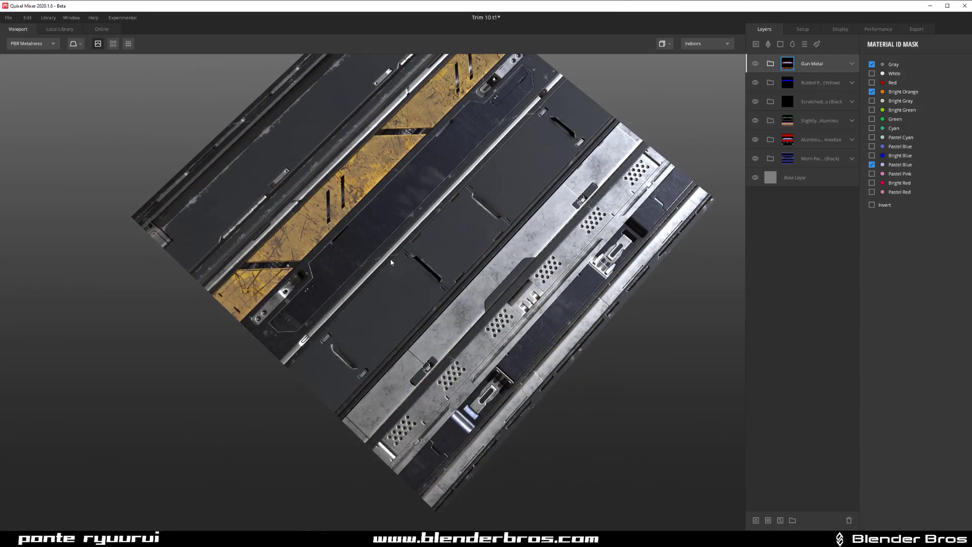
middle_drag(390, 214, 389, 177)
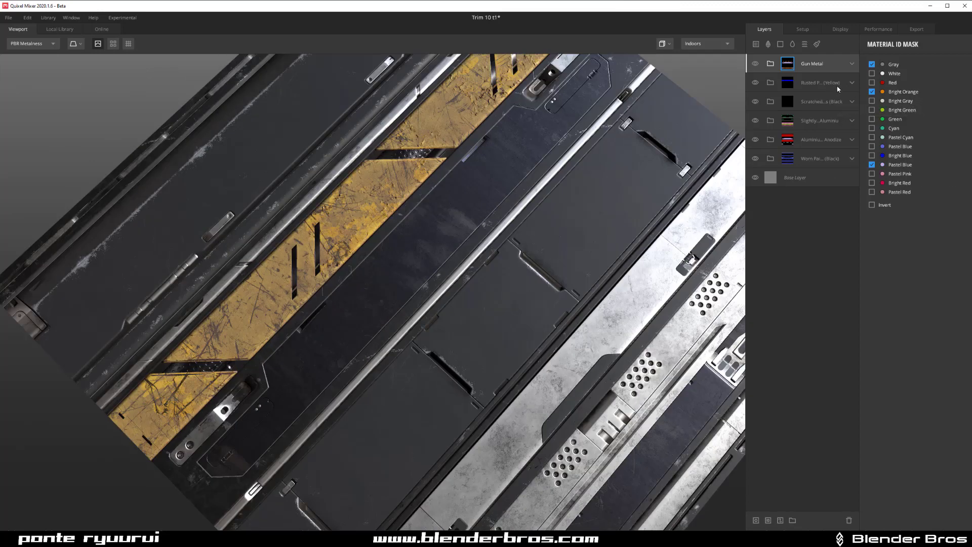
- Hide the yellow Rusted Painted Metal layer
click(810, 82)
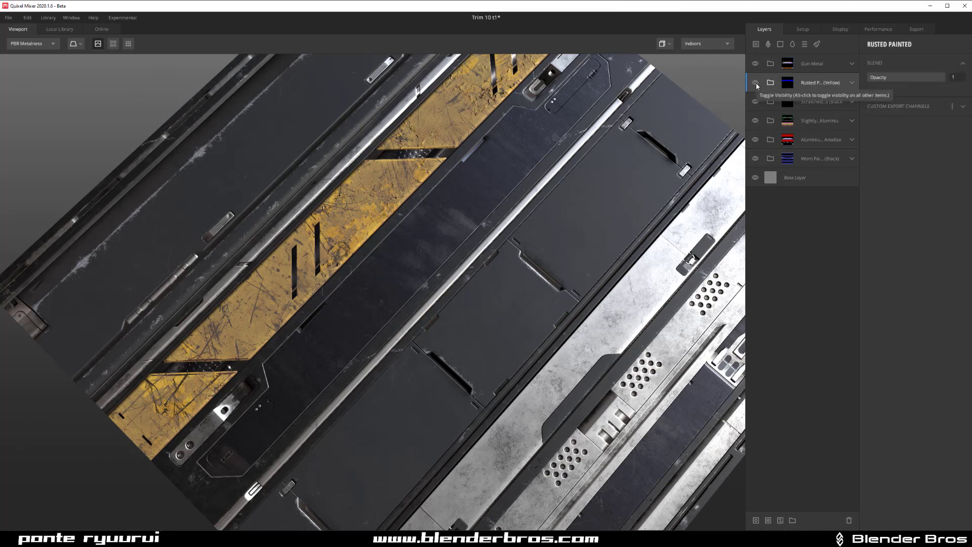
click(755, 83)
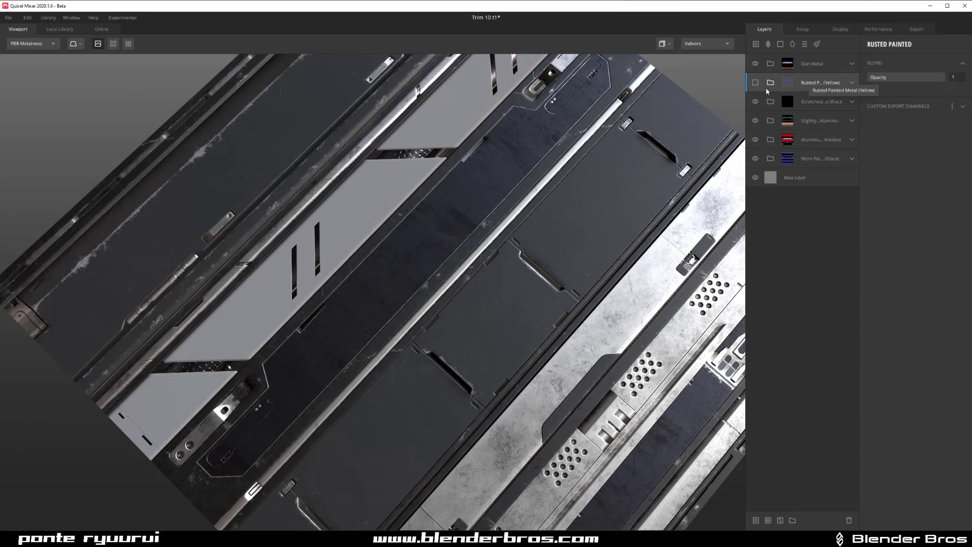
- Show the yellow Rusted Painted Metal layer again and remove the Bright Blue ID from its mask
click(755, 83)
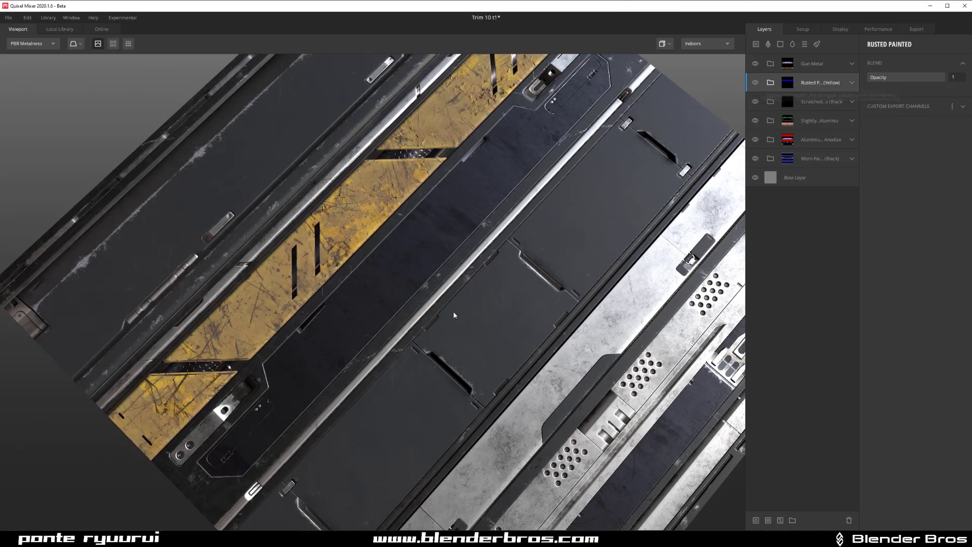
drag(454, 314, 378, 237)
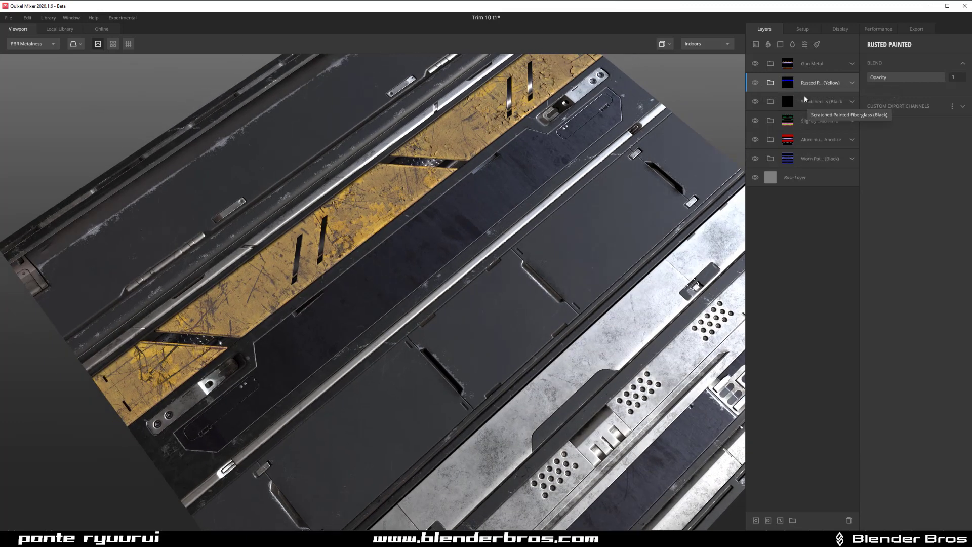
click(768, 519)
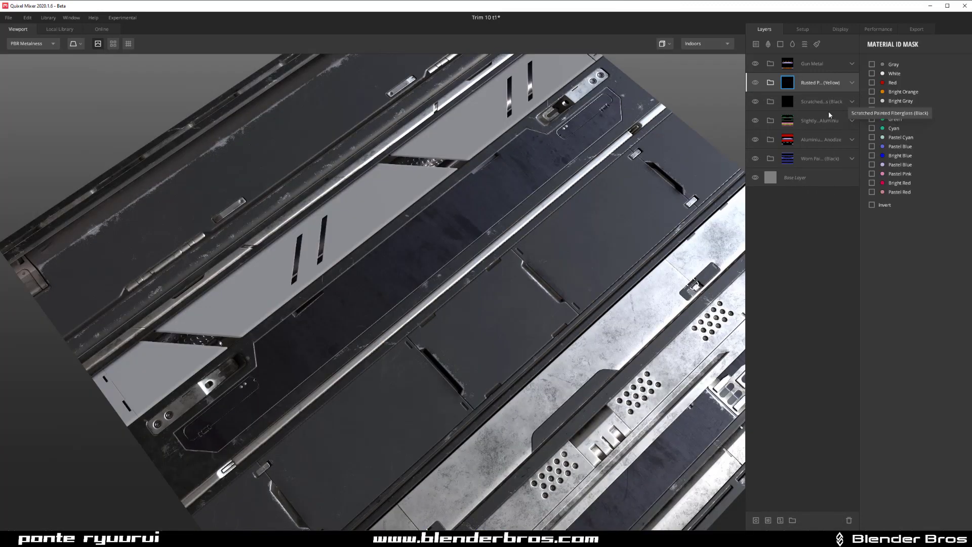
- Add the Bright Blue ID of the slotted diagonal panels to the Slightly Worn aluminium layer's mask
click(828, 121)
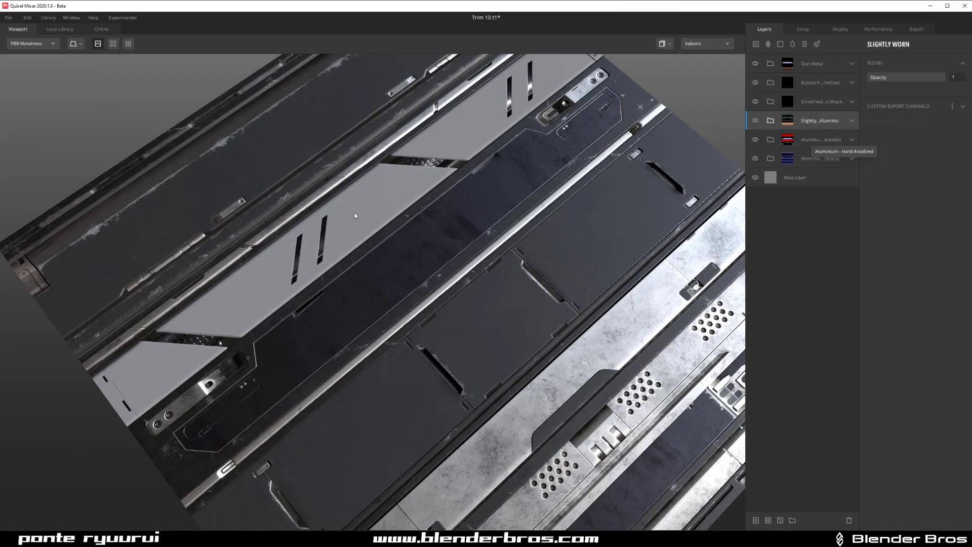
click(767, 519)
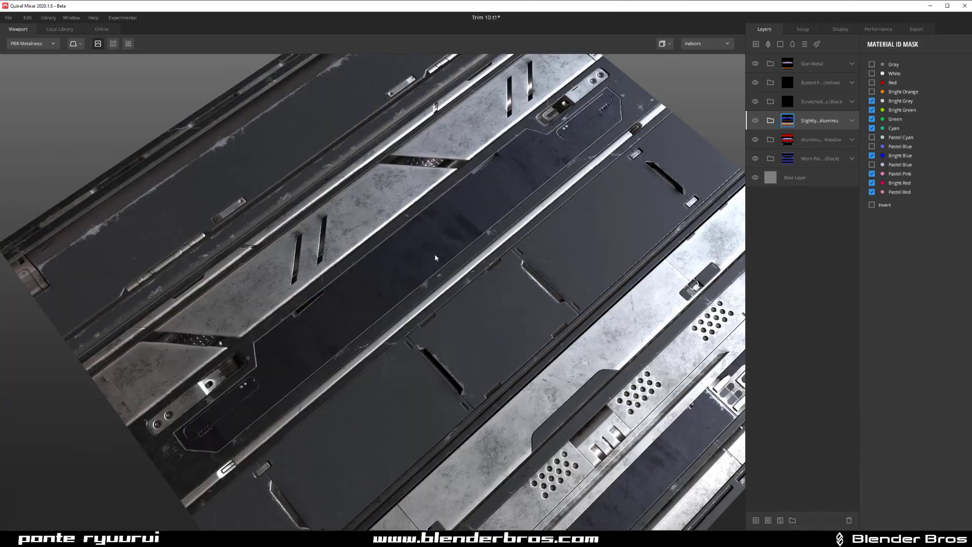
drag(435, 257, 408, 266)
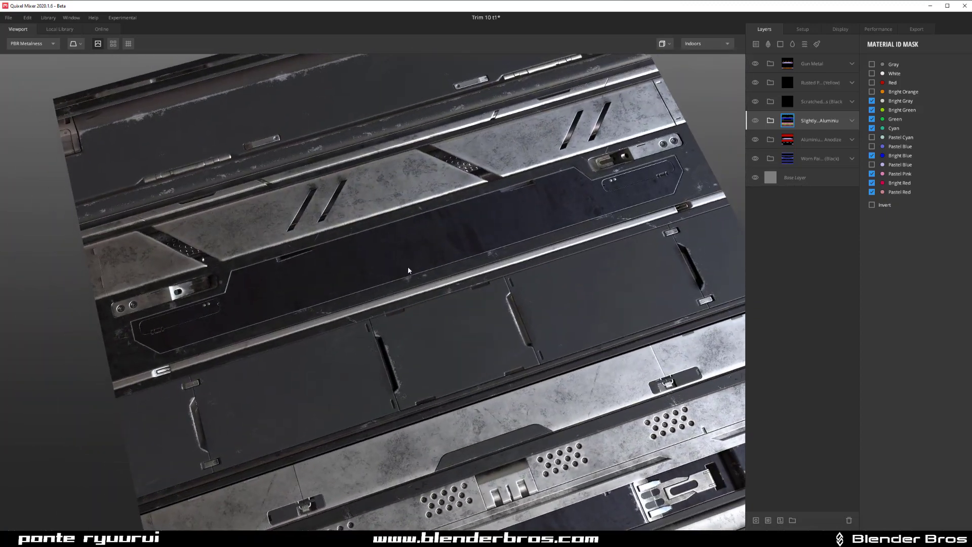
click(408, 240)
- Add the darker Pastel Blue ID, covering the frame around the long inset panel and the strip borders, to the Gun Metal mask
click(815, 65)
drag(489, 283, 411, 326)
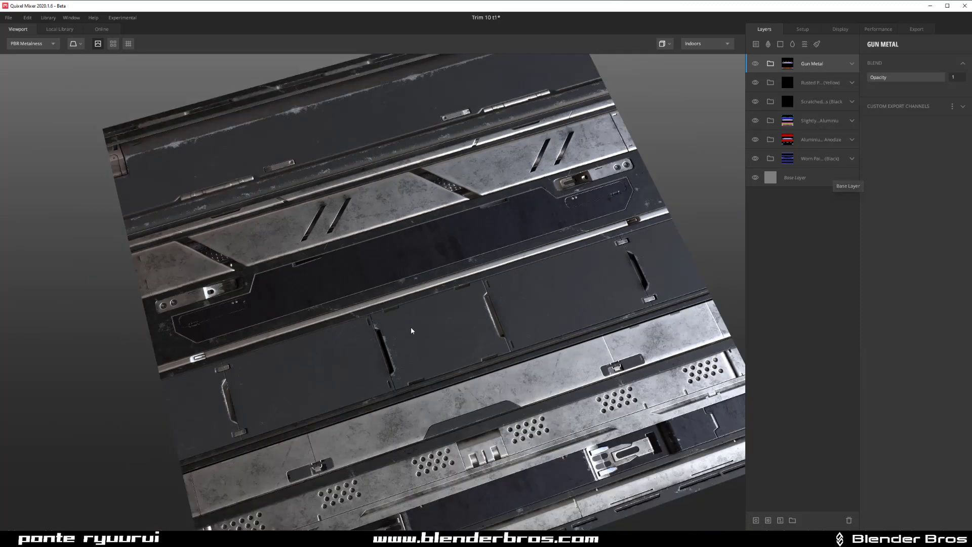
middle_drag(411, 331, 404, 190)
middle_drag(365, 160, 494, 345)
scroll(465, 332, up, 2)
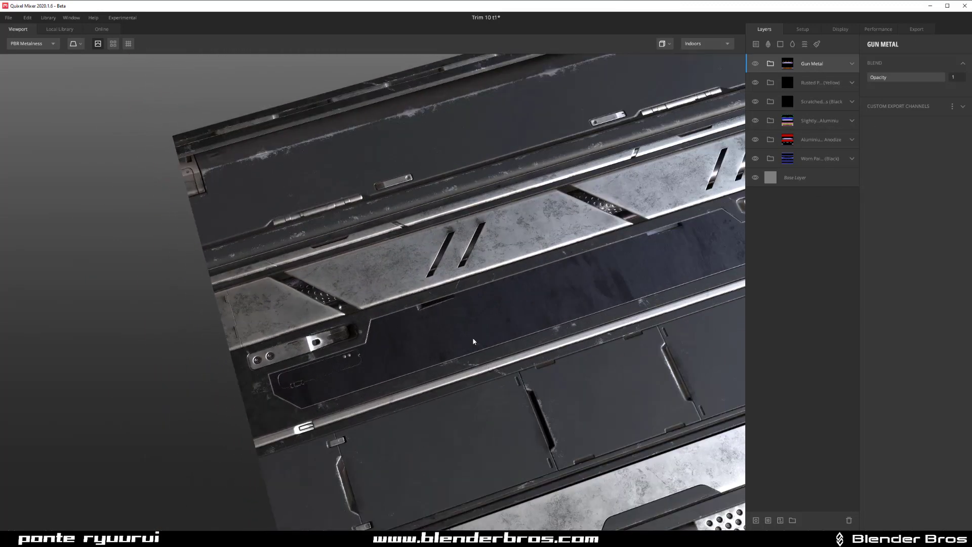
scroll(473, 341, down, 5)
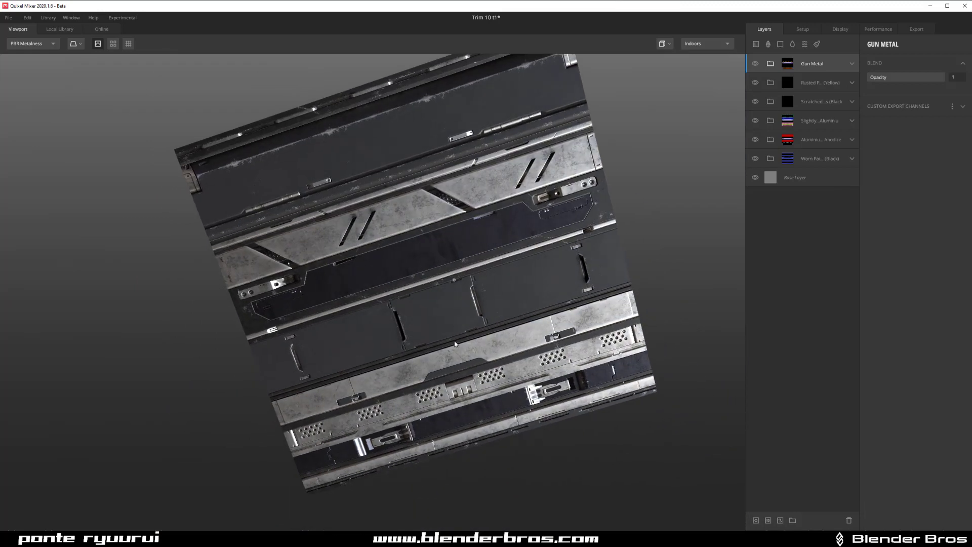
scroll(455, 344, up, 5)
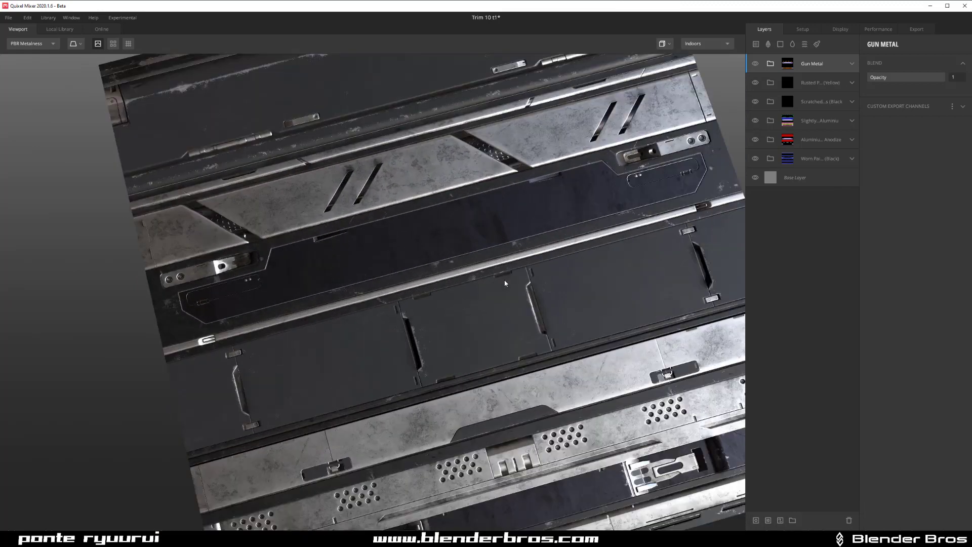
middle_drag(734, 213, 514, 293)
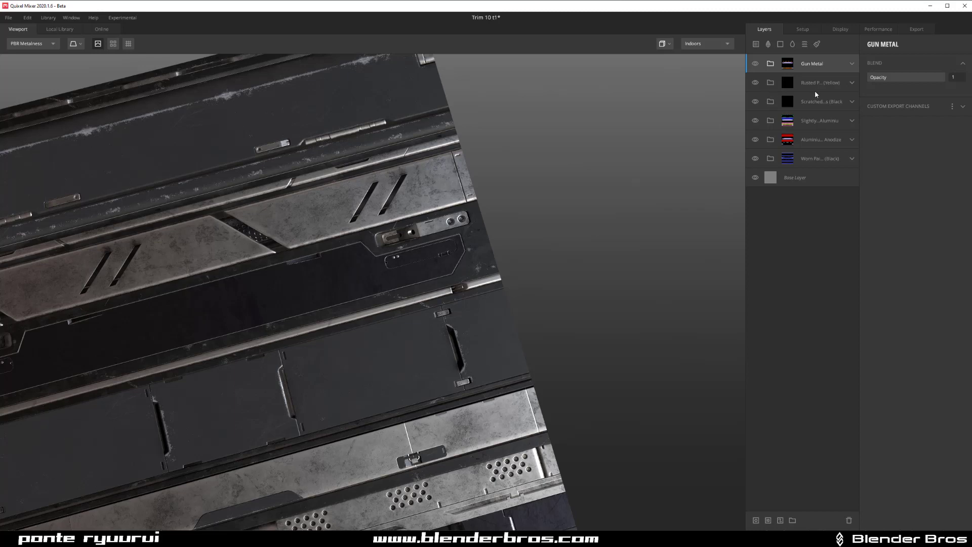
middle_drag(401, 253, 479, 240)
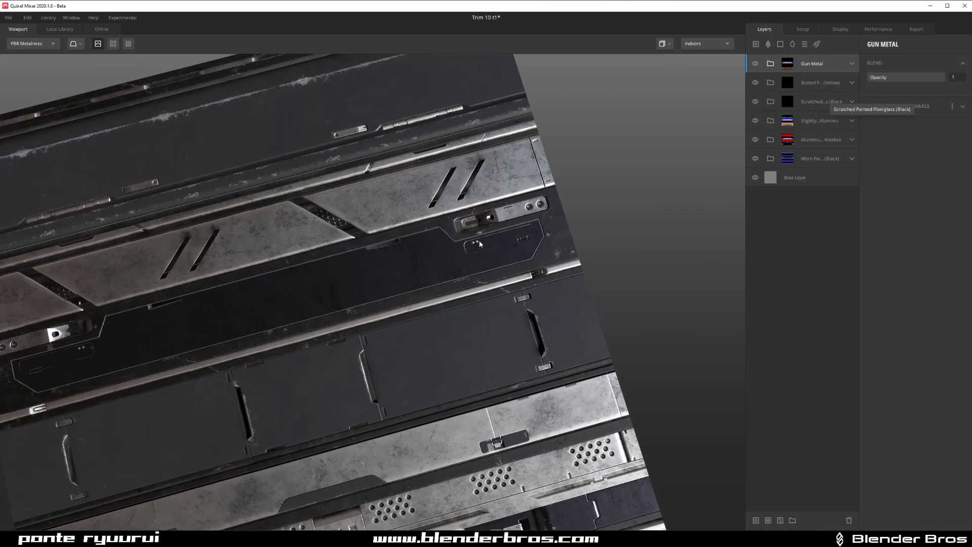
click(767, 520)
key(m)
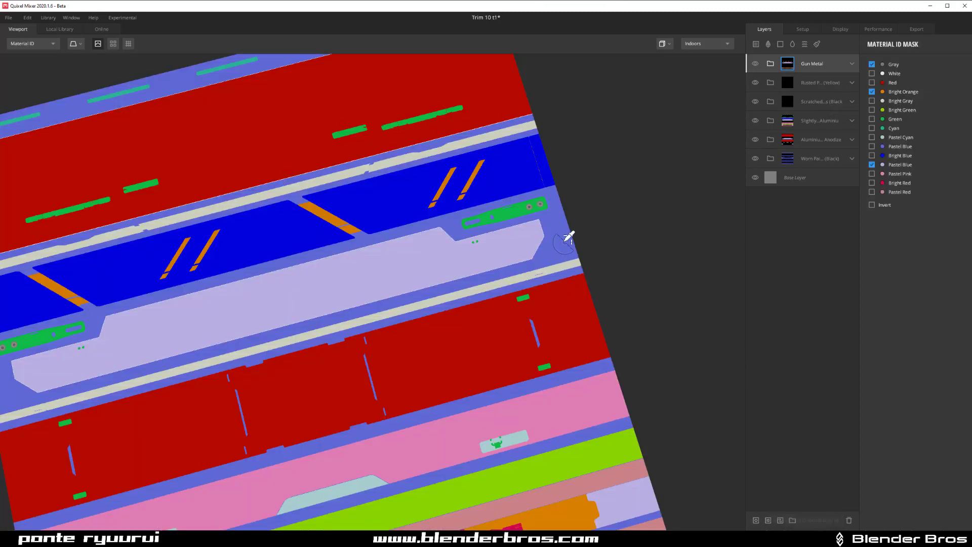
click(565, 240)
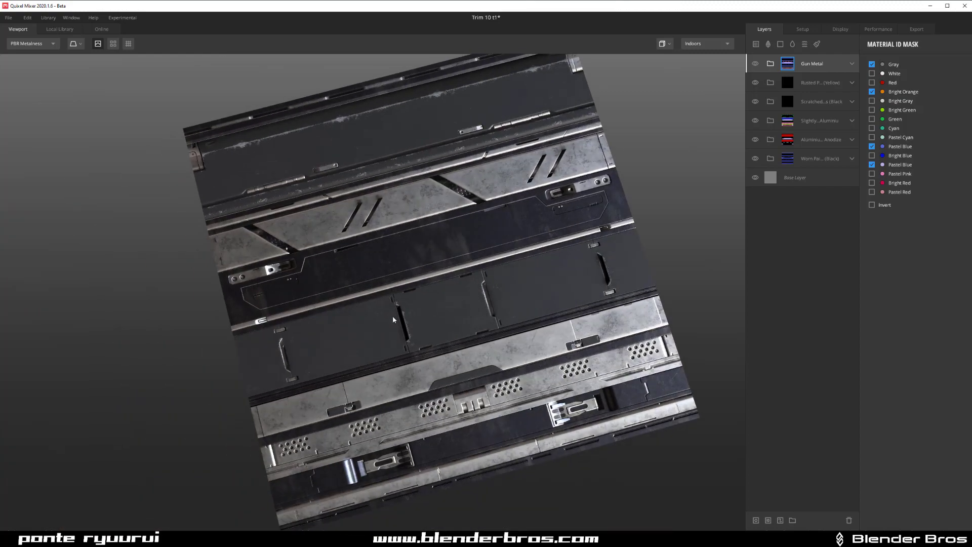
drag(393, 318, 457, 258)
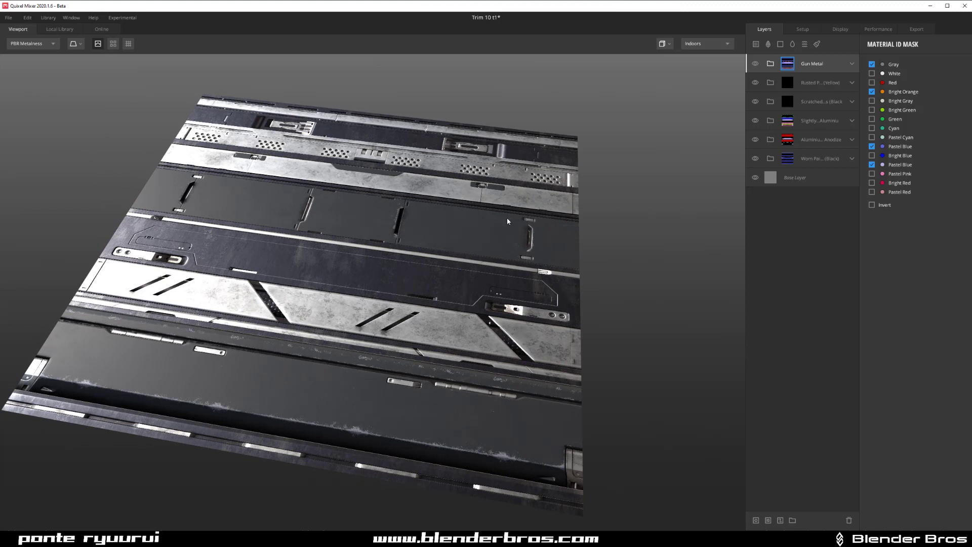
- In the export settings, exclude the Diffuse, Specular and Displacement maps and include the Metalness map
click(917, 29)
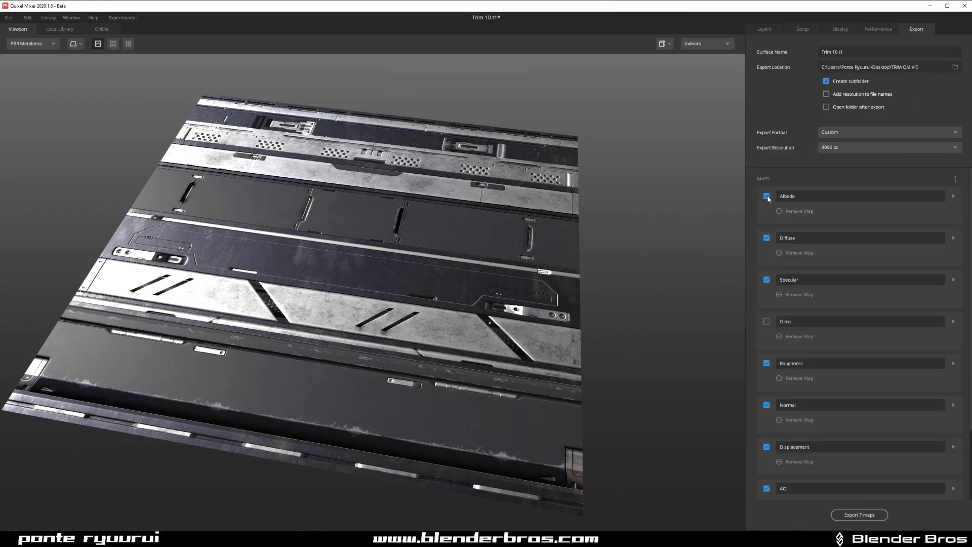
click(766, 237)
click(766, 279)
click(767, 446)
scroll(780, 336, down, 2)
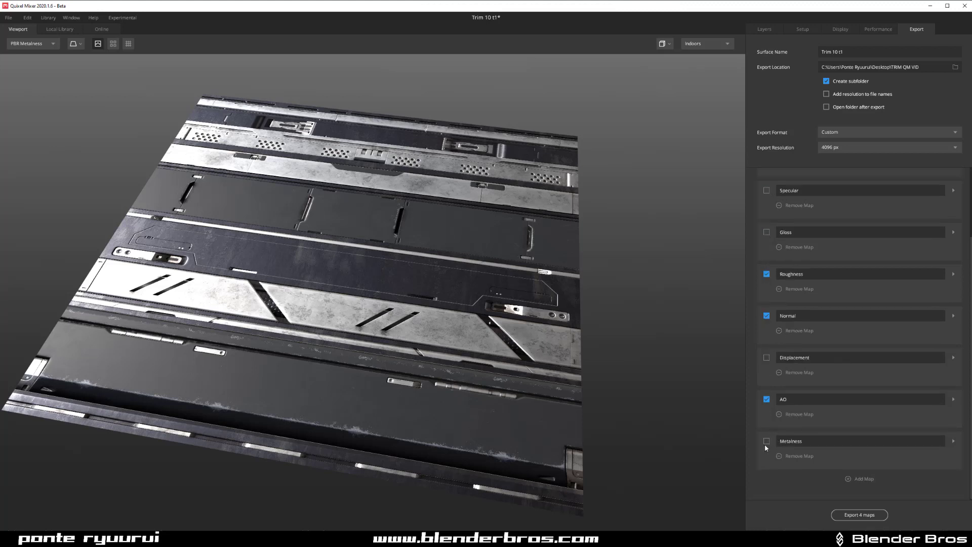
click(766, 441)
scroll(809, 393, up, 2)
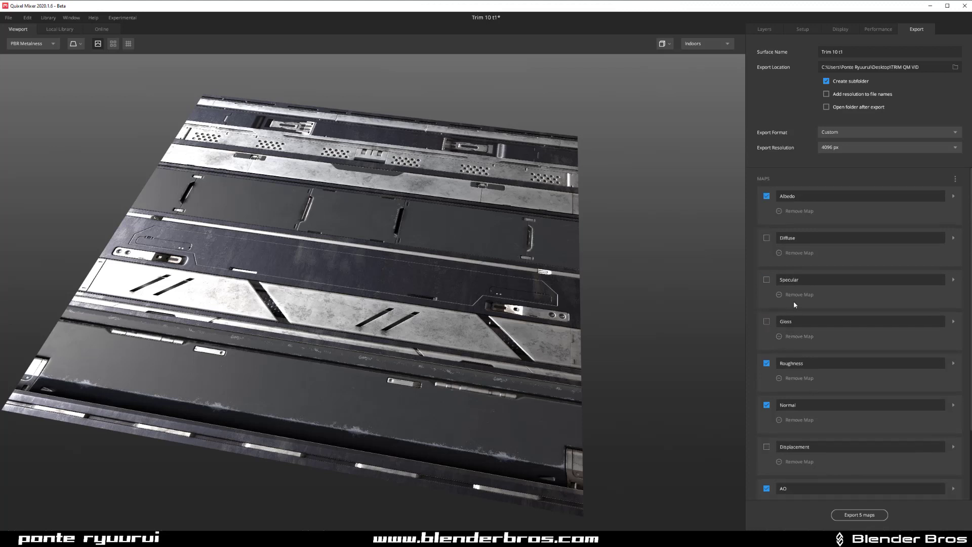
- Rename the Gloss export map as RMA, include it in the export and open its channel settings
text(RMA)
click(768, 322)
click(955, 324)
- Pack the RMA map with Ambient Occlusion in R, Roughness in G and Metalness in B
click(890, 356)
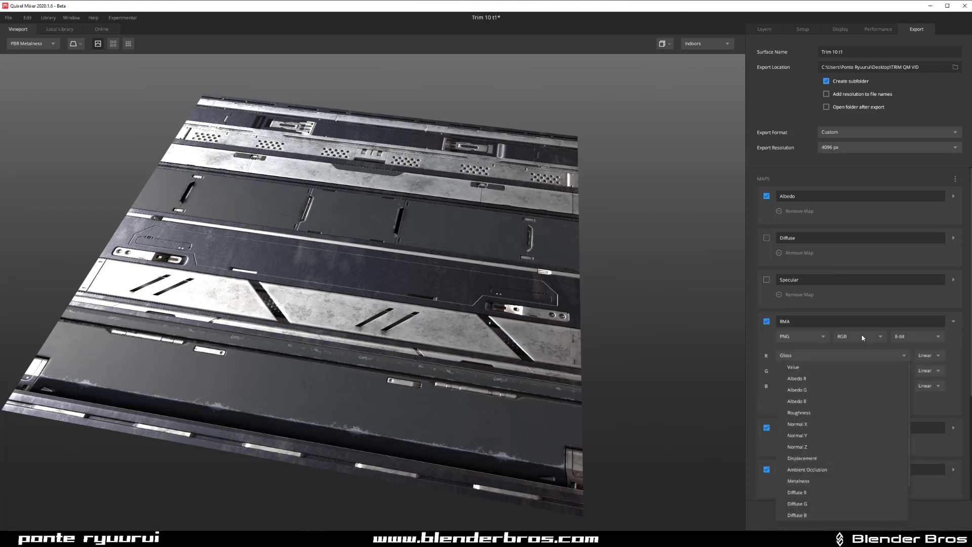
click(837, 469)
click(818, 369)
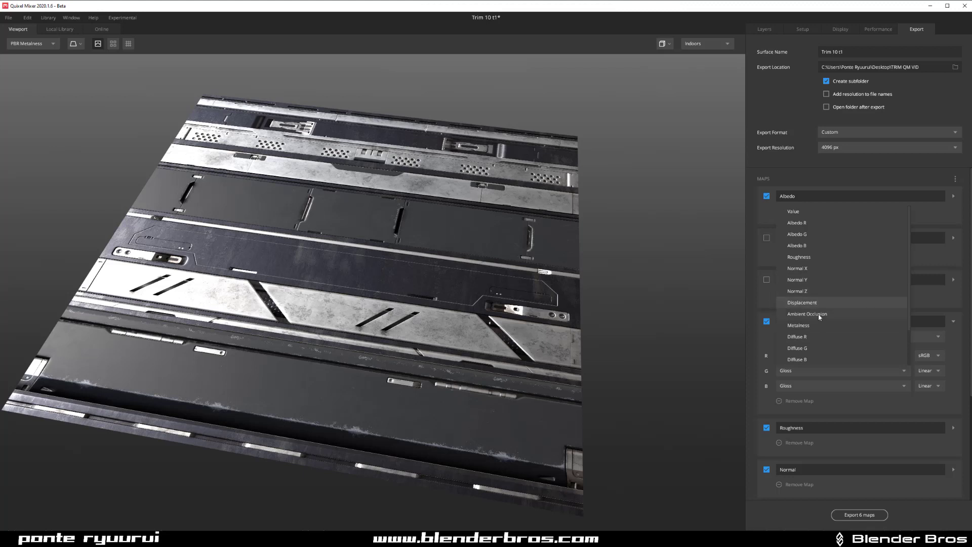
click(818, 256)
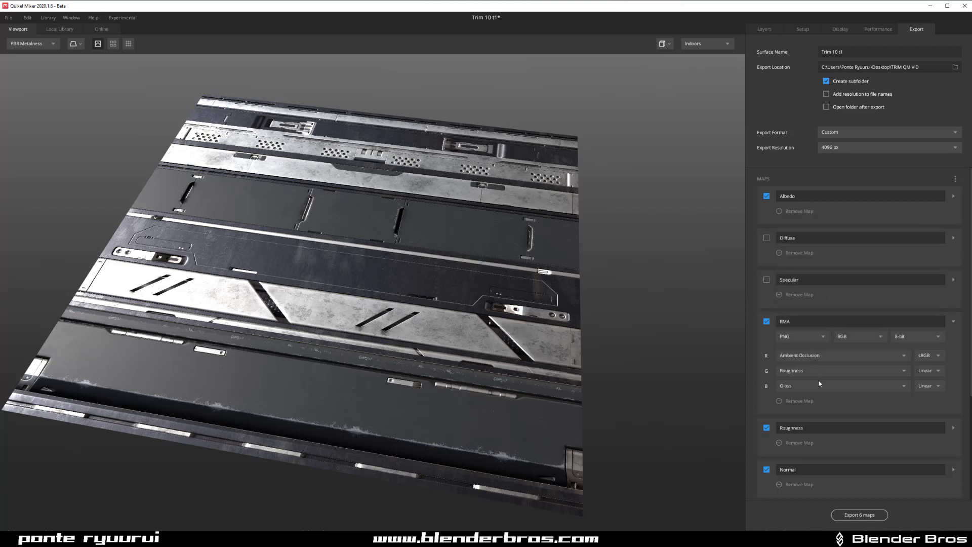
click(819, 383)
click(818, 339)
click(931, 319)
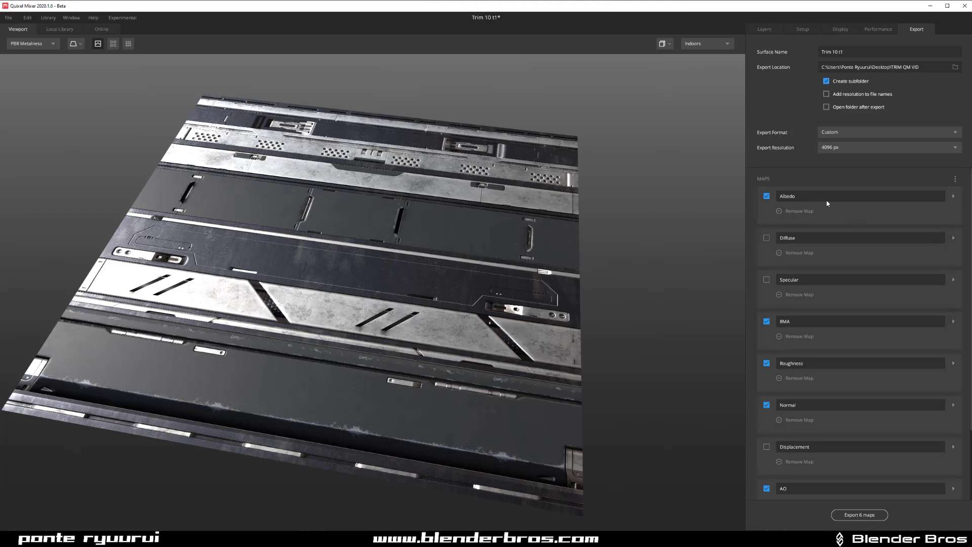
- Export the enabled maps of the trim sheet
scroll(800, 237, down, 3)
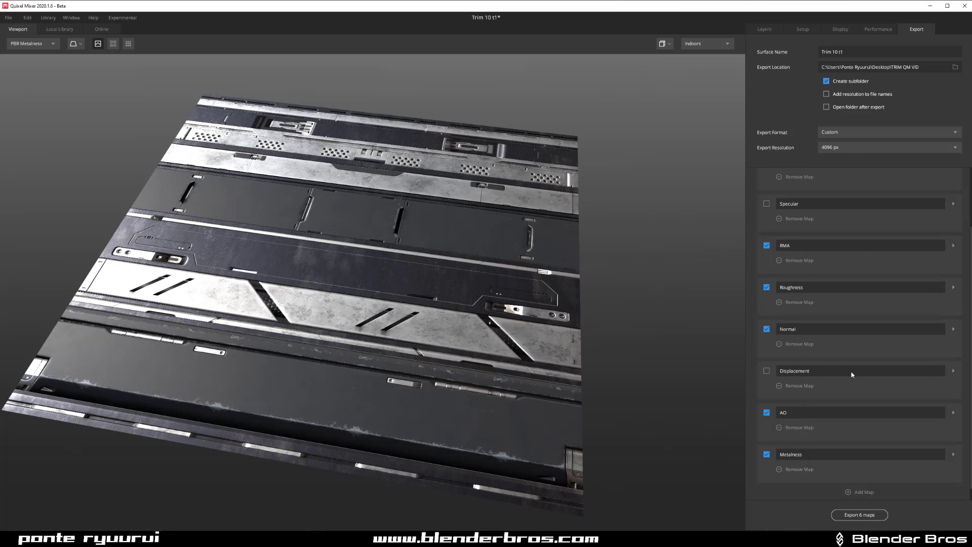
click(859, 515)
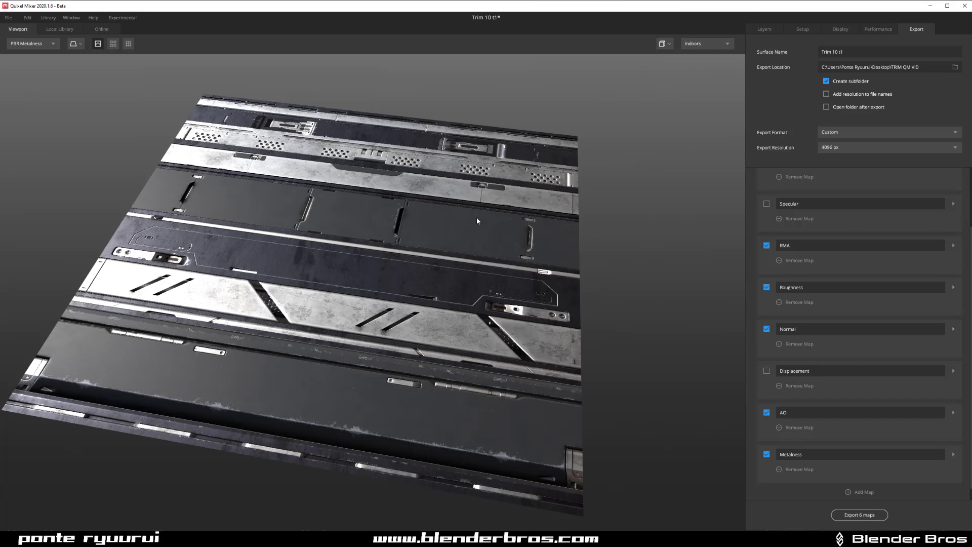
- Examine the finished trim sheet from several angles, both up close and as a whole
drag(477, 221, 542, 330)
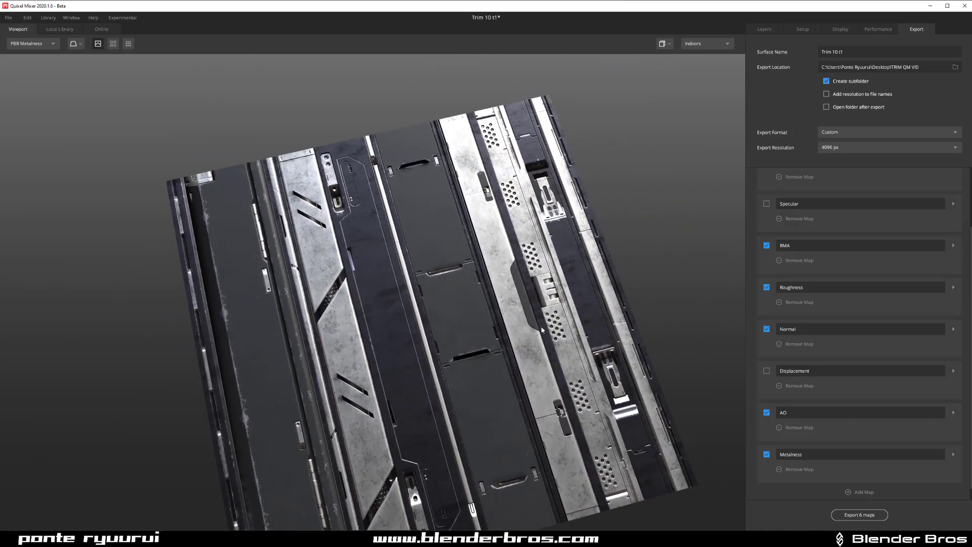
drag(478, 333, 427, 304)
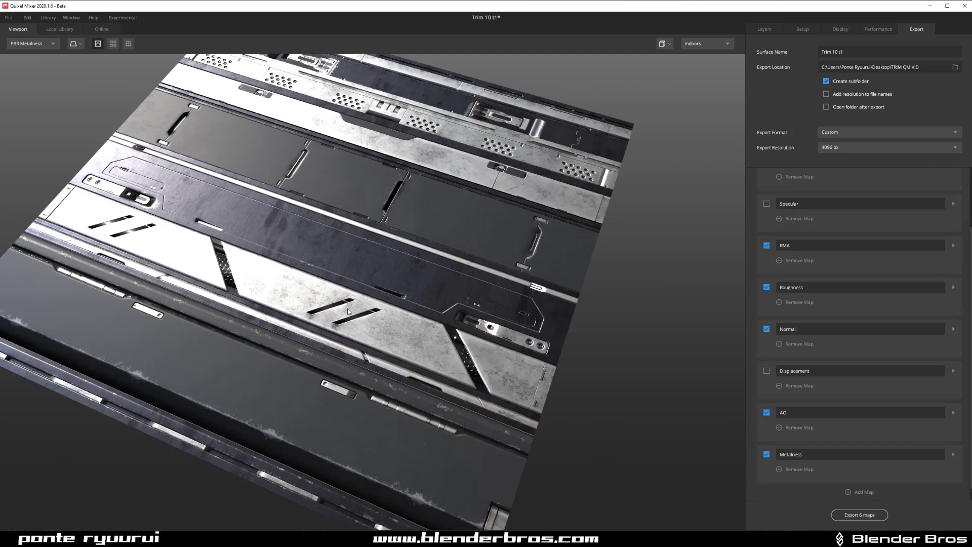
drag(348, 311, 304, 289)
drag(304, 289, 152, 296)
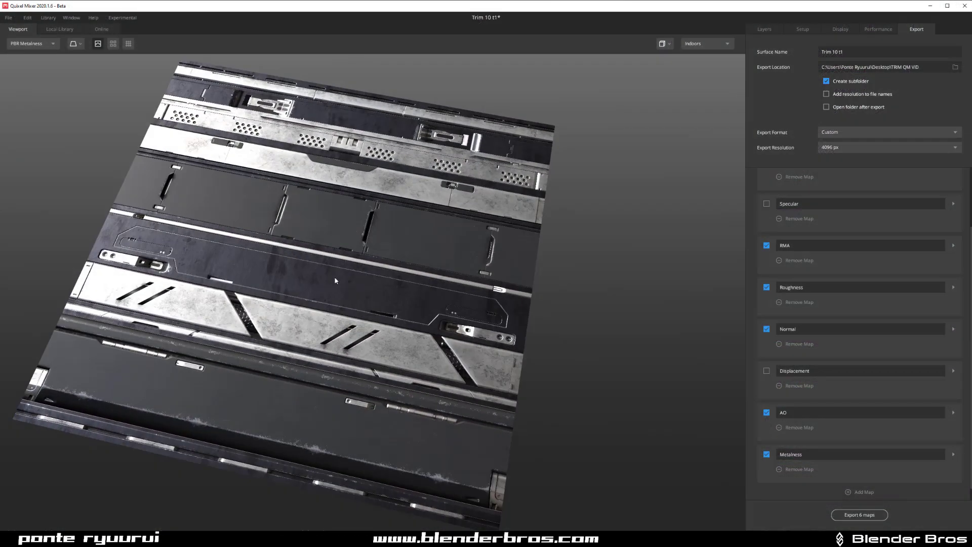
middle_drag(335, 281, 404, 274)
mouse_move(404, 274)
mouse_down()
mouse_move(221, 259)
mouse_move(199, 238)
mouse_move(144, 238)
mouse_move(406, 256)
mouse_move(302, 248)
mouse_move(395, 251)
mouse_move(396, 263)
mouse_up()
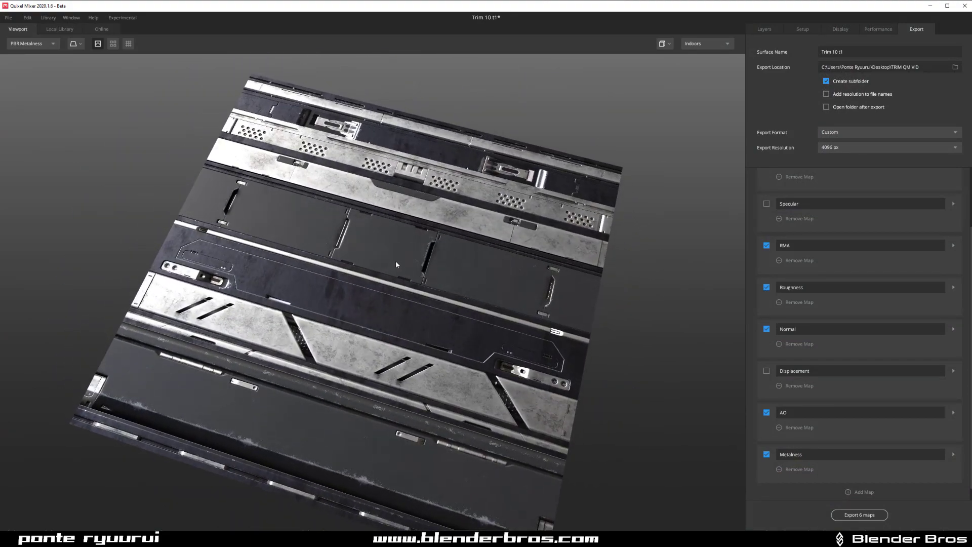
drag(399, 226, 270, 266)
scroll(270, 266, up, 3)
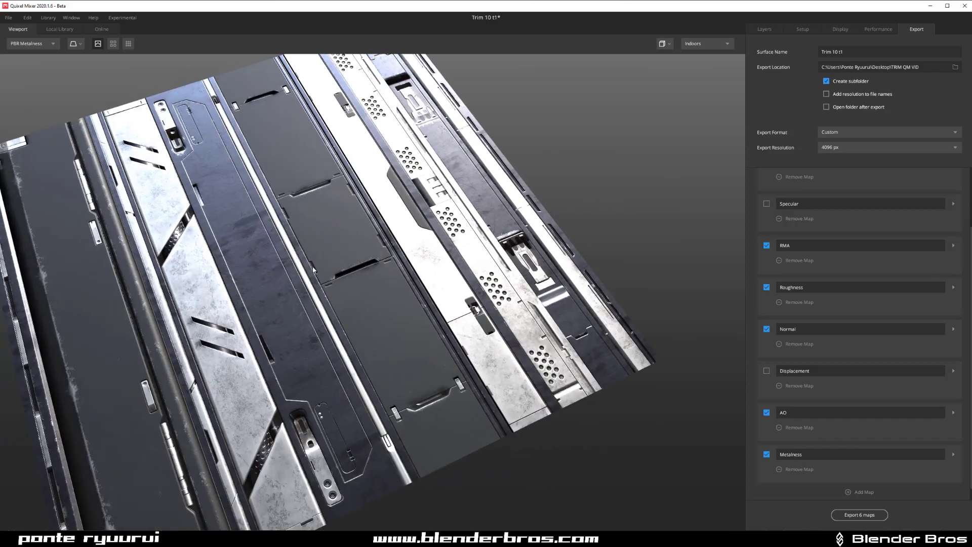
middle_drag(341, 277, 373, 262)
scroll(373, 262, down, 4)
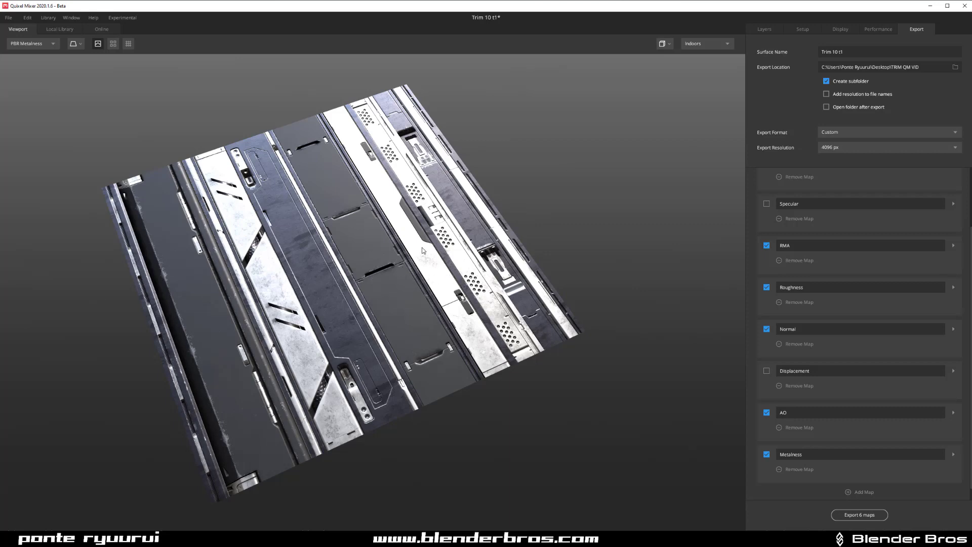
mouse_move(433, 225)
mouse_down()
mouse_move(385, 224)
mouse_move(431, 221)
mouse_up()
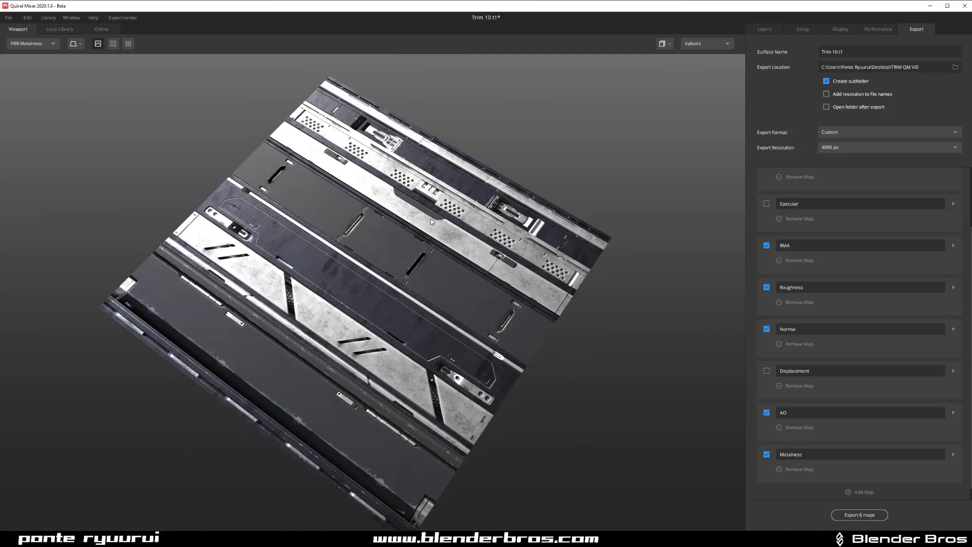